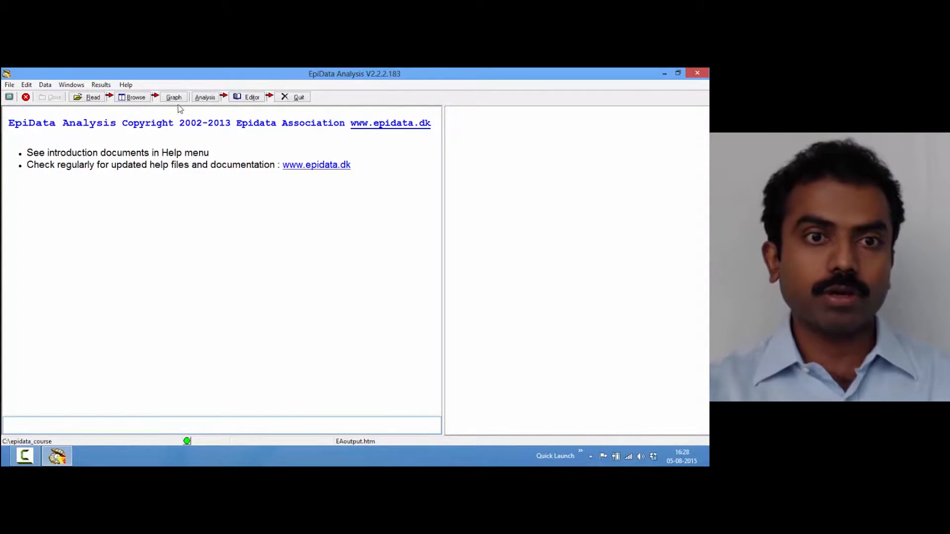
{"action": "left_click", "coordinate": [171, 100]}
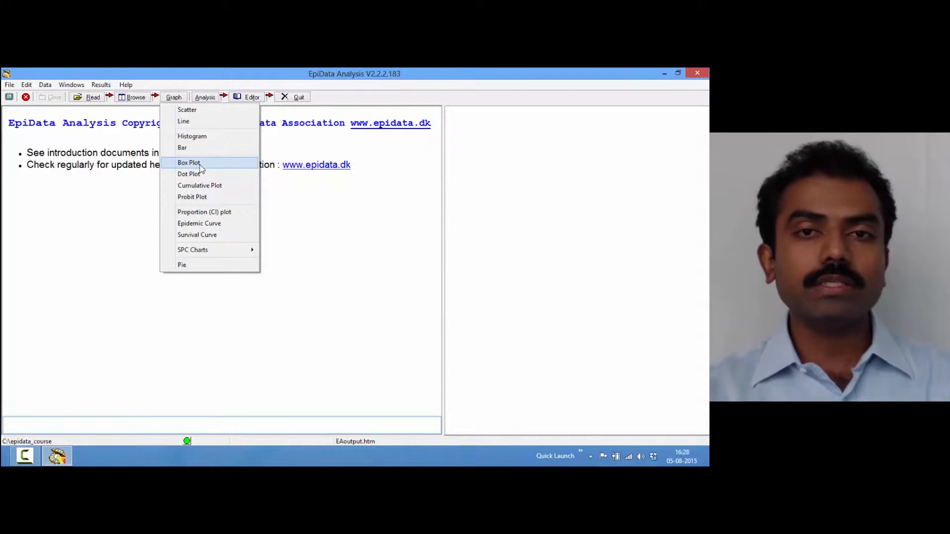
{"action": "left_click", "coordinate": [162, 72]}
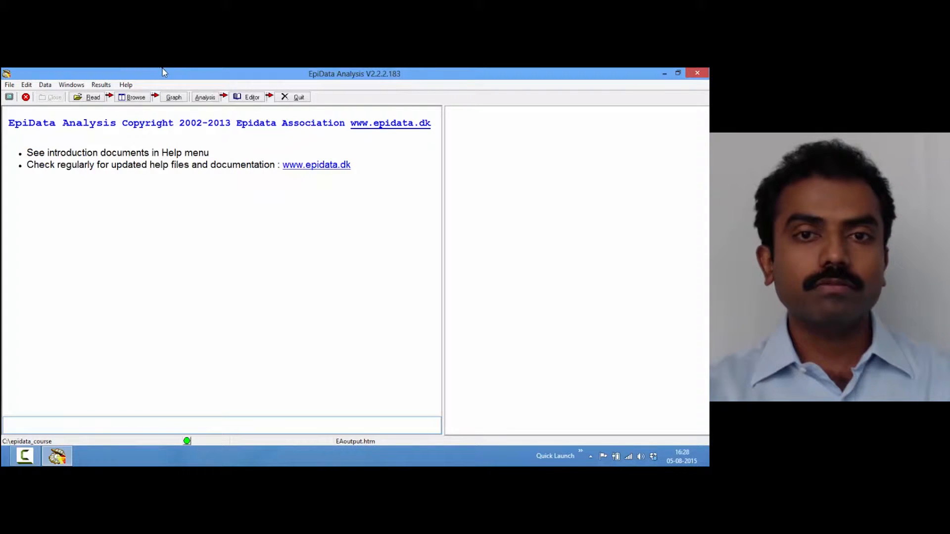
Read the data file mdrtb_new.rec from the epidata_course folder
{"action": "left_click", "coordinate": [99, 99]}
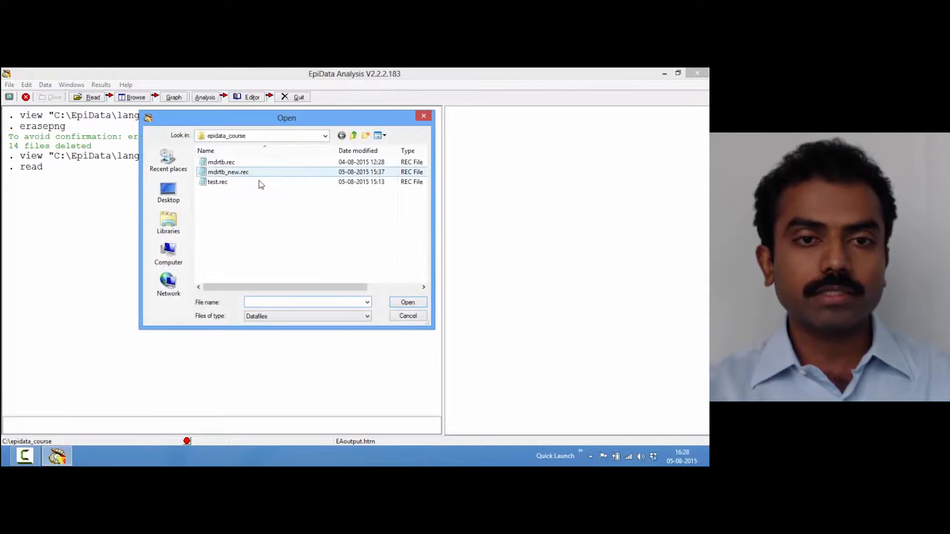
{"action": "left_click", "coordinate": [249, 173]}
{"action": "double_click", "coordinate": [248, 172]}
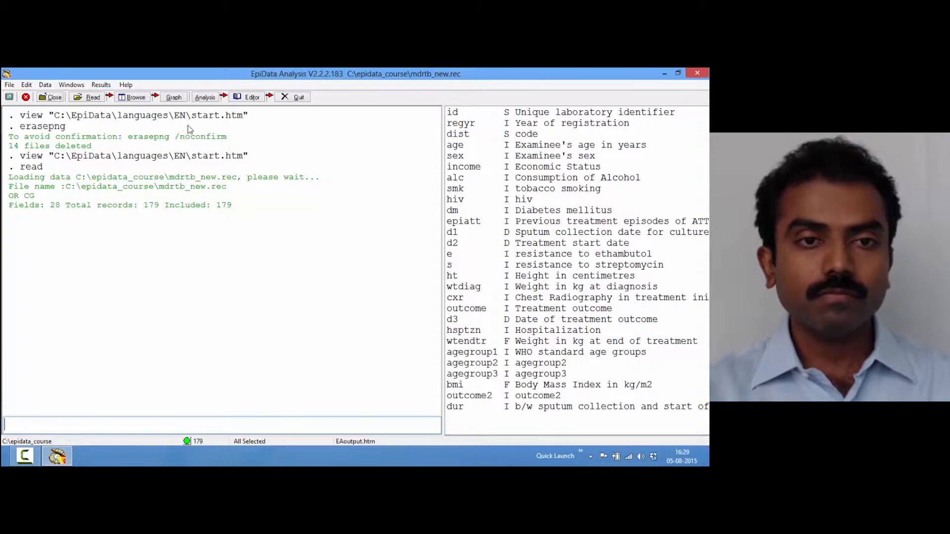
Open the program editor with mdrtb.pgm, place the cursor on an empty line, and return to the main analysis window
{"action": "key", "text": "F5"}
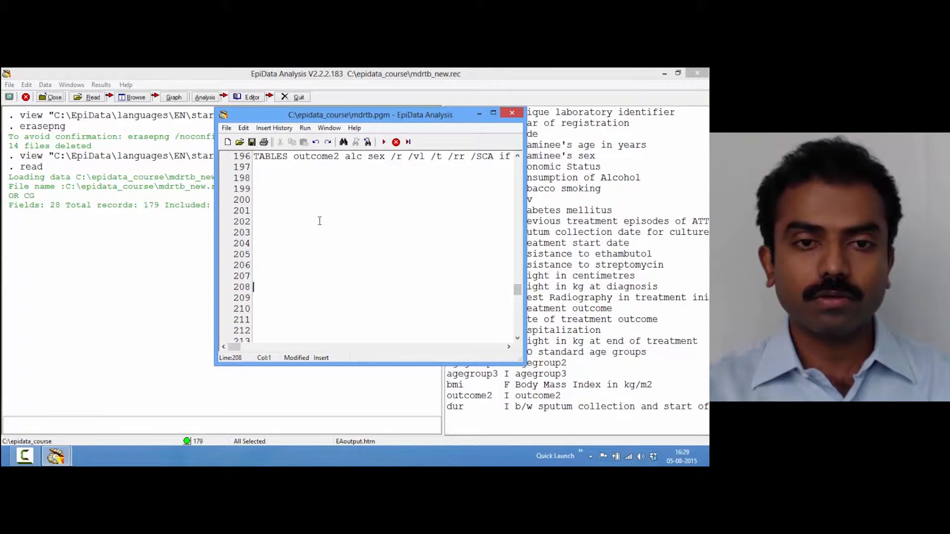
{"action": "left_click", "coordinate": [254, 189]}
{"action": "left_click", "coordinate": [193, 74]}
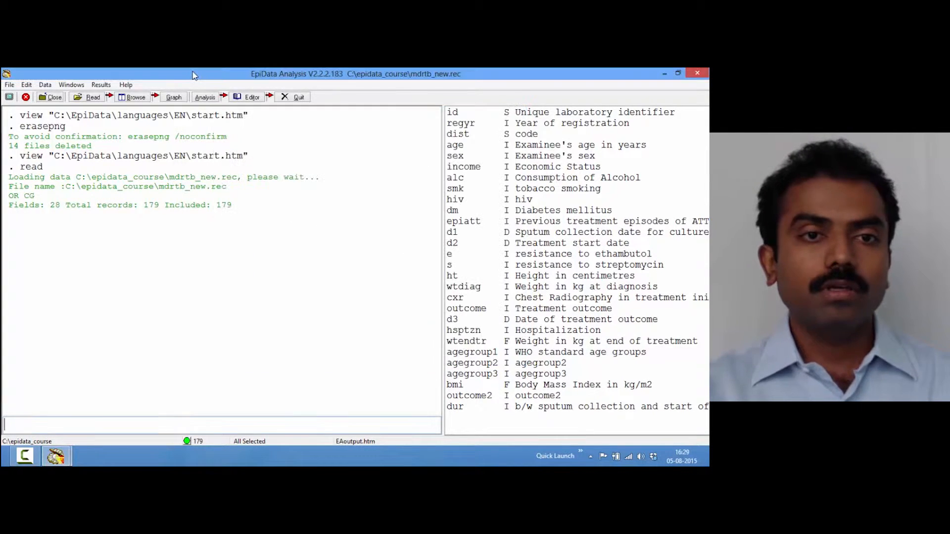
Draw a scatter plot with wtdiag as the X variable and wtendtr as the Y variable, and close the Scatter dialog
{"action": "left_click", "coordinate": [176, 98]}
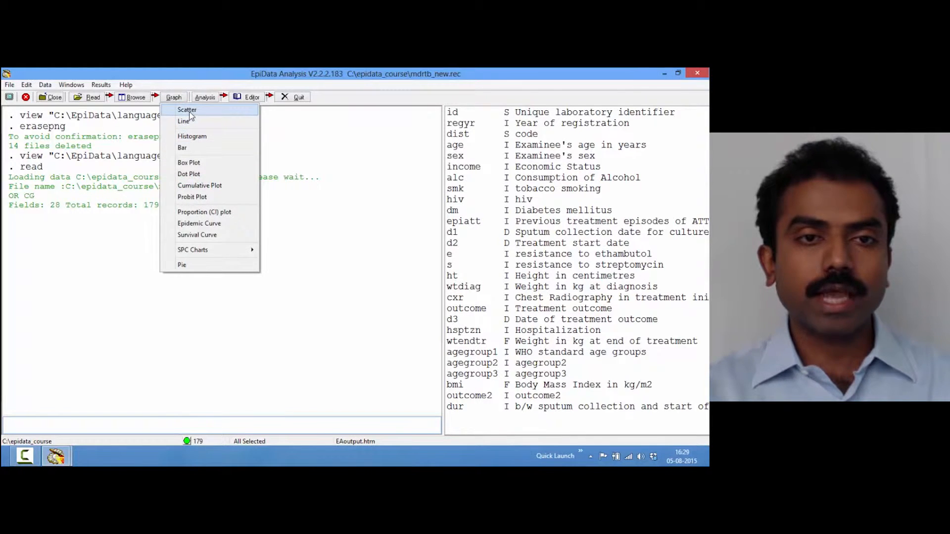
{"action": "left_click", "coordinate": [190, 112]}
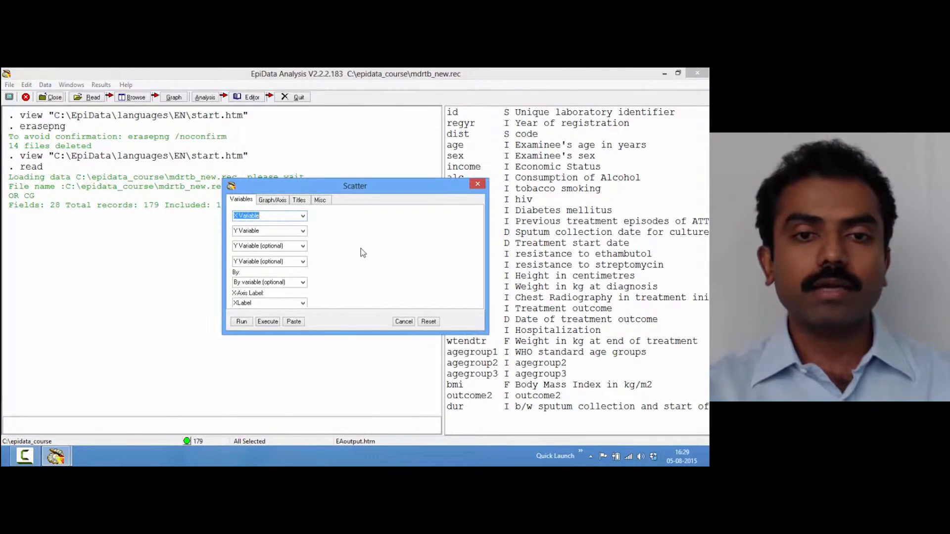
{"action": "left_click", "coordinate": [303, 217]}
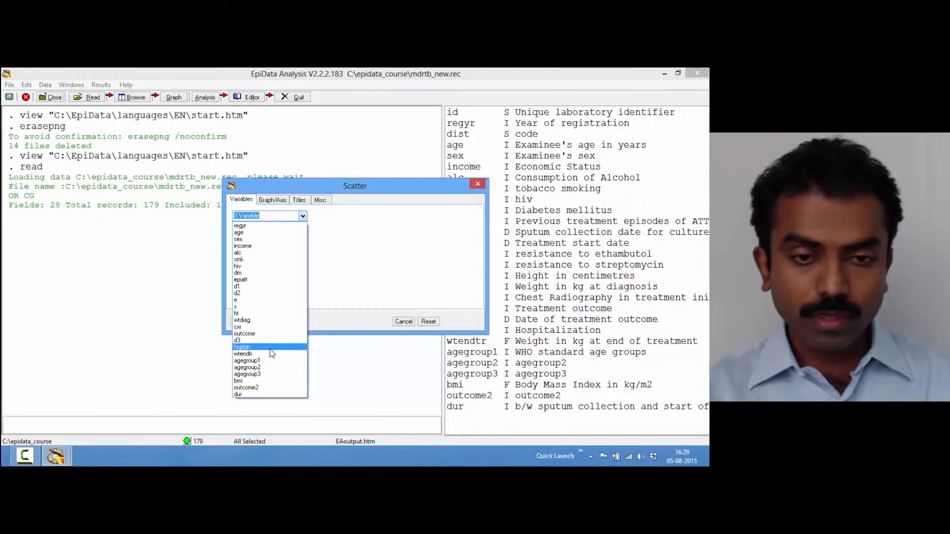
{"action": "left_click", "coordinate": [270, 320]}
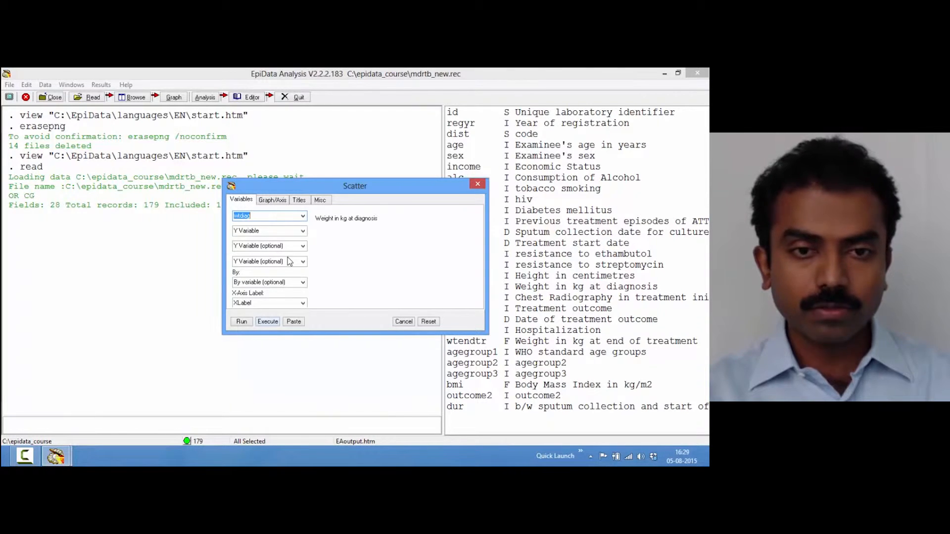
{"action": "left_click", "coordinate": [303, 231]}
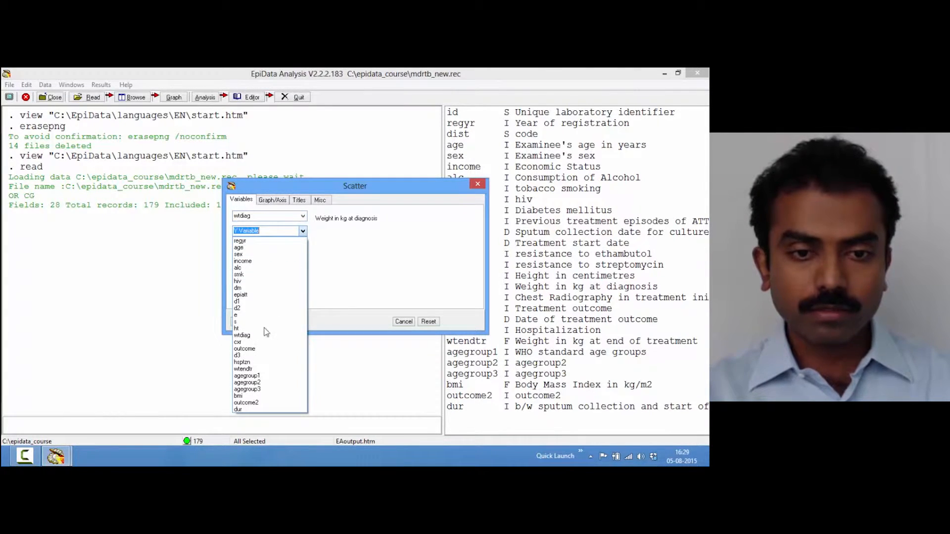
{"action": "left_click", "coordinate": [255, 369]}
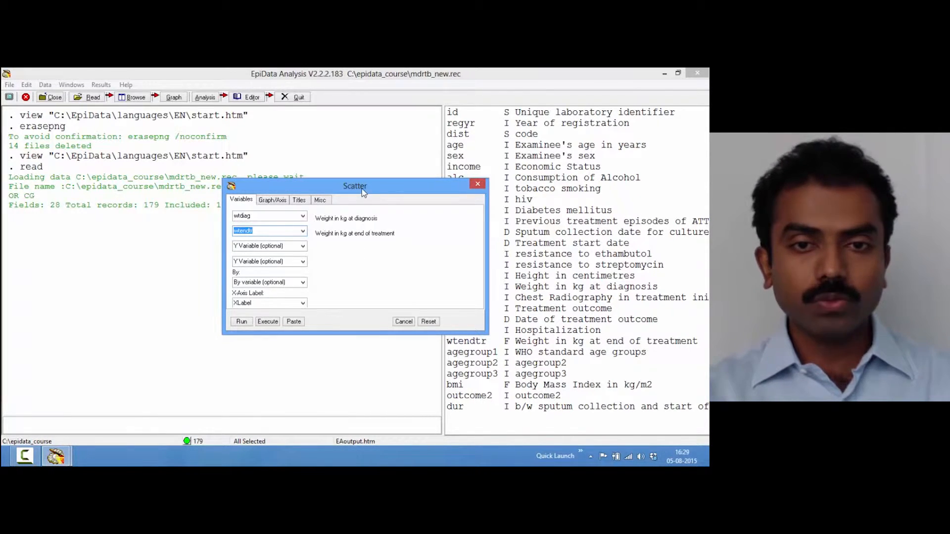
{"action": "left_click_drag", "start_coordinate": [363, 191], "coordinate": [451, 148]}
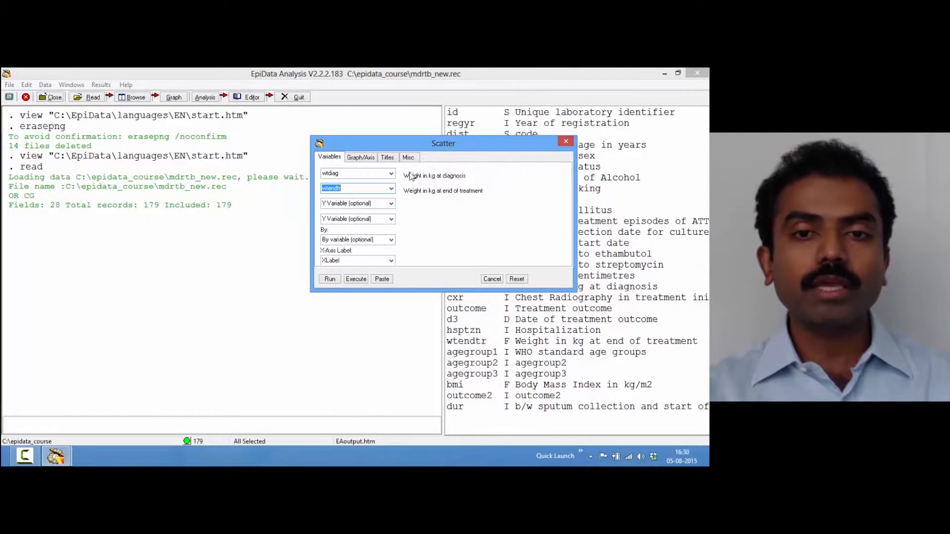
{"action": "left_click", "coordinate": [360, 280]}
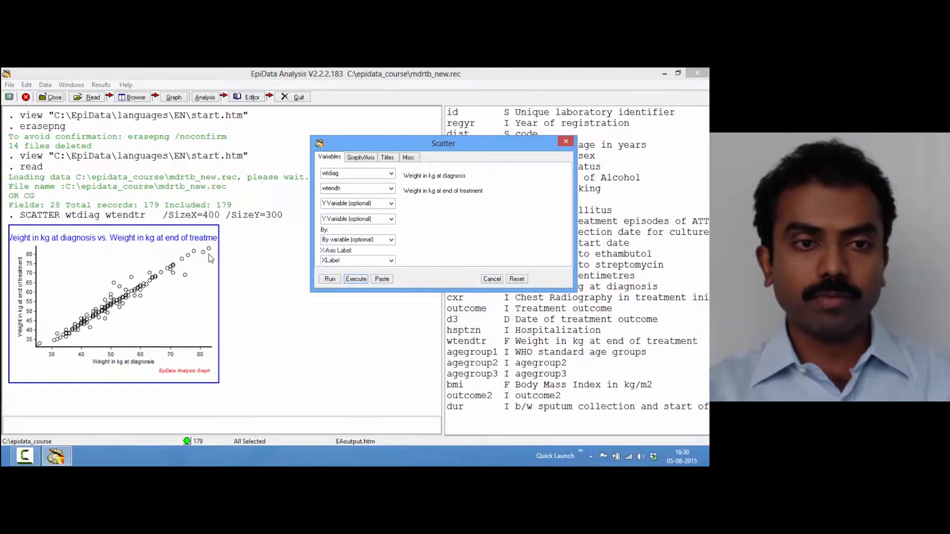
{"action": "left_click", "coordinate": [492, 279]}
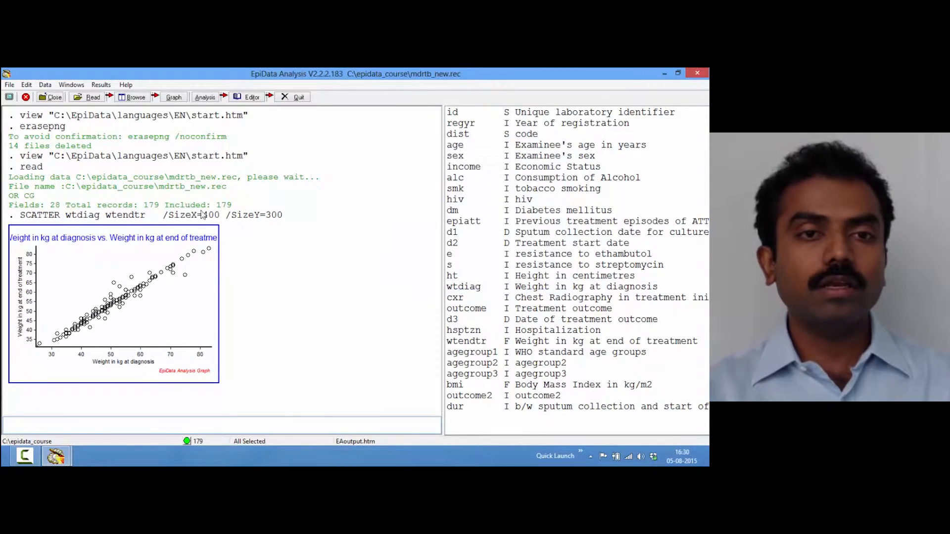
Draw a histogram of the age variable
{"action": "left_click", "coordinate": [177, 98]}
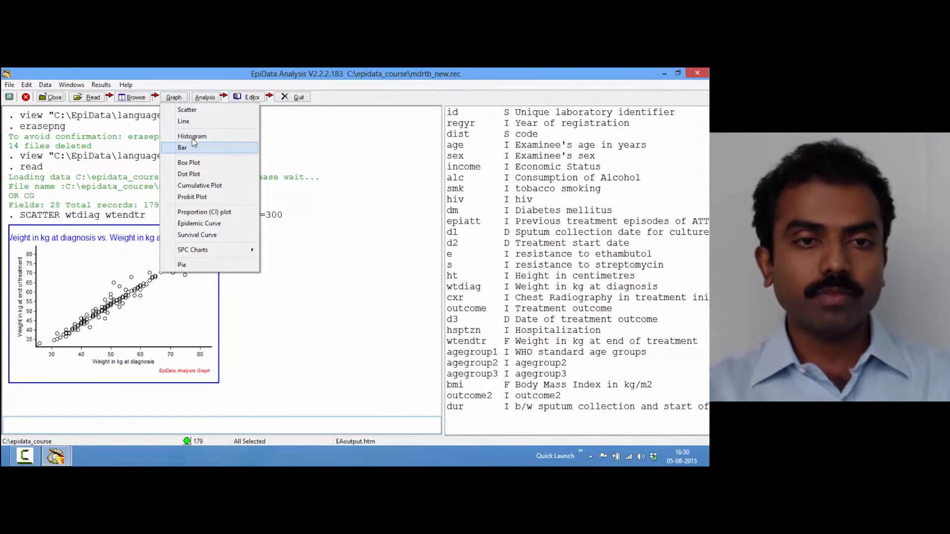
{"action": "left_click", "coordinate": [192, 136]}
{"action": "left_click", "coordinate": [302, 216]}
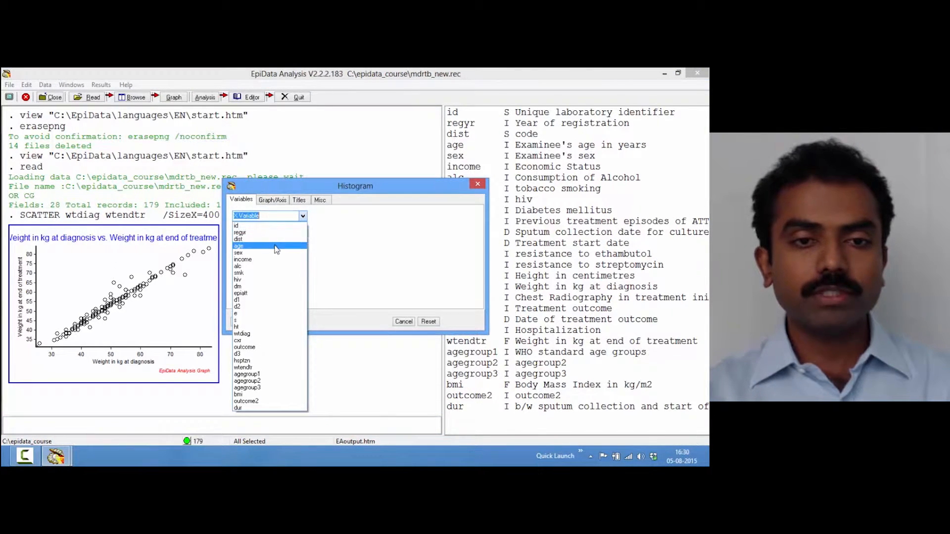
{"action": "left_click", "coordinate": [275, 246]}
{"action": "left_click", "coordinate": [241, 322]}
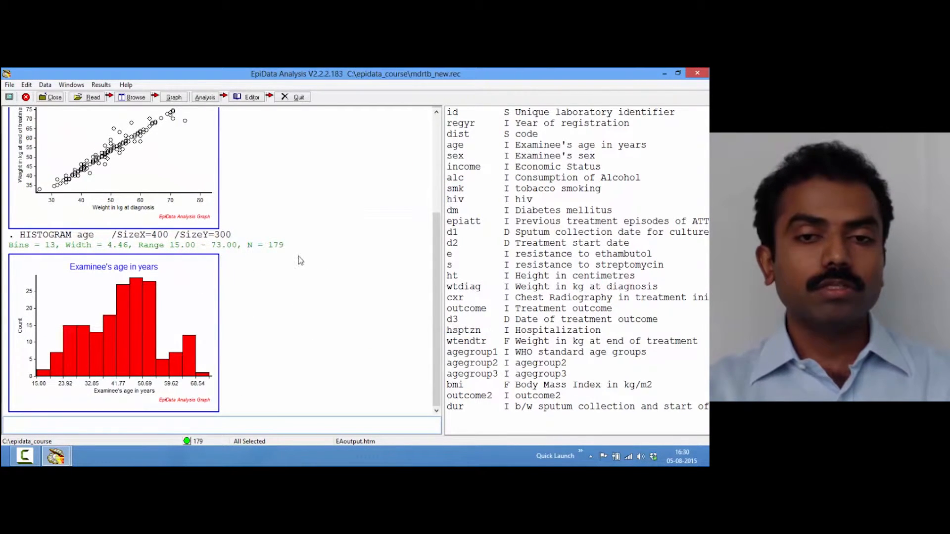
Examine the generated SCATTER and HISTOGRAM command lines in the output, including their variables and the histogram's size options
{"action": "left_click_drag", "start_coordinate": [435, 256], "coordinate": [435, 206]}
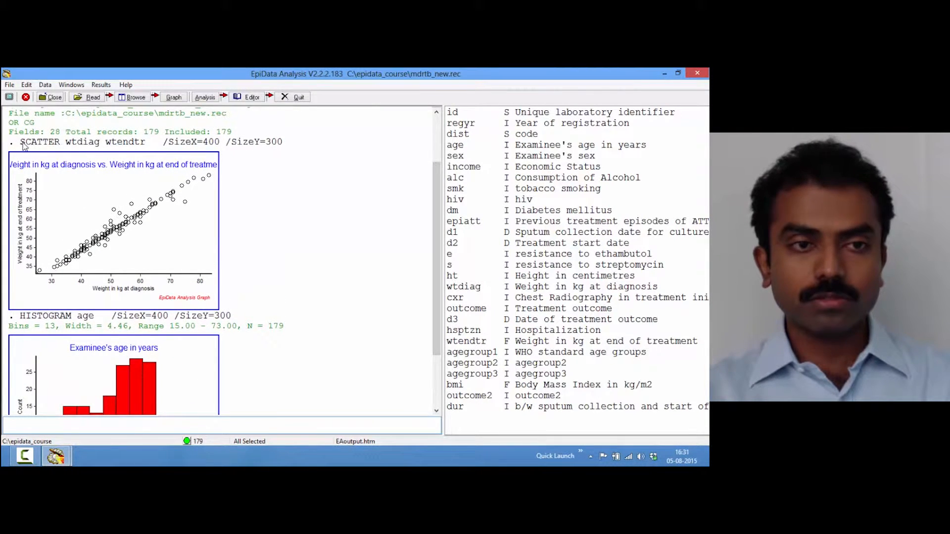
{"action": "left_click_drag", "start_coordinate": [20, 143], "coordinate": [135, 145]}
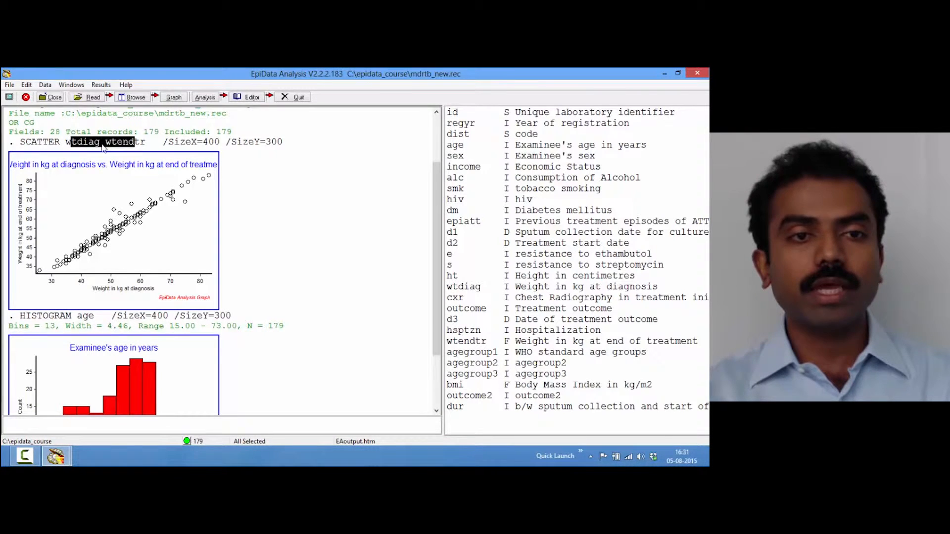
{"action": "left_click", "coordinate": [90, 145]}
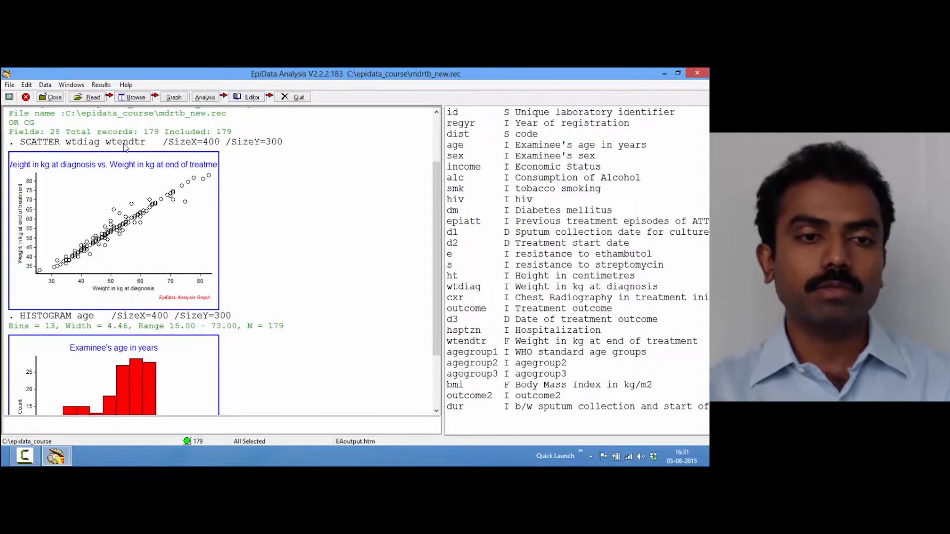
{"action": "left_click_drag", "start_coordinate": [20, 317], "coordinate": [94, 318]}
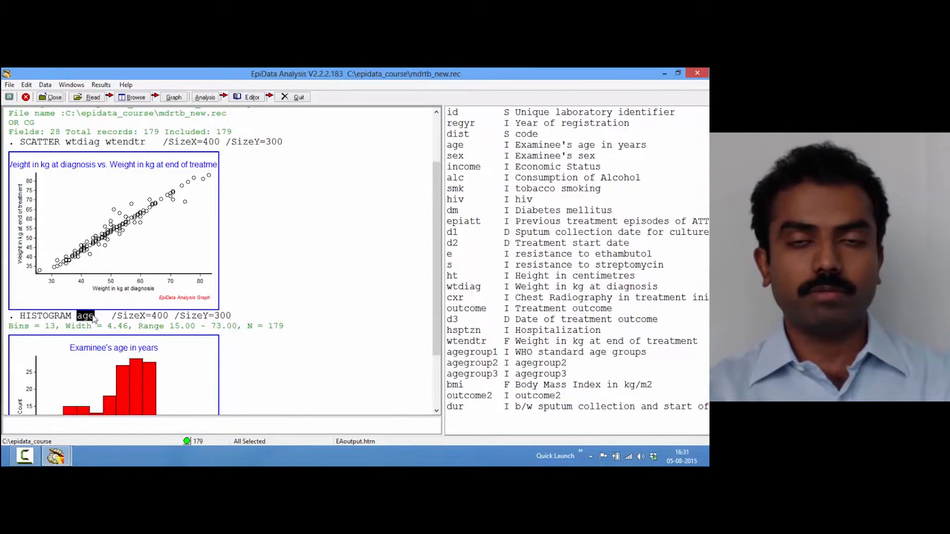
{"action": "left_click", "coordinate": [115, 320]}
{"action": "left_click_drag", "start_coordinate": [113, 316], "coordinate": [220, 317]}
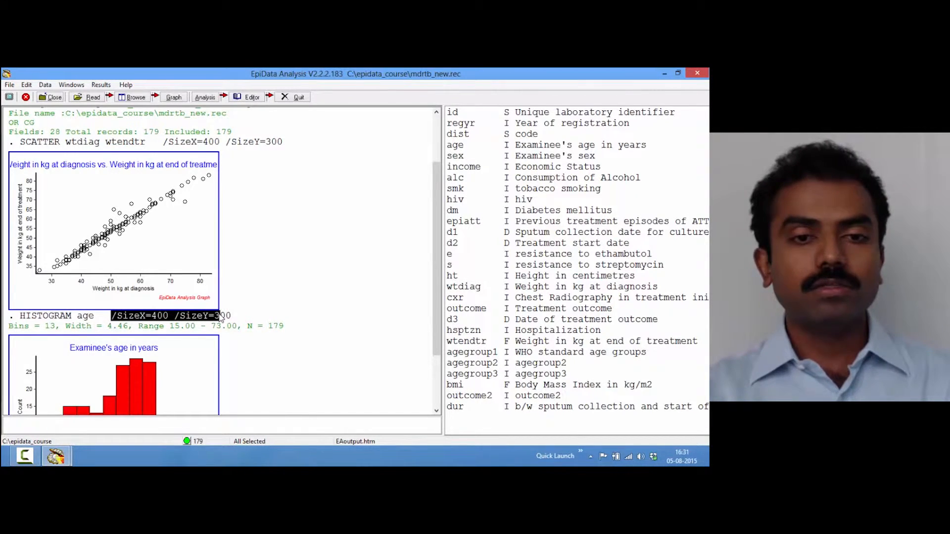
{"action": "left_click", "coordinate": [157, 319]}
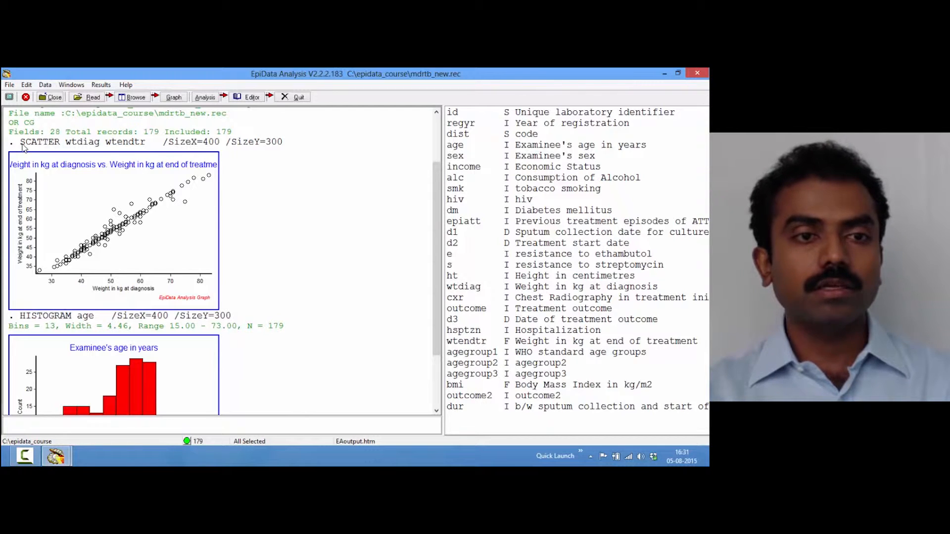
Rerun the wtdiag and wtendtr SCATTER command from the output with /SizeX=600, and clear the output window
{"action": "left_click_drag", "start_coordinate": [22, 146], "coordinate": [220, 145]}
{"action": "key", "text": "ctrl+c"}
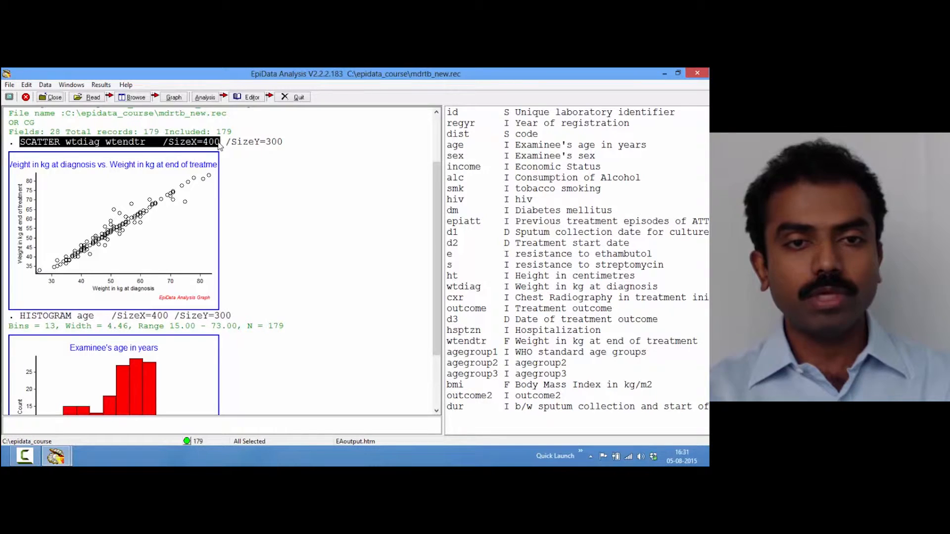
{"action": "left_click", "coordinate": [57, 427]}
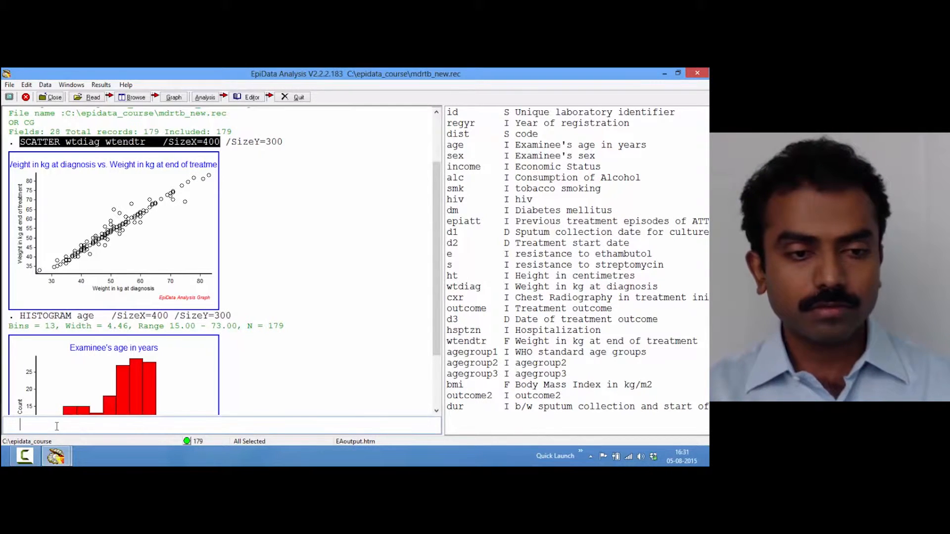
{"action": "key", "text": "ctrl+v"}
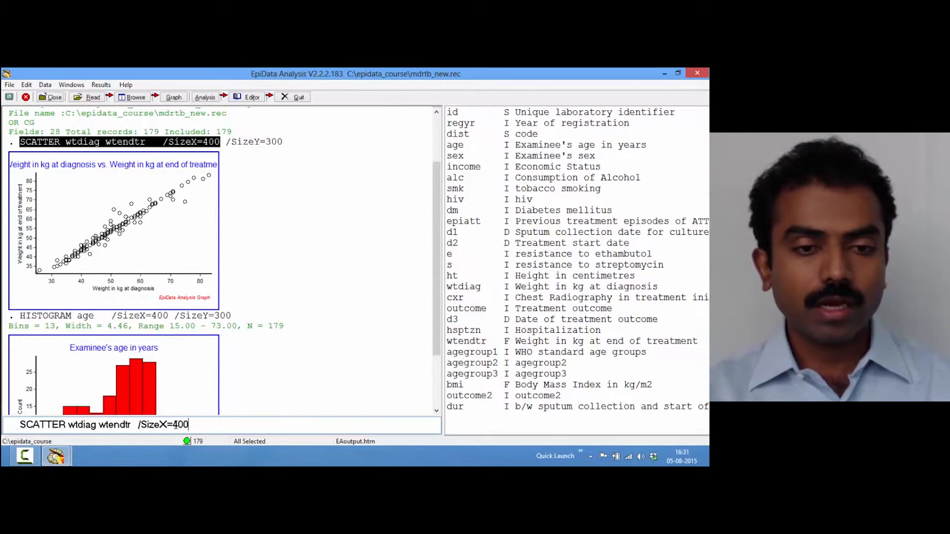
{"action": "key", "text": "BackSpace"}
{"action": "type", "text": "6"}
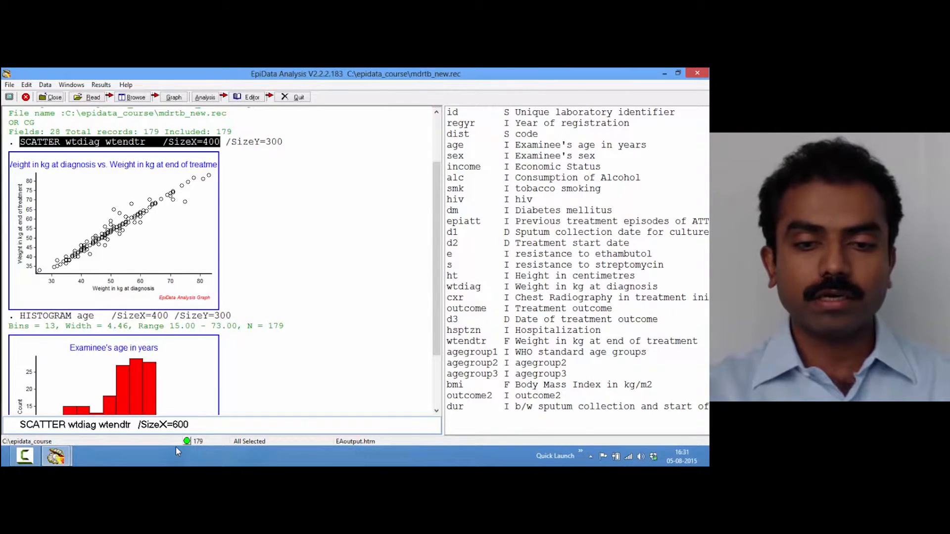
{"action": "key", "text": "Return"}
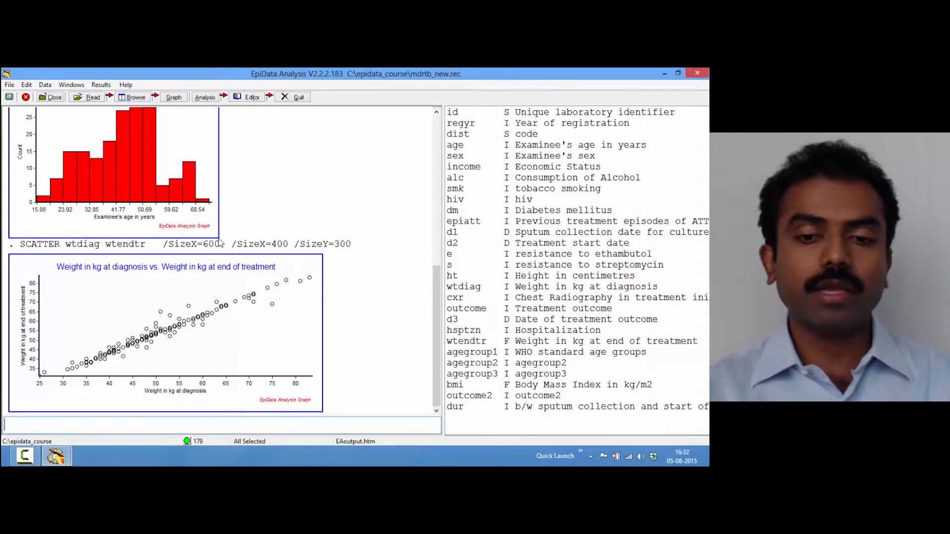
{"action": "key", "text": "F12"}
Draw a bar chart of the outcome2 variable, and clear the output window
{"action": "left_click", "coordinate": [174, 98]}
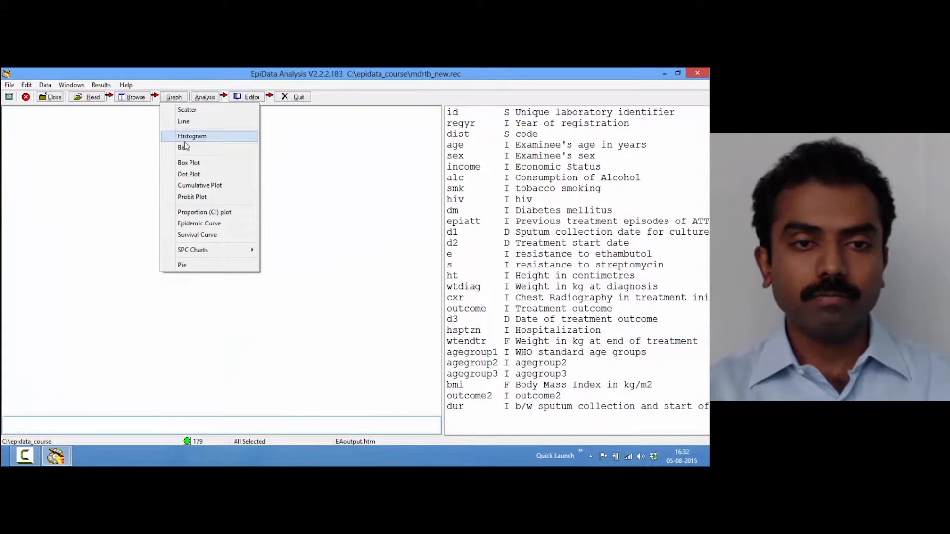
{"action": "left_click", "coordinate": [218, 148]}
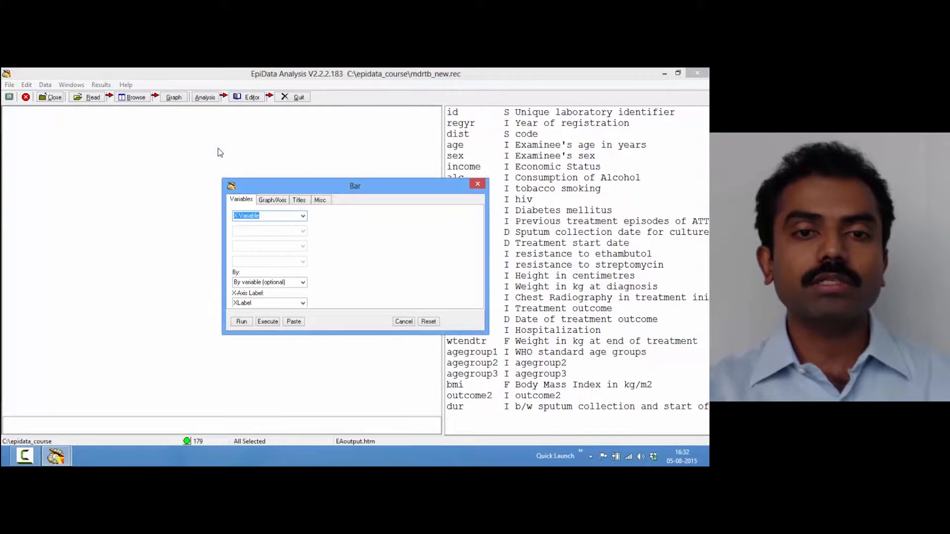
{"action": "left_click", "coordinate": [302, 217]}
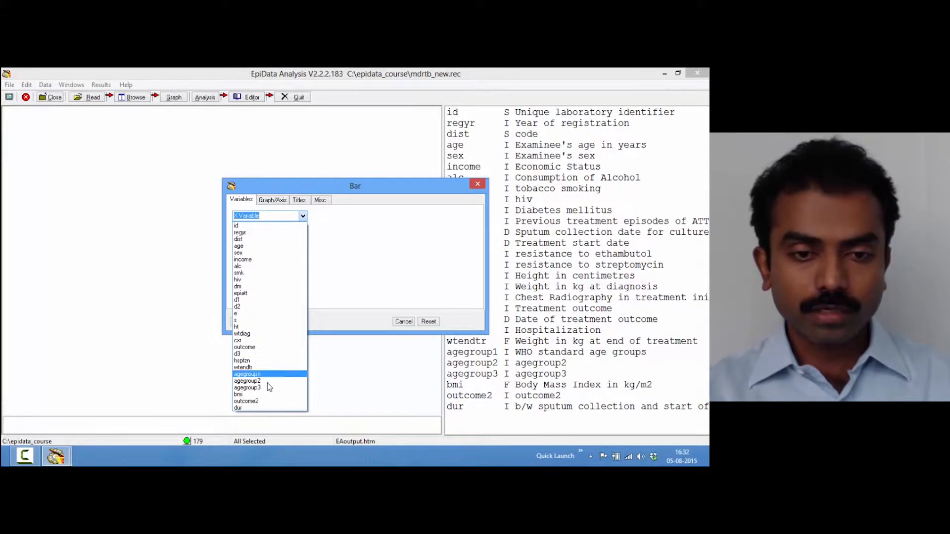
{"action": "left_click", "coordinate": [264, 402]}
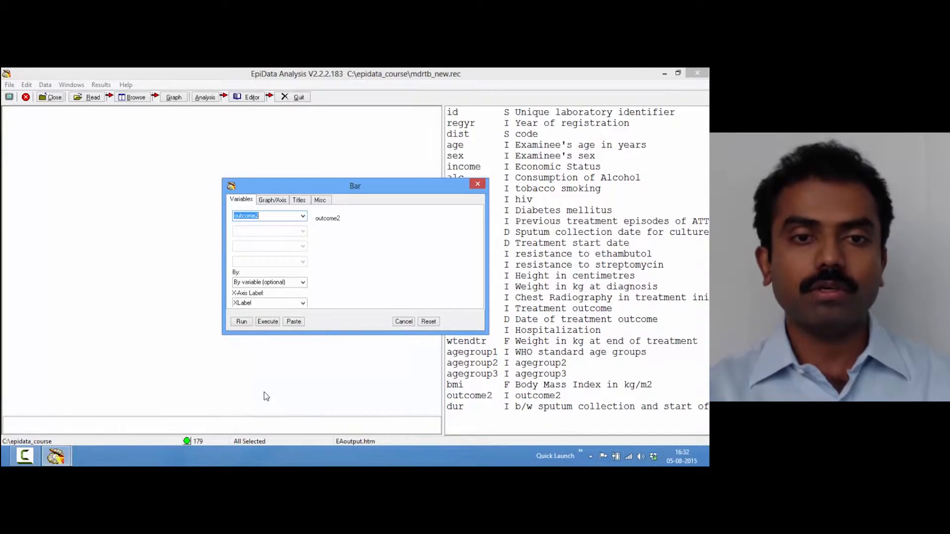
{"action": "left_click", "coordinate": [245, 323]}
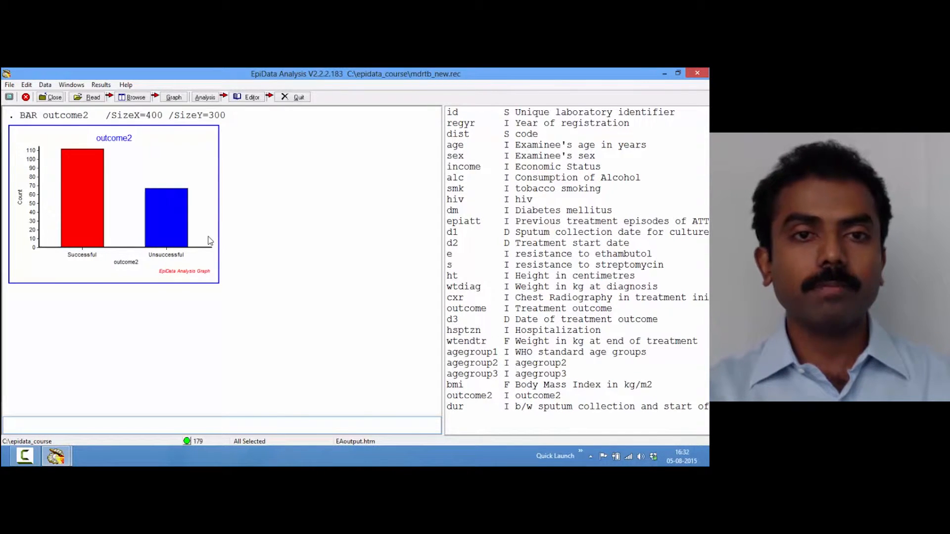
{"action": "key", "text": "F12"}
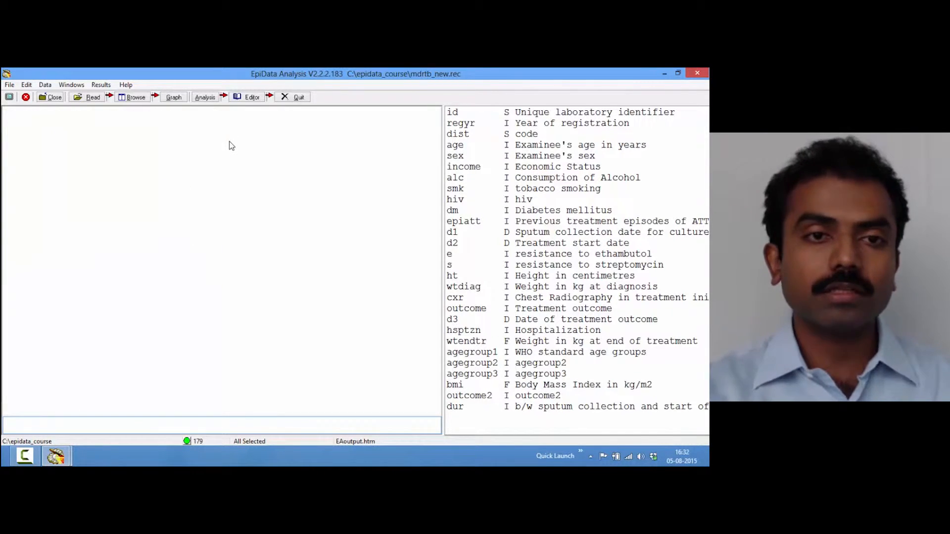
Draw a box plot of the age variable grouped by dm, keeping the plot dialog open beside the output
{"action": "left_click", "coordinate": [174, 99]}
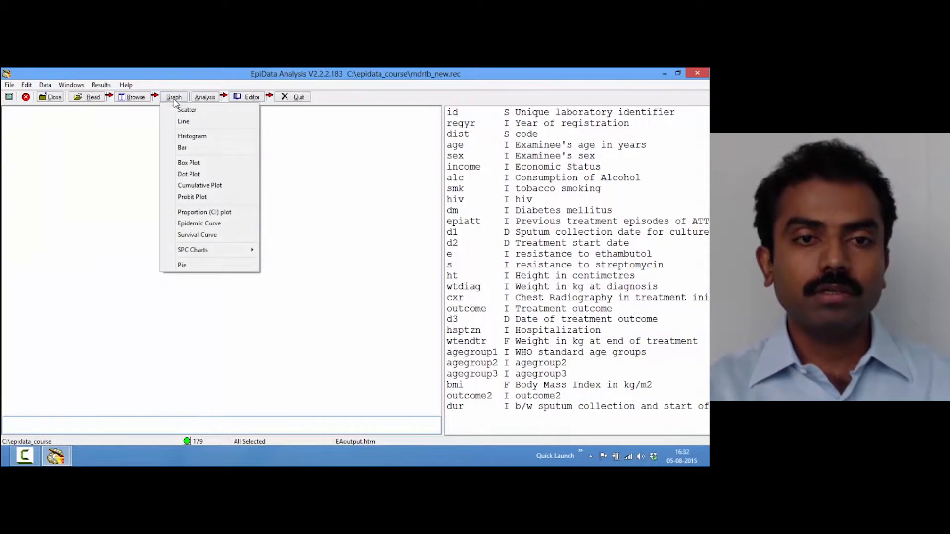
{"action": "left_click", "coordinate": [206, 165]}
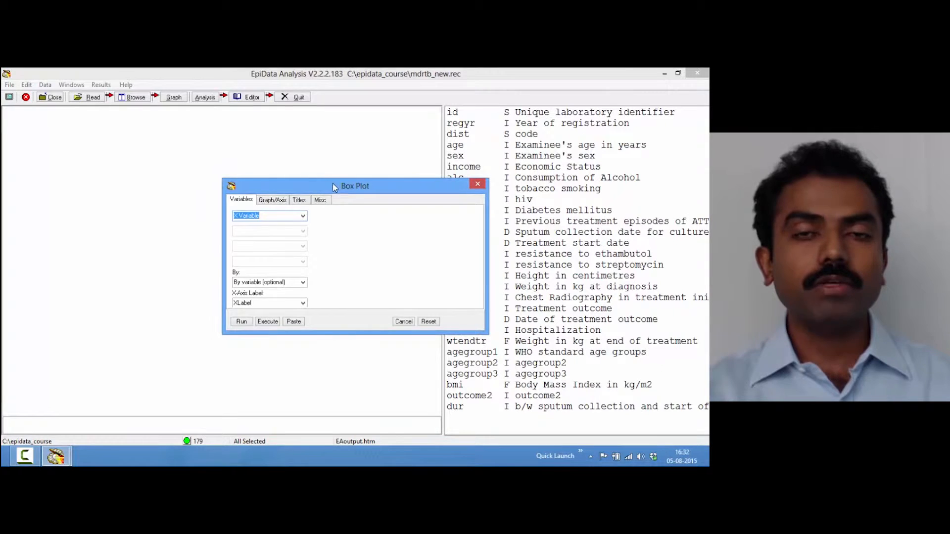
{"action": "left_click_drag", "start_coordinate": [333, 187], "coordinate": [297, 142]}
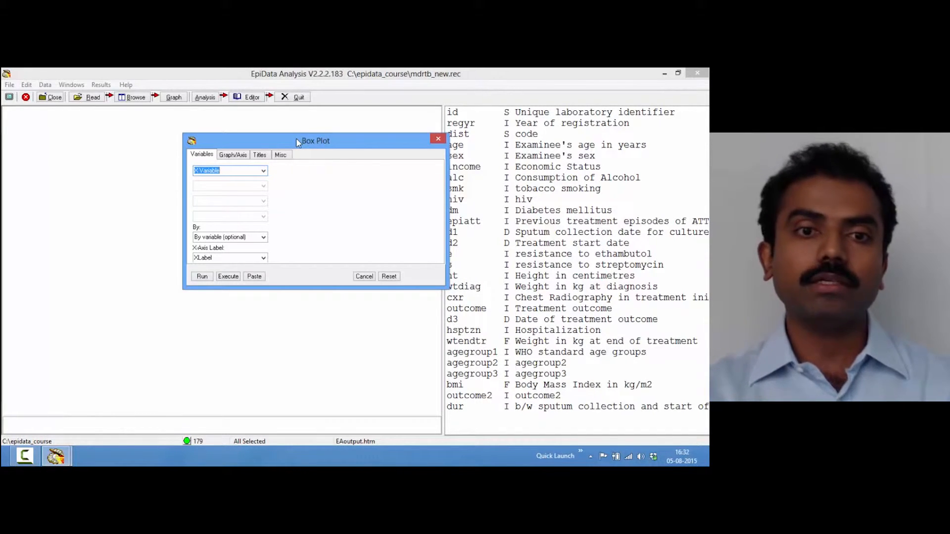
{"action": "left_click", "coordinate": [263, 170]}
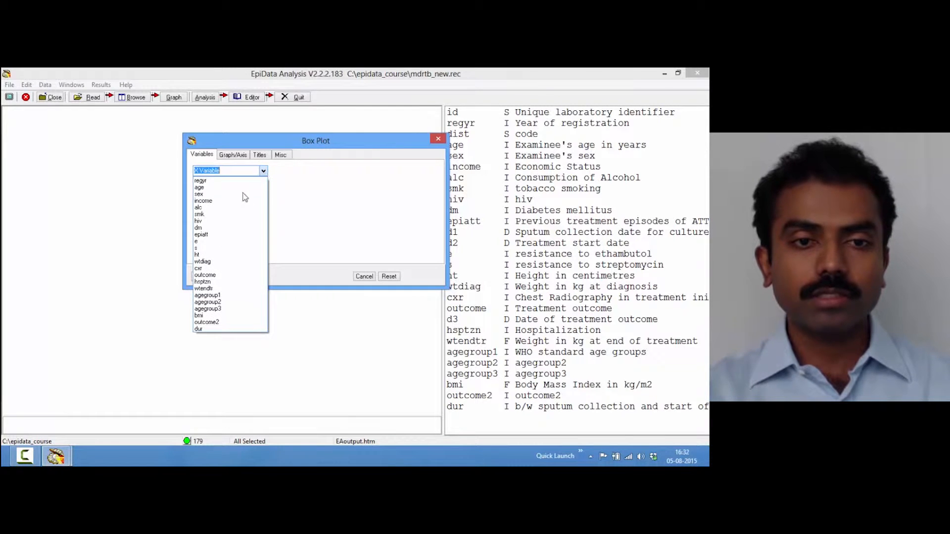
{"action": "left_click", "coordinate": [235, 188]}
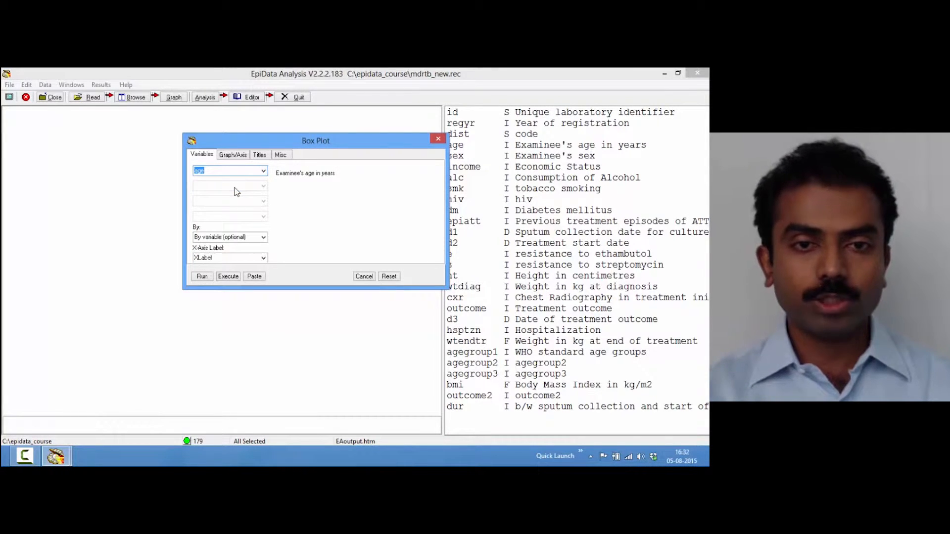
{"action": "left_click", "coordinate": [264, 237]}
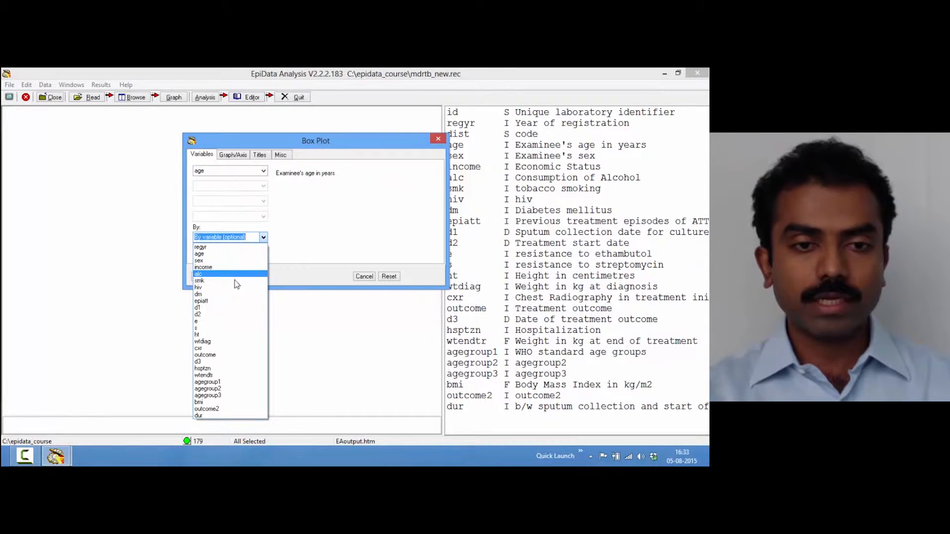
{"action": "left_click", "coordinate": [234, 294]}
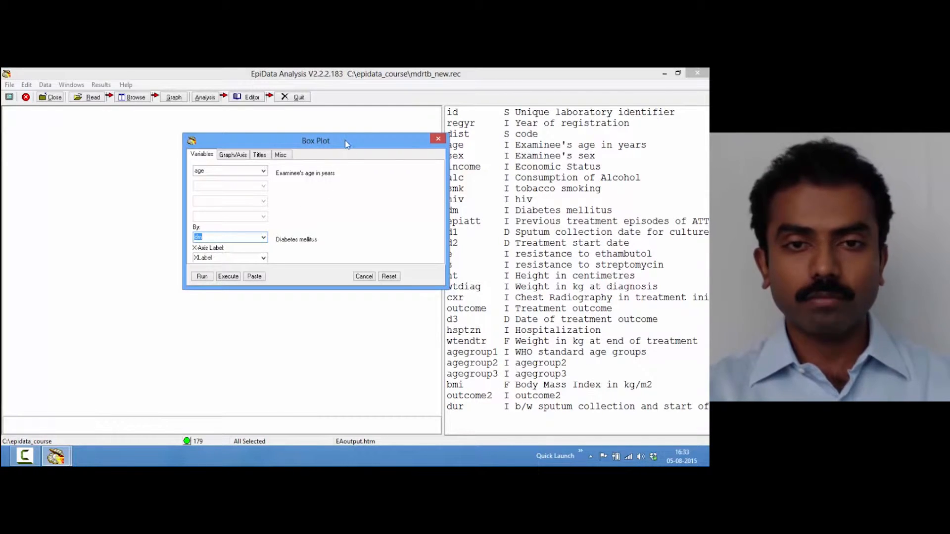
{"action": "left_click_drag", "start_coordinate": [350, 148], "coordinate": [574, 133]}
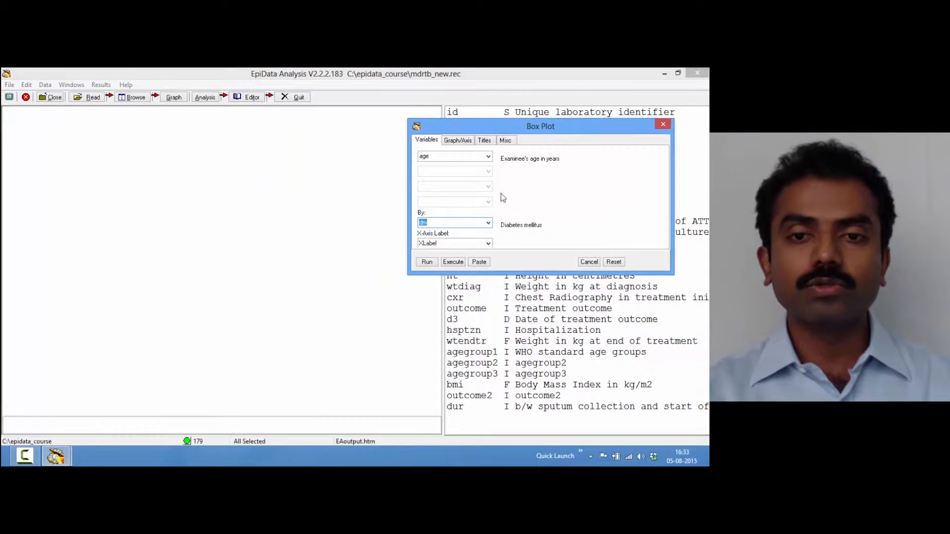
{"action": "left_click", "coordinate": [453, 263]}
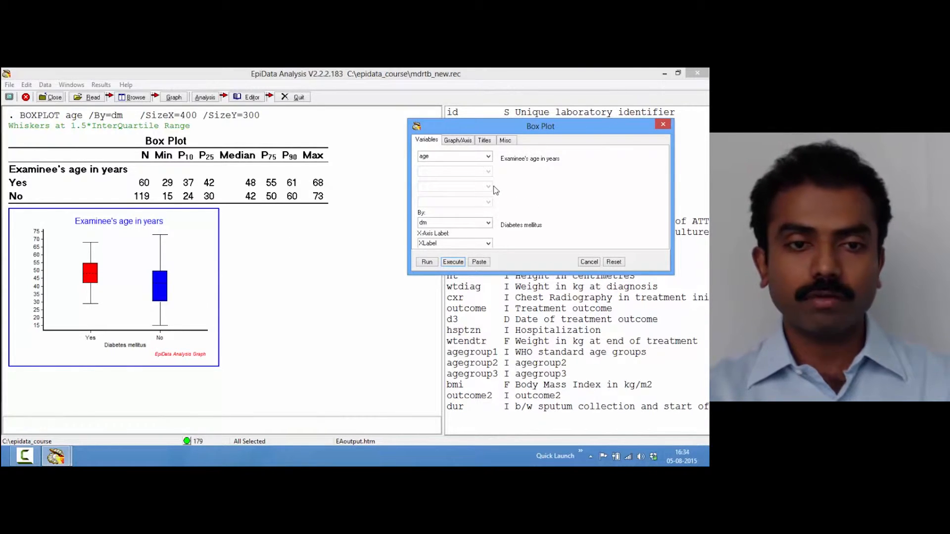
Set the box plot's Y axis to minimum 0, maximum 100 and increment 10, and the graph height to 400
{"action": "left_click", "coordinate": [454, 141]}
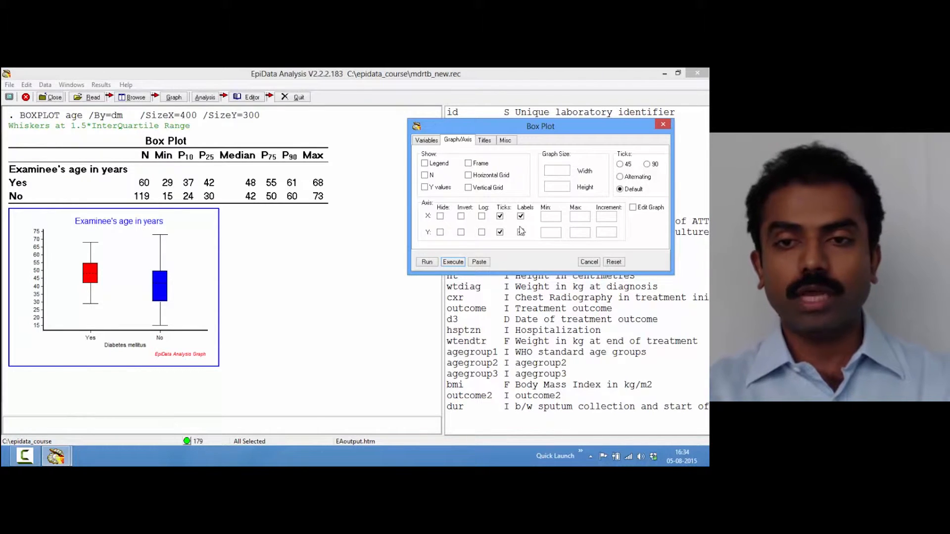
{"action": "left_click", "coordinate": [552, 231]}
{"action": "type", "text": "0"}
{"action": "left_click", "coordinate": [581, 234]}
{"action": "type", "text": "100"}
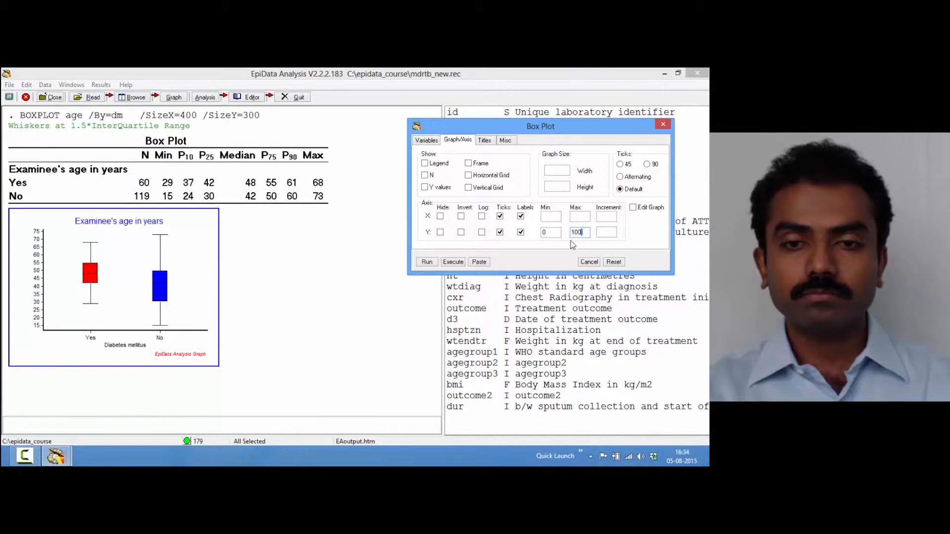
{"action": "left_click", "coordinate": [612, 232]}
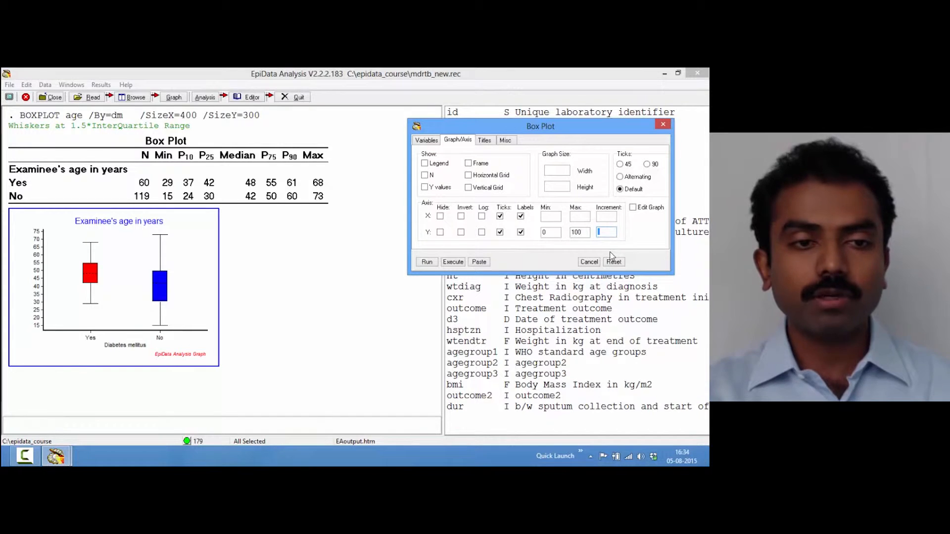
{"action": "type", "text": "10"}
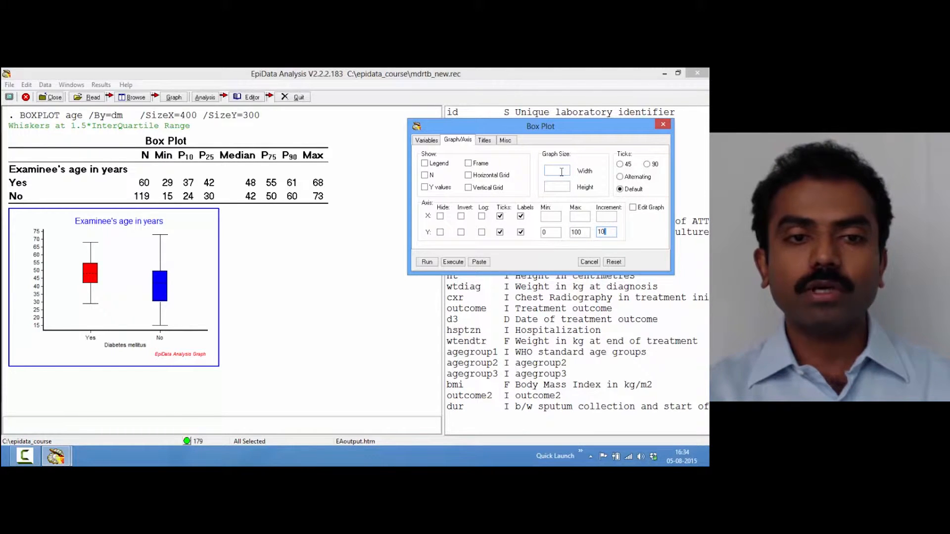
{"action": "left_click", "coordinate": [561, 186]}
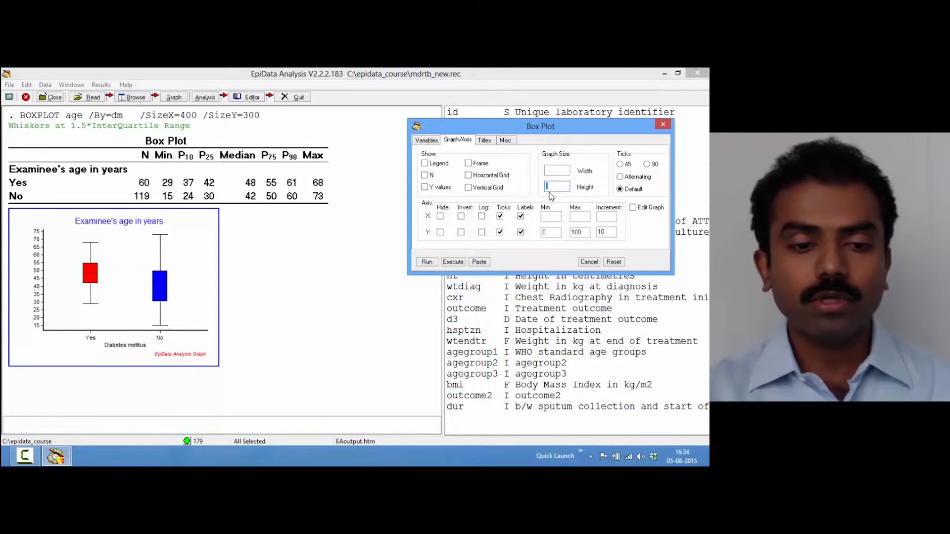
{"action": "type", "text": "400"}
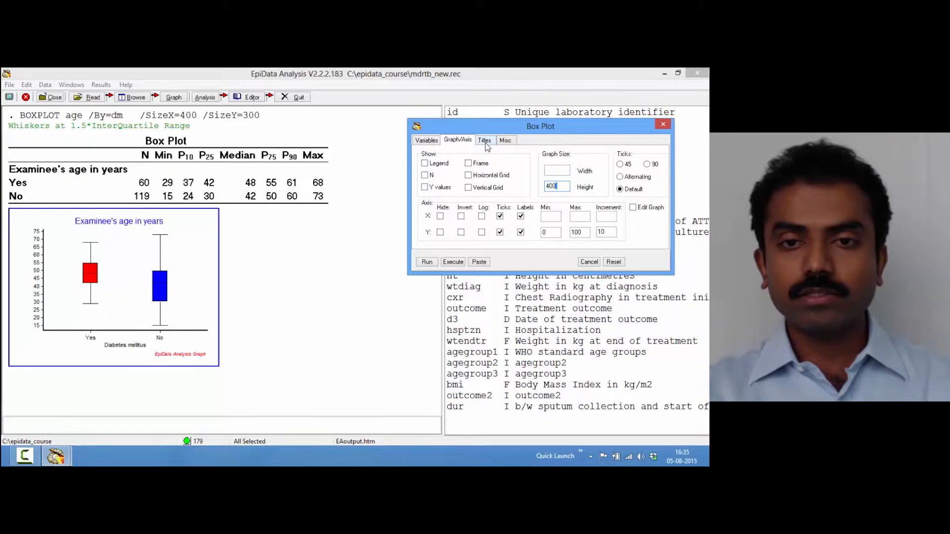
Give the box plot the title "Age distribution of MDR-TB patients by DM status"
{"action": "left_click", "coordinate": [485, 142]}
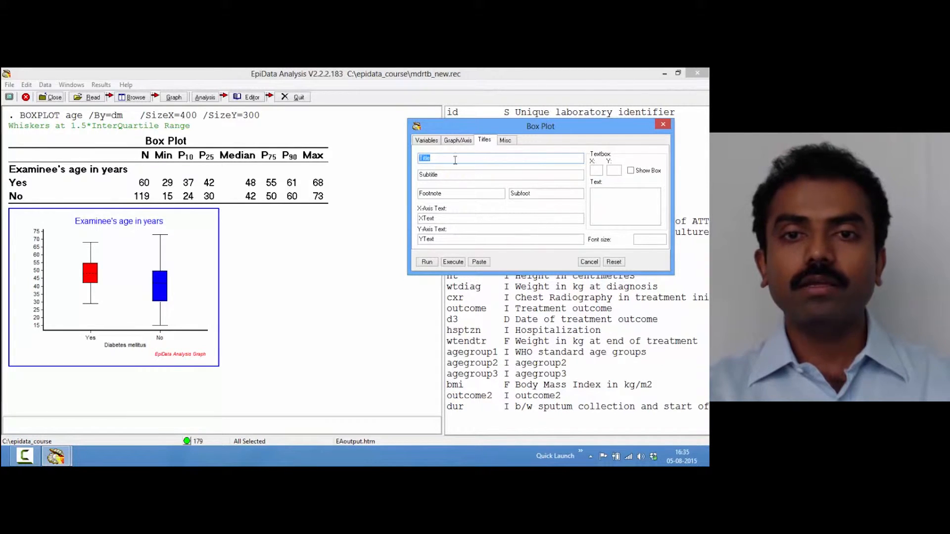
{"action": "left_click", "coordinate": [433, 157]}
{"action": "left_click_drag", "start_coordinate": [432, 158], "coordinate": [410, 159]}
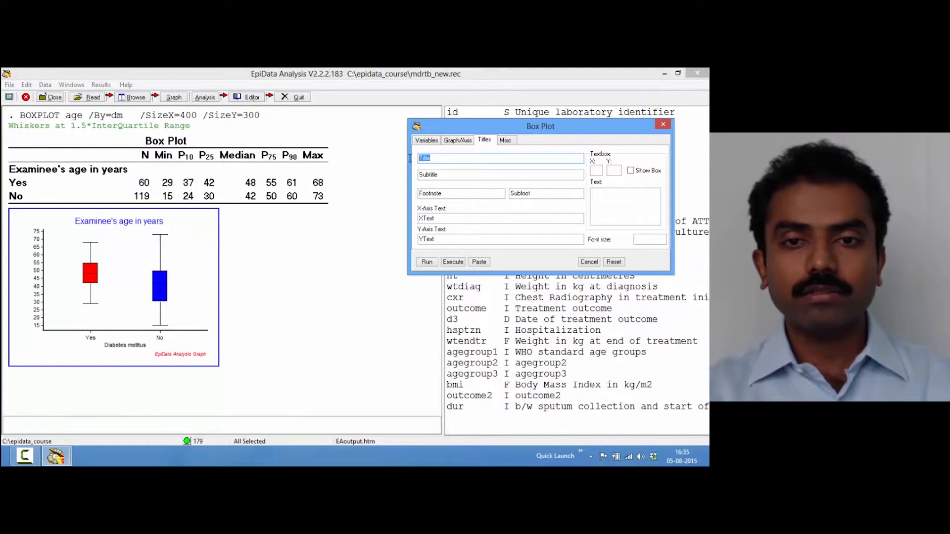
{"action": "type", "text": "Age distributi"}
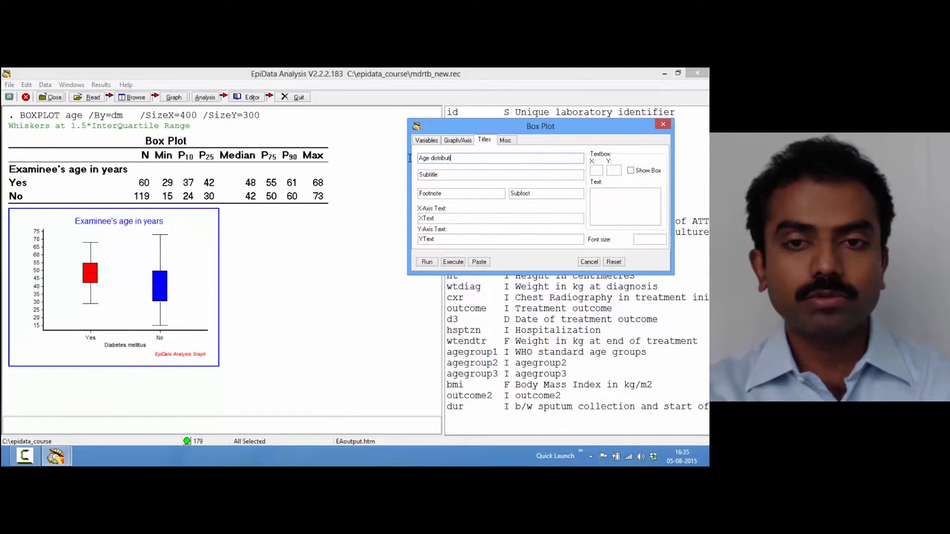
{"action": "type", "text": "on of MDR-TB"}
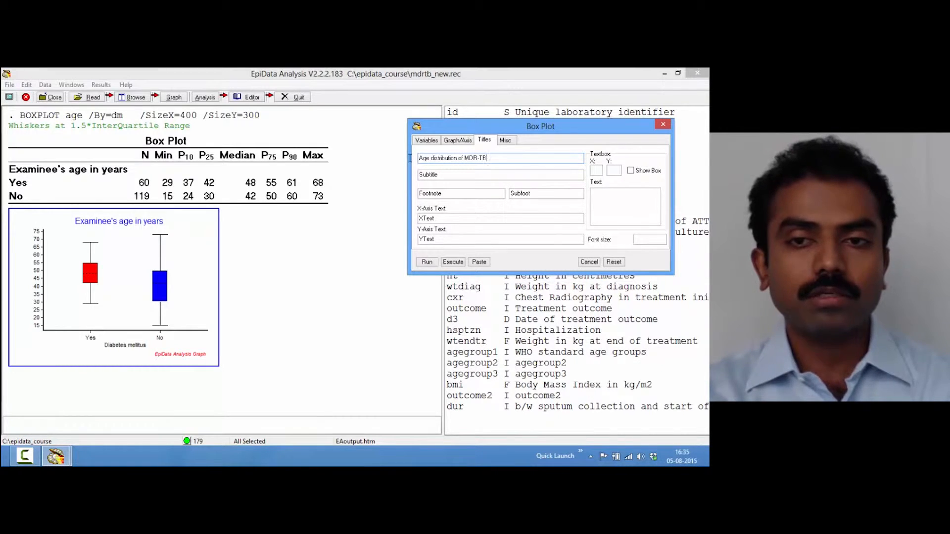
{"action": "type", "text": " patients"}
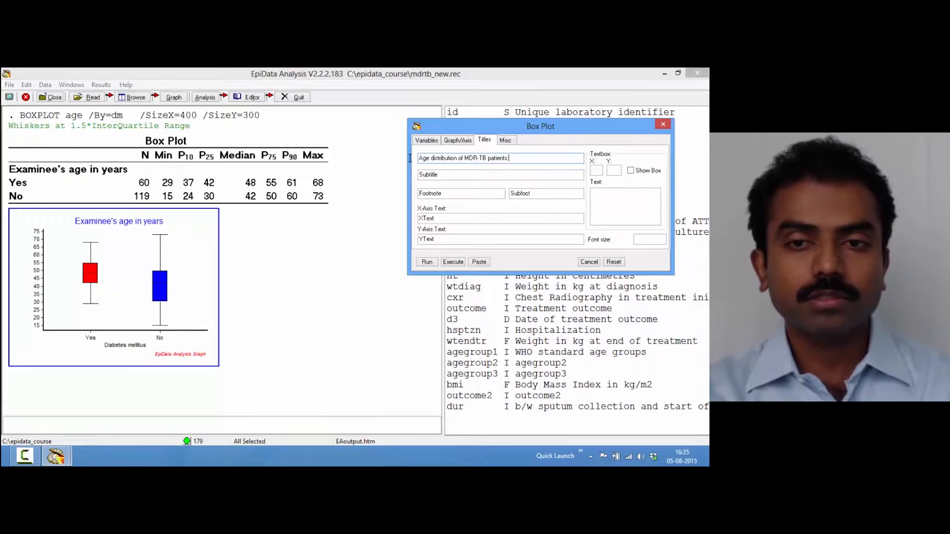
{"action": "type", "text": " by DM"}
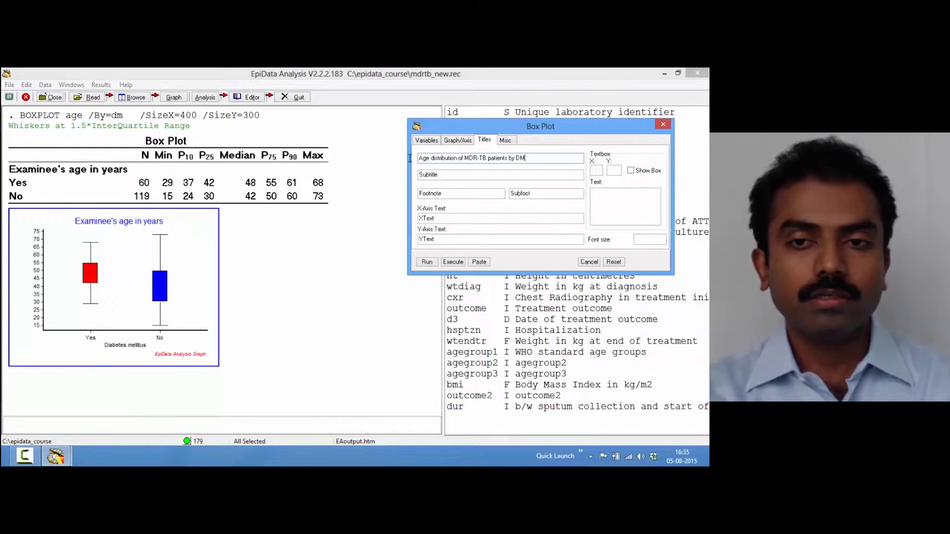
{"action": "type", "text": " status"}
Set the box plot's subtitle to "Kerala, 2009-10, India"
{"action": "left_click", "coordinate": [439, 174]}
{"action": "left_click_drag", "start_coordinate": [451, 175], "coordinate": [405, 175]}
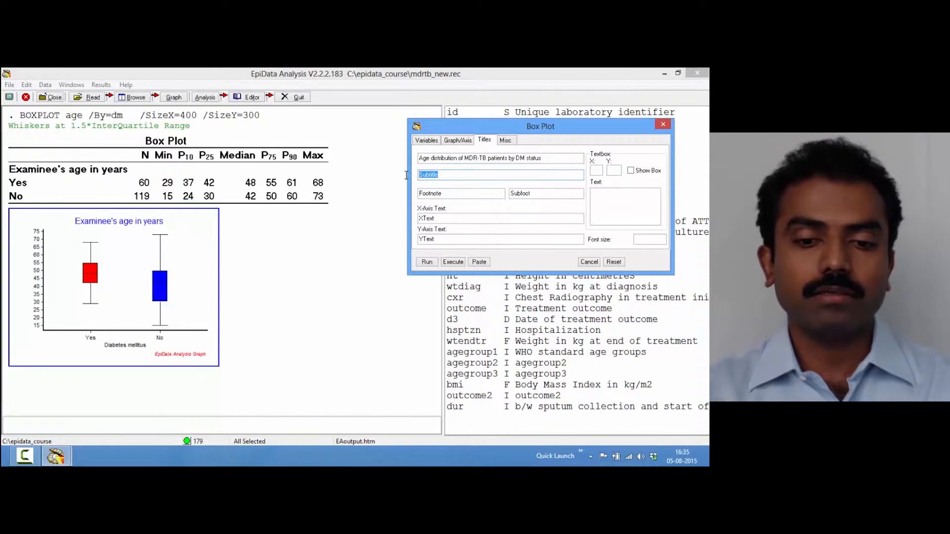
{"action": "type", "text": "Kerala"}
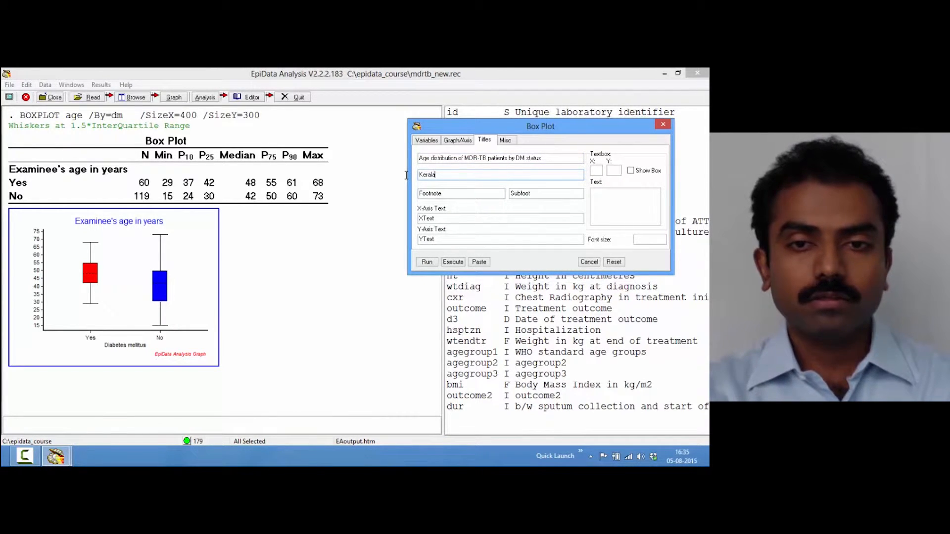
{"action": "type", "text": ", 200"}
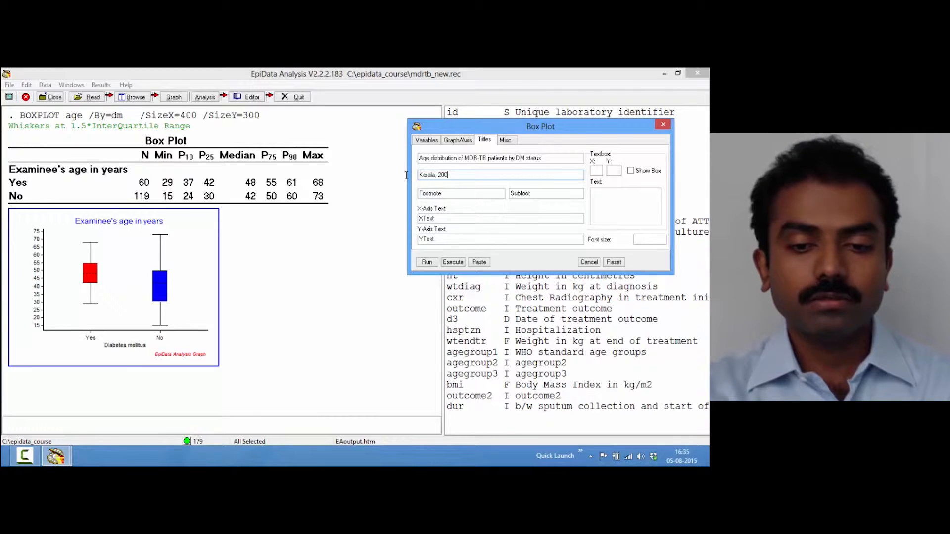
{"action": "type", "text": "9-10, India"}
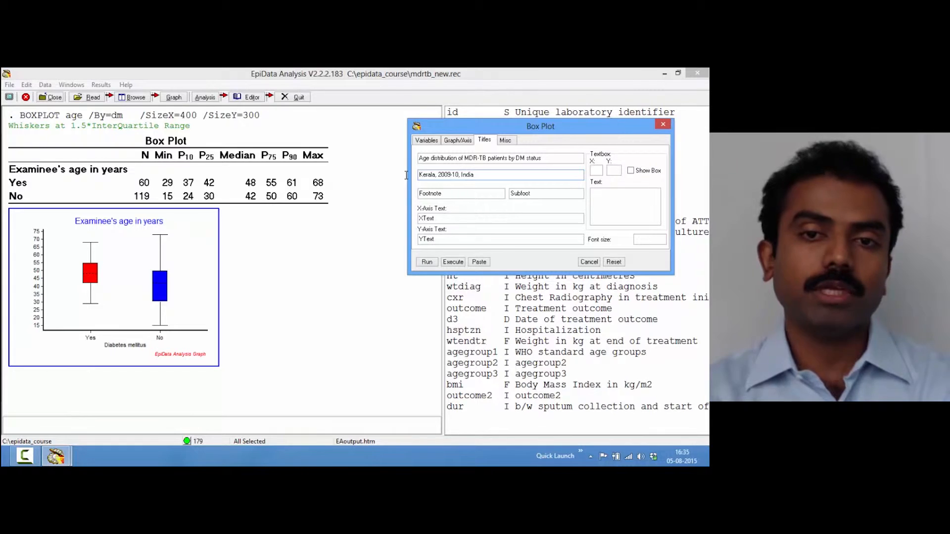
Set the box plot's footnote to "DM-Diabetes Mellitus"
{"action": "left_click_drag", "start_coordinate": [452, 194], "coordinate": [413, 192]}
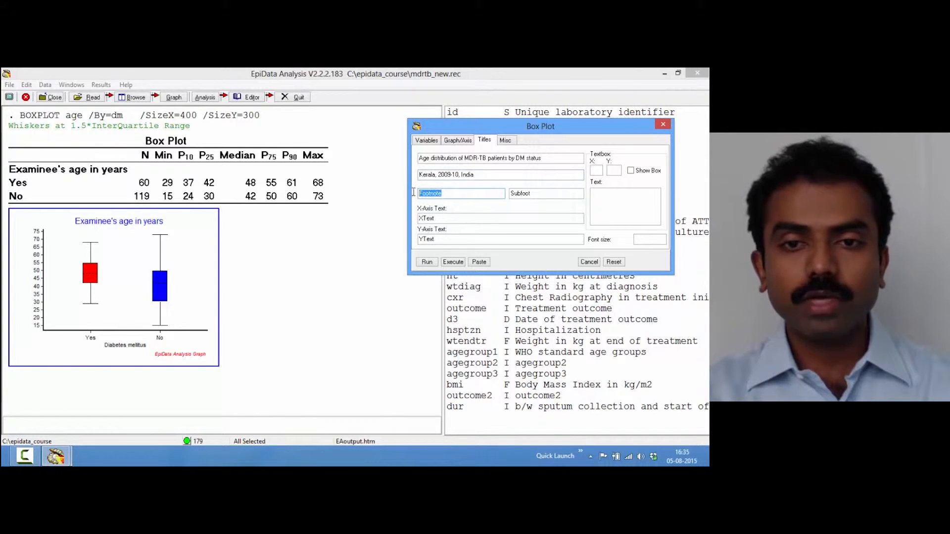
{"action": "type", "text": "DM"}
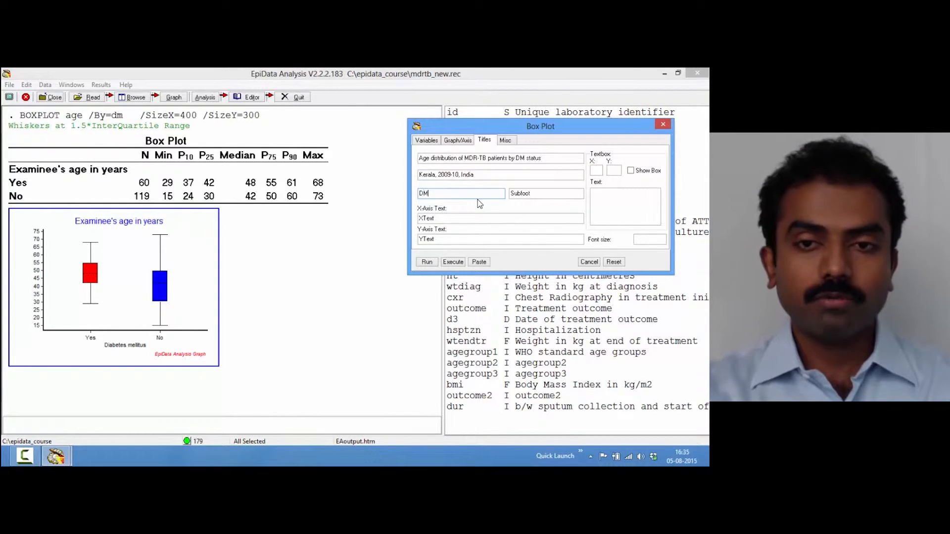
{"action": "type", "text": "-Diabetes MEllitus"}
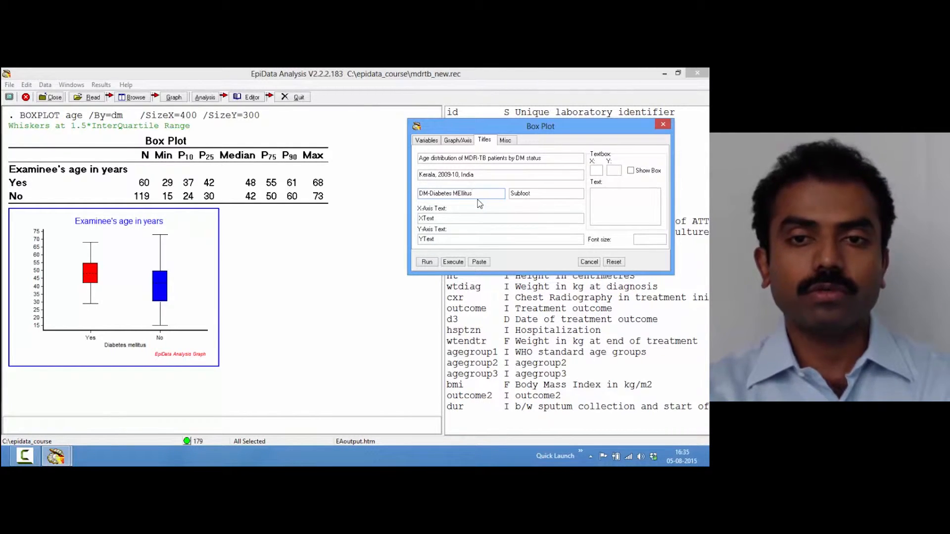
{"action": "key", "text": "Left"}
{"action": "key", "text": "Left"}
{"action": "key", "text": "Left"}
{"action": "key", "text": "Left"}
{"action": "key", "text": "Left"}
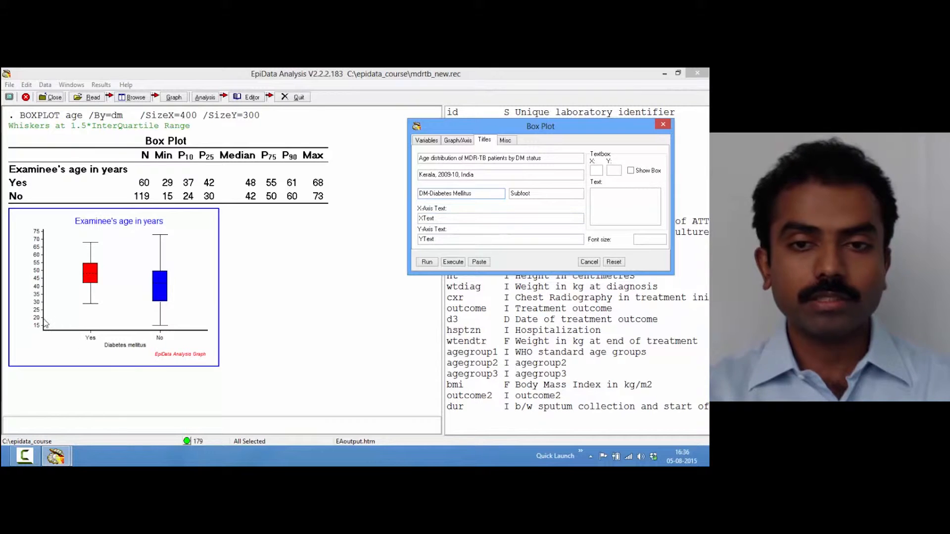
Label the Y axis "Age in years" and redraw the box plot with the new axis and title settings
{"action": "left_click", "coordinate": [437, 241]}
{"action": "left_click_drag", "start_coordinate": [437, 241], "coordinate": [415, 242]}
{"action": "type", "text": "Age in years"}
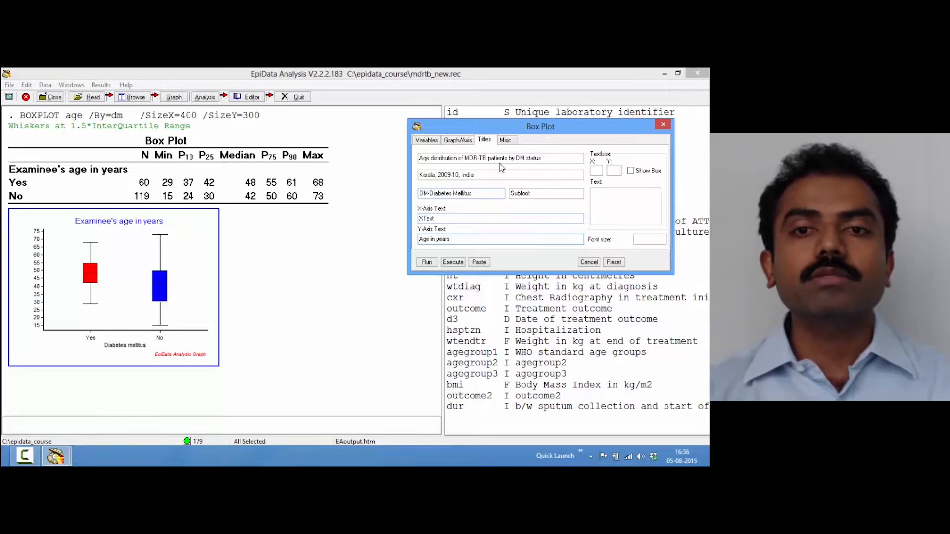
{"action": "left_click", "coordinate": [453, 263]}
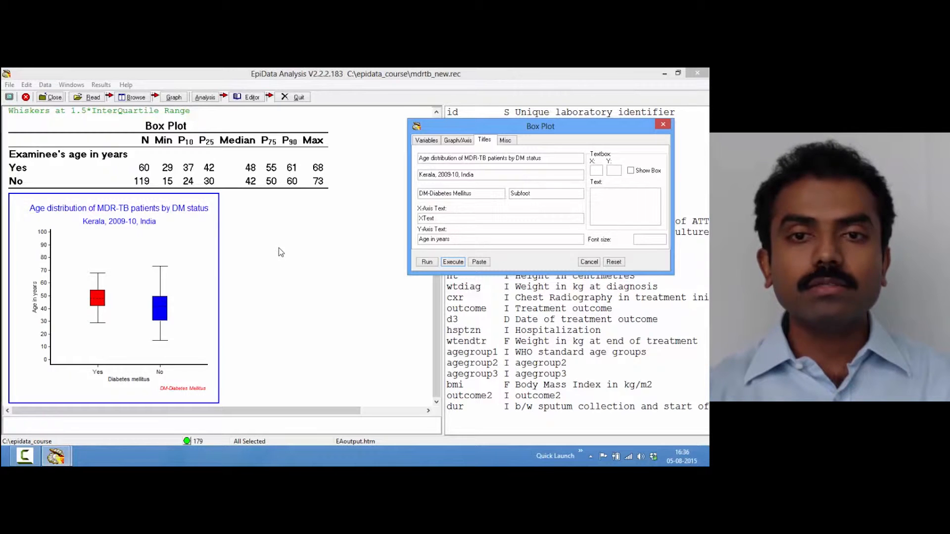
Set the box plot to be saved under the file name boxplot.wmf and redraw it
{"action": "left_click", "coordinate": [505, 140]}
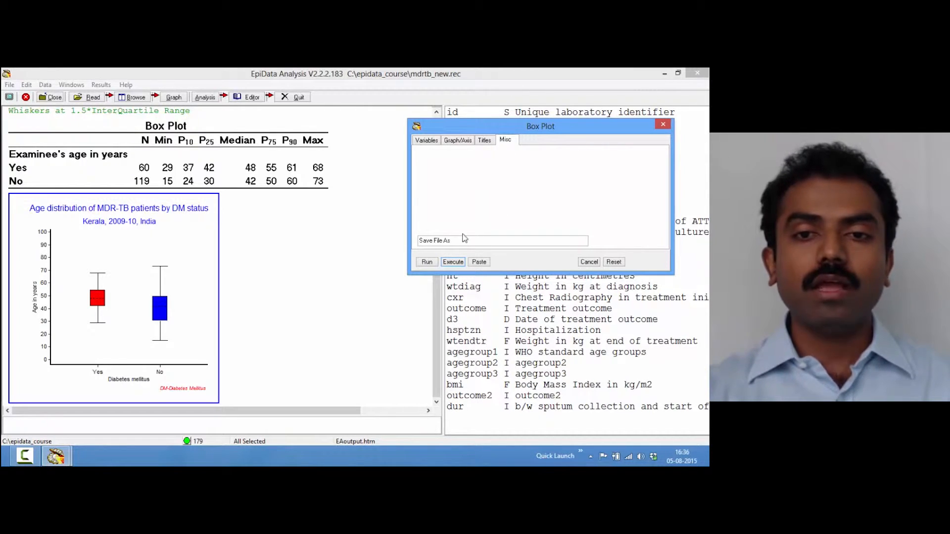
{"action": "left_click_drag", "start_coordinate": [455, 242], "coordinate": [407, 242]}
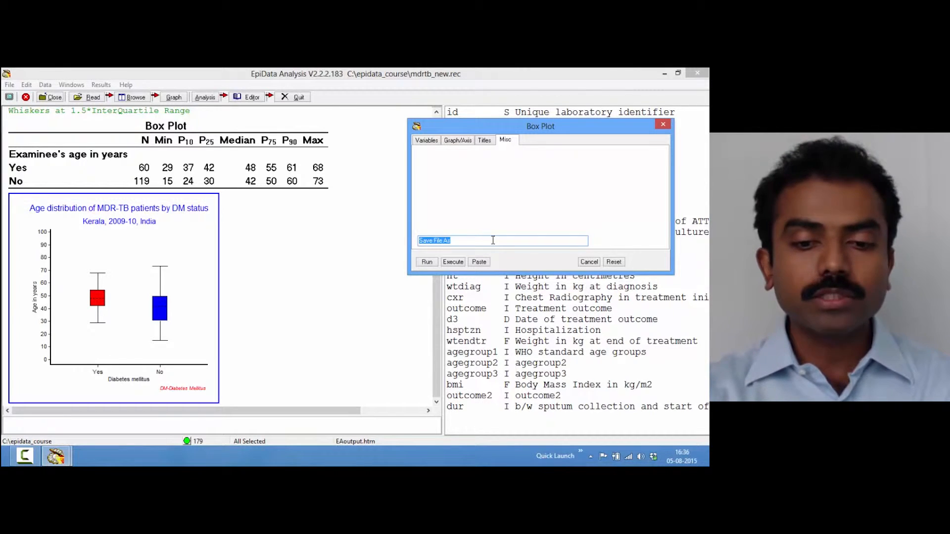
{"action": "type", "text": "boxplot."}
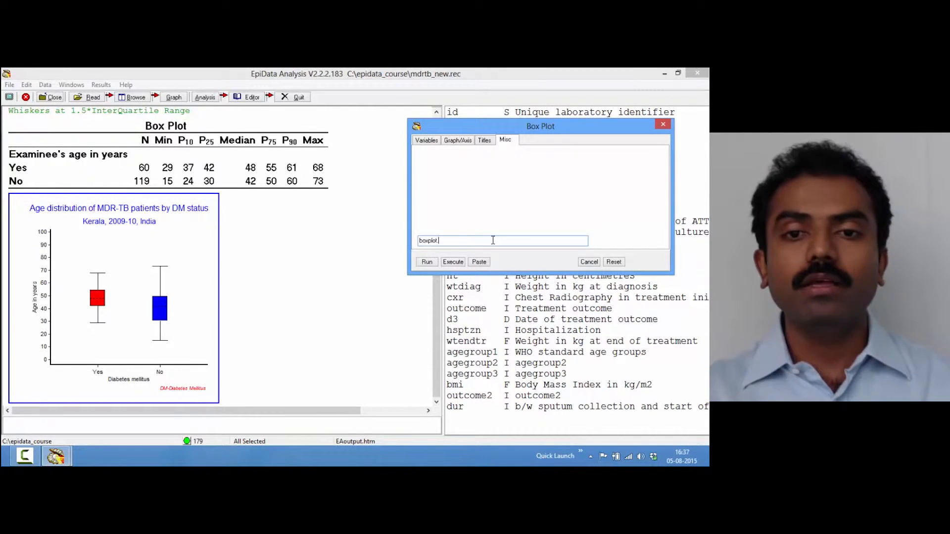
{"action": "type", "text": "wmf"}
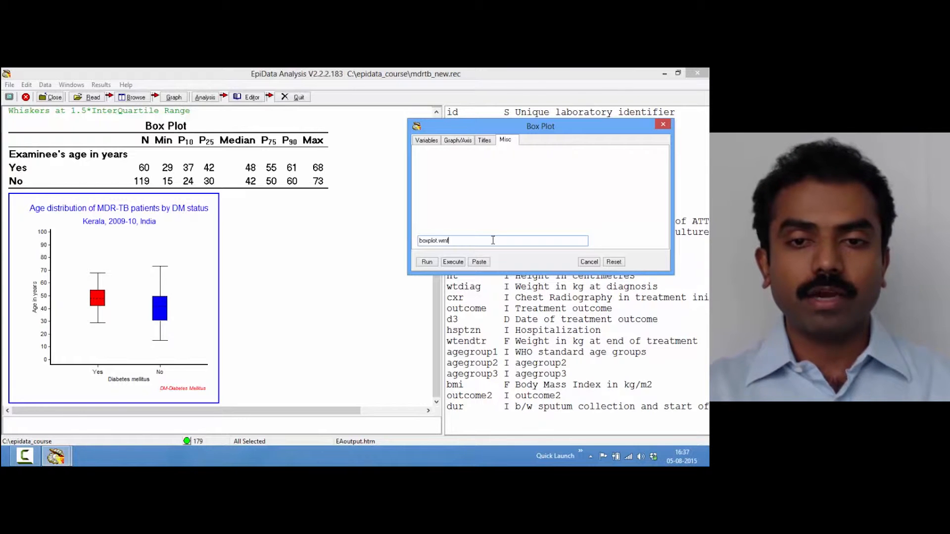
{"action": "left_click", "coordinate": [454, 262]}
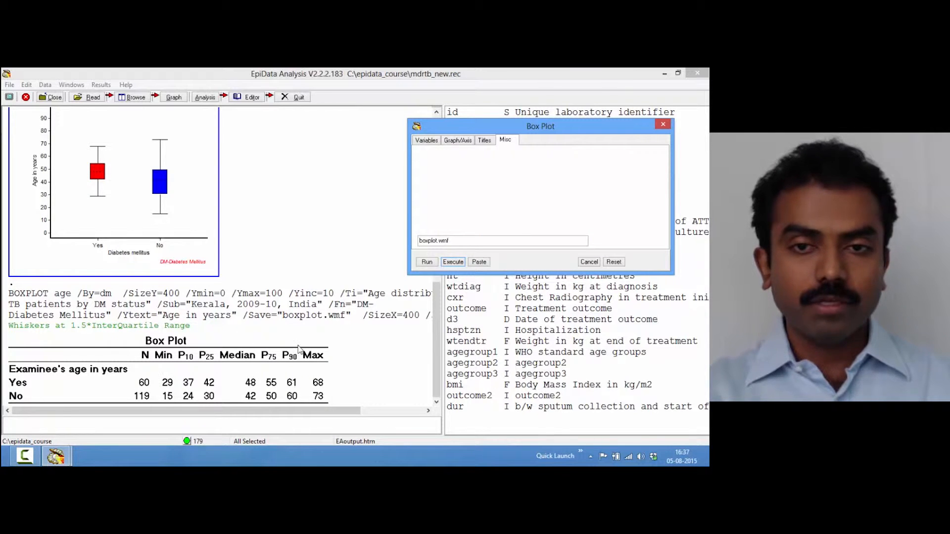
Open the epidata_course folder on the C: drive in File Explorer and maximise its window
{"action": "key", "text": "super+d"}
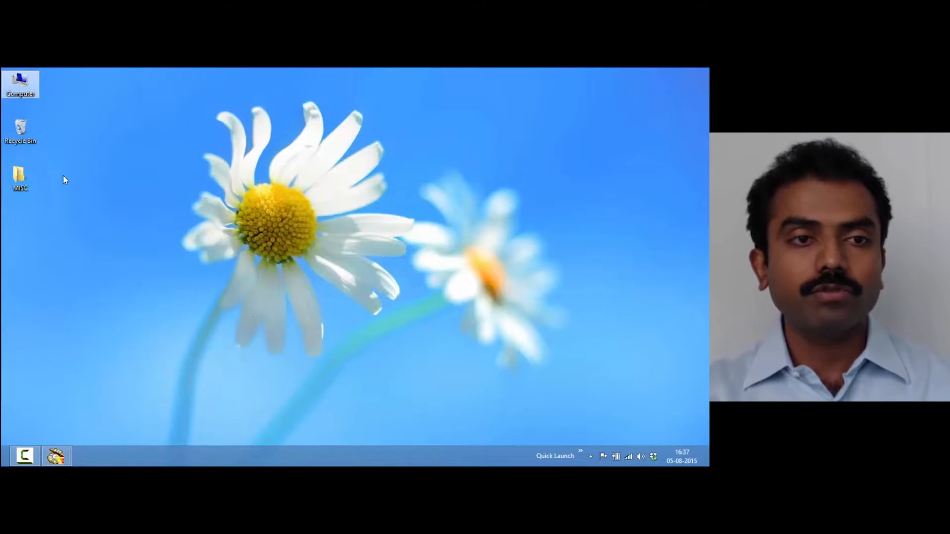
{"action": "double_click", "coordinate": [26, 90]}
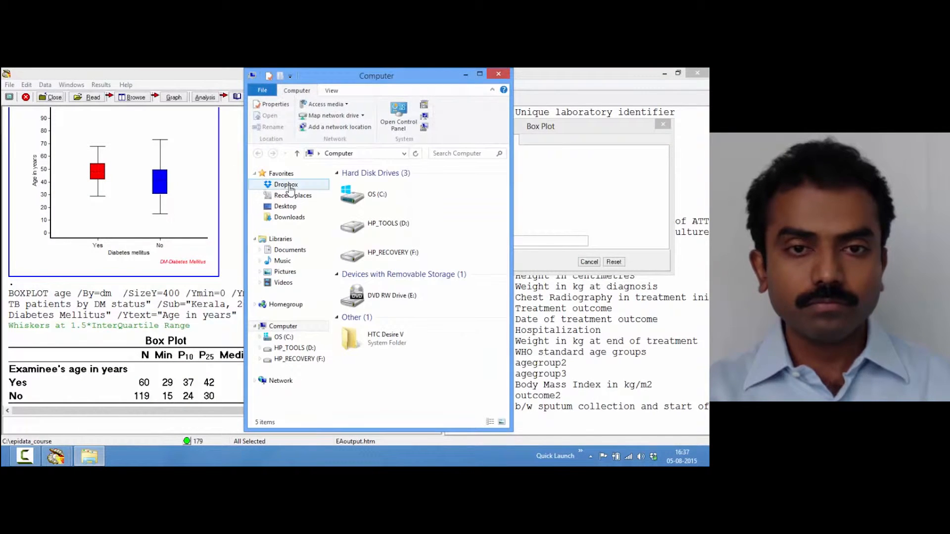
{"action": "double_click", "coordinate": [368, 195]}
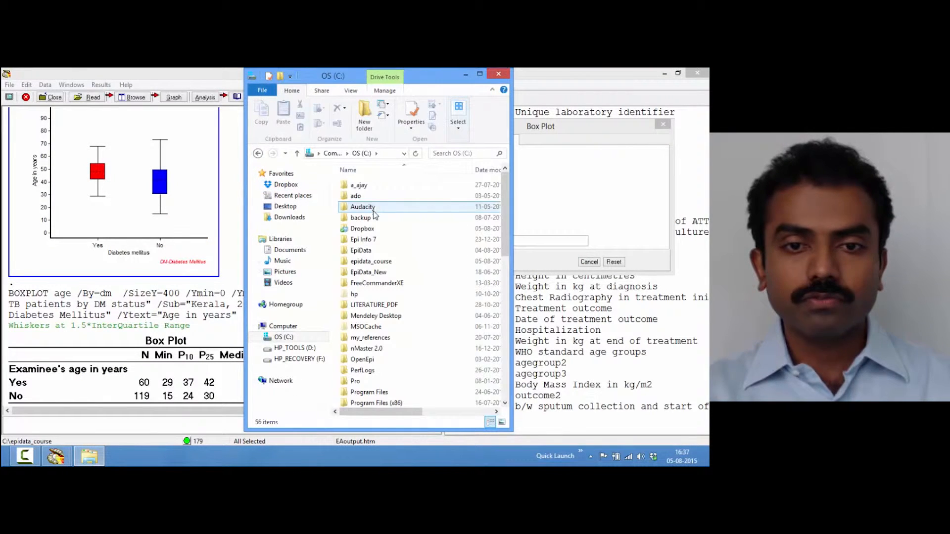
{"action": "double_click", "coordinate": [372, 261]}
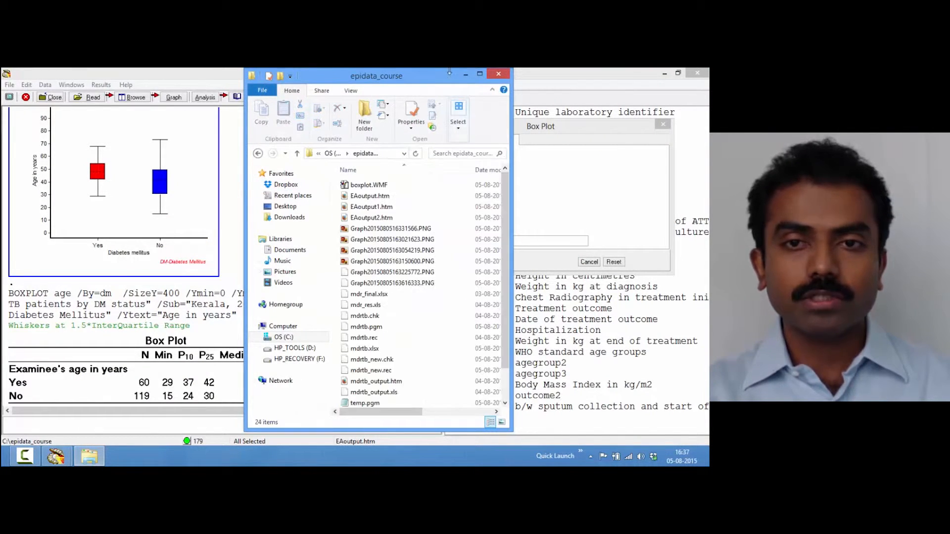
{"action": "left_click", "coordinate": [479, 75]}
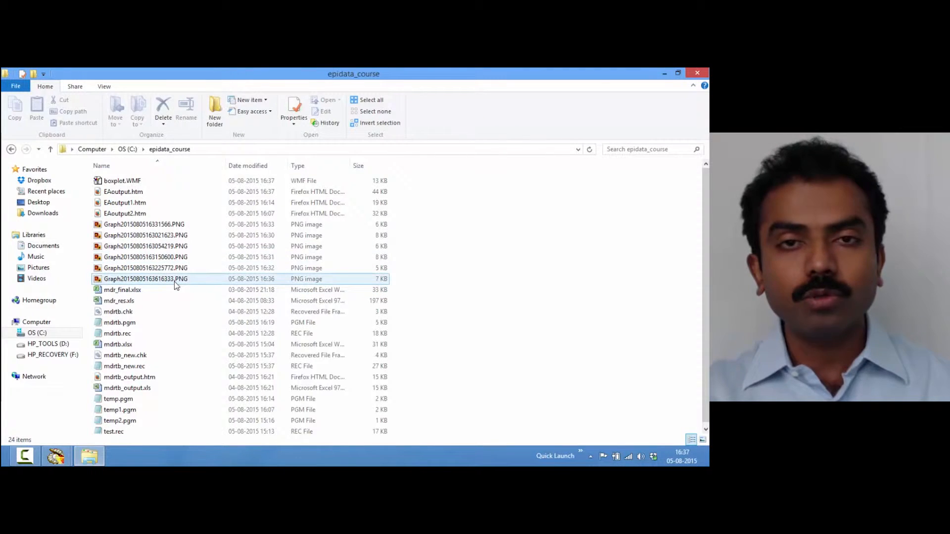
Open boxplot.WMF in Paint to inspect the saved graph, try enlarging its canvas and undo the resize
{"action": "left_click", "coordinate": [172, 244]}
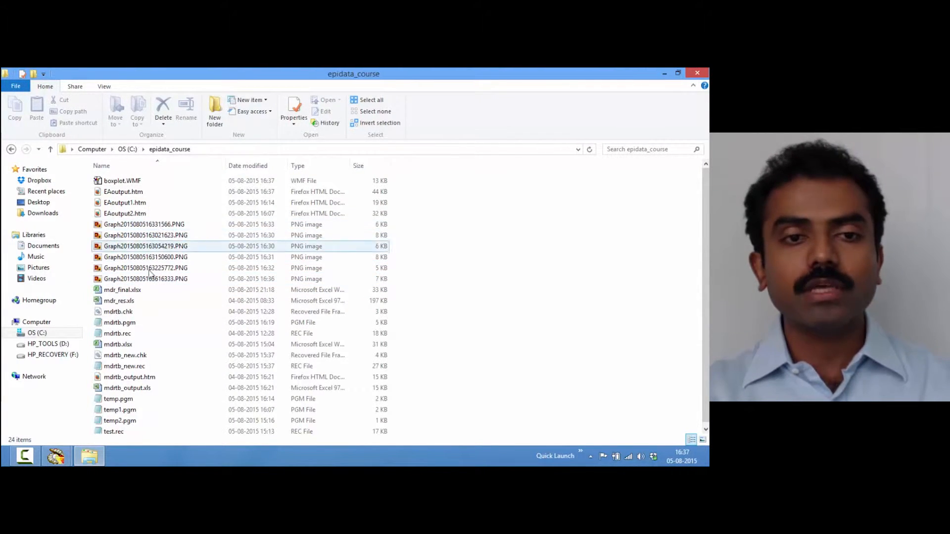
{"action": "left_click", "coordinate": [210, 279]}
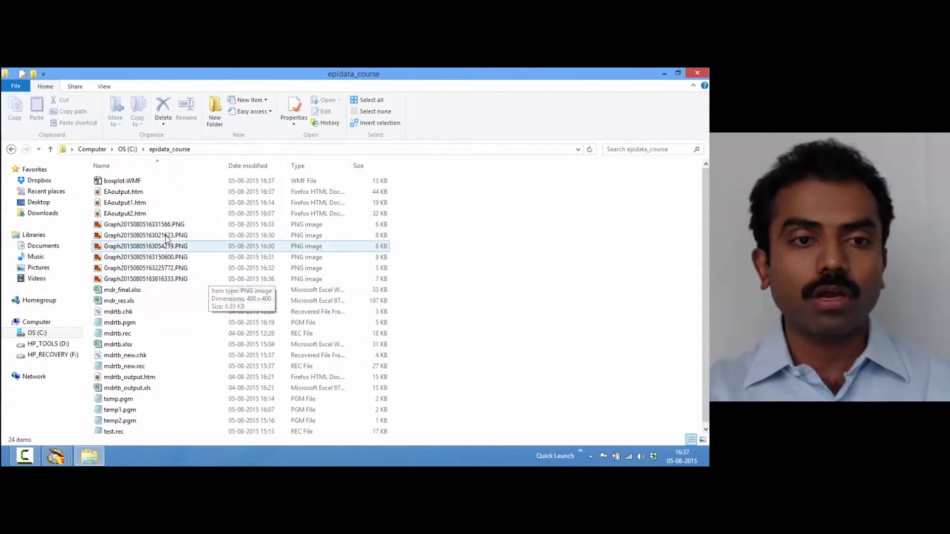
{"action": "left_click", "coordinate": [132, 182]}
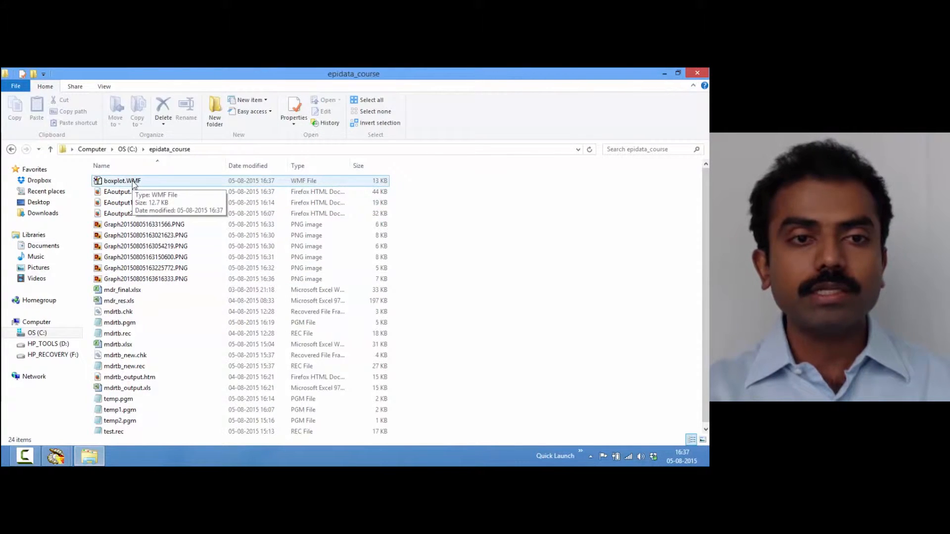
{"action": "left_click", "coordinate": [133, 184]}
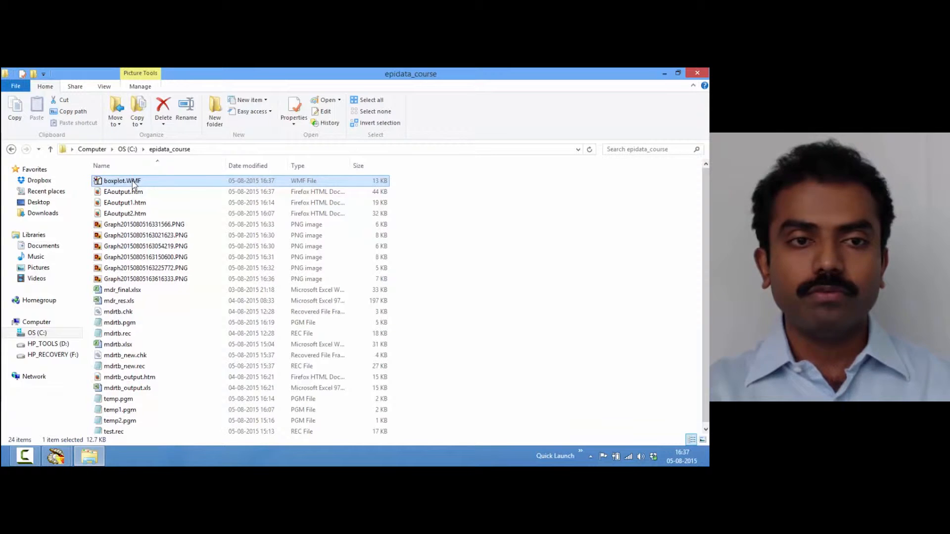
{"action": "double_click", "coordinate": [123, 181]}
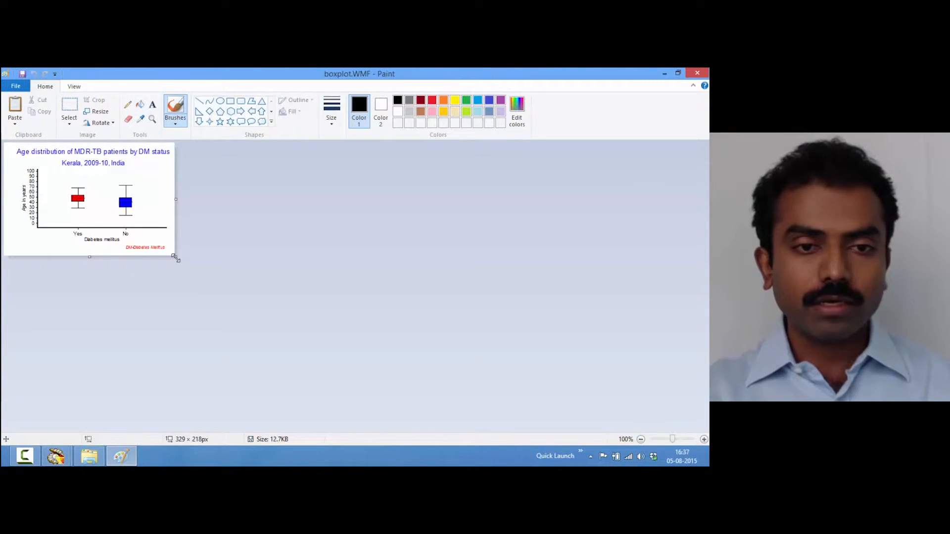
{"action": "left_click_drag", "start_coordinate": [176, 258], "coordinate": [273, 360]}
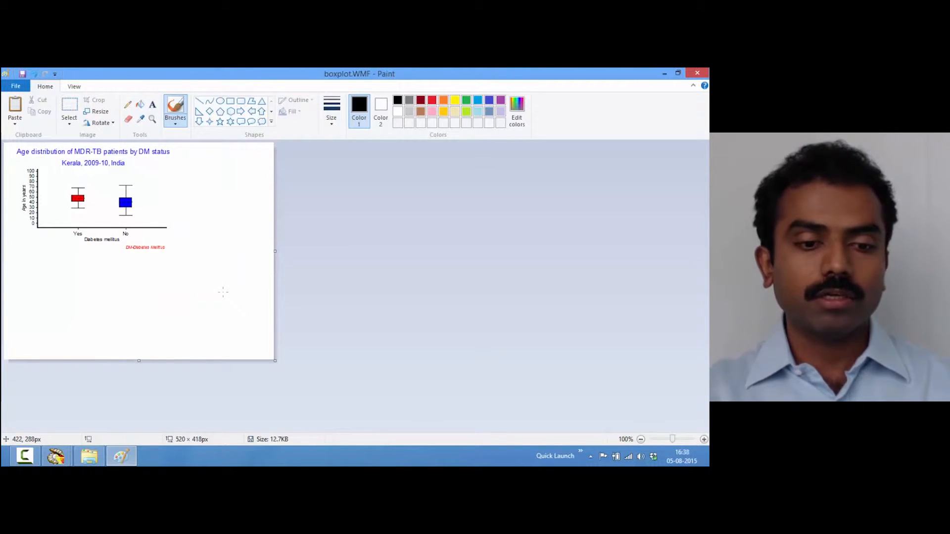
{"action": "key", "text": "ctrl+z"}
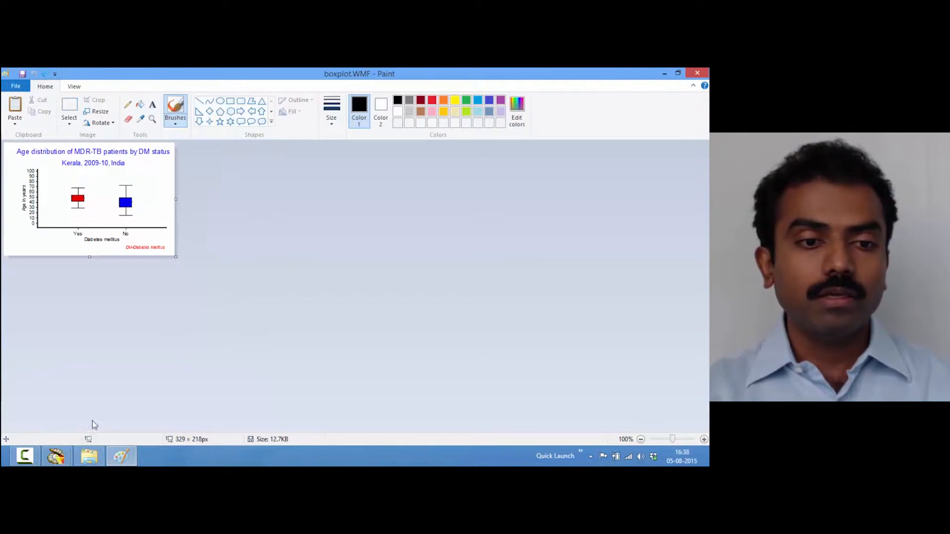
Switch back to EpiData Analysis, close the box plot settings and recall the last BOXPLOT command, selecting it in full
{"action": "mouse_move", "coordinate": [56, 456]}
{"action": "left_click", "coordinate": [80, 414]}
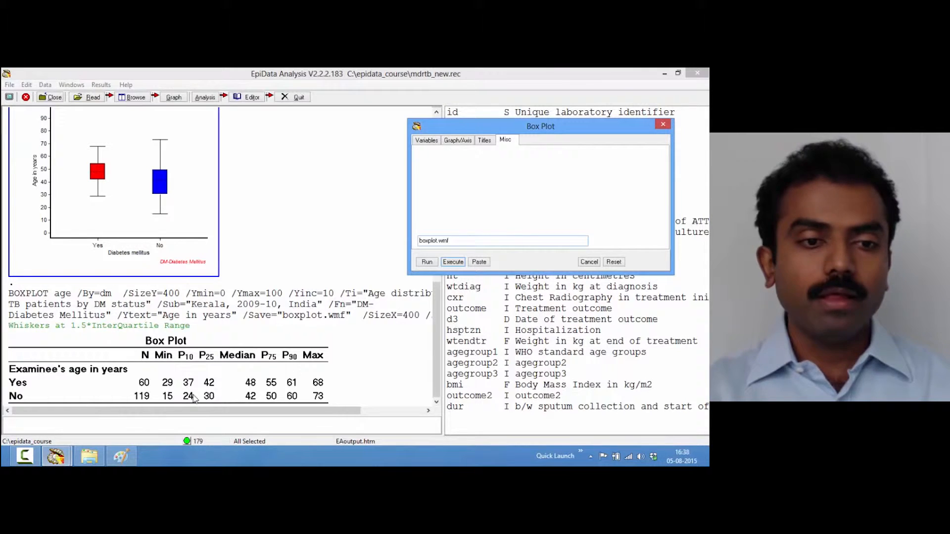
{"action": "left_click", "coordinate": [592, 262]}
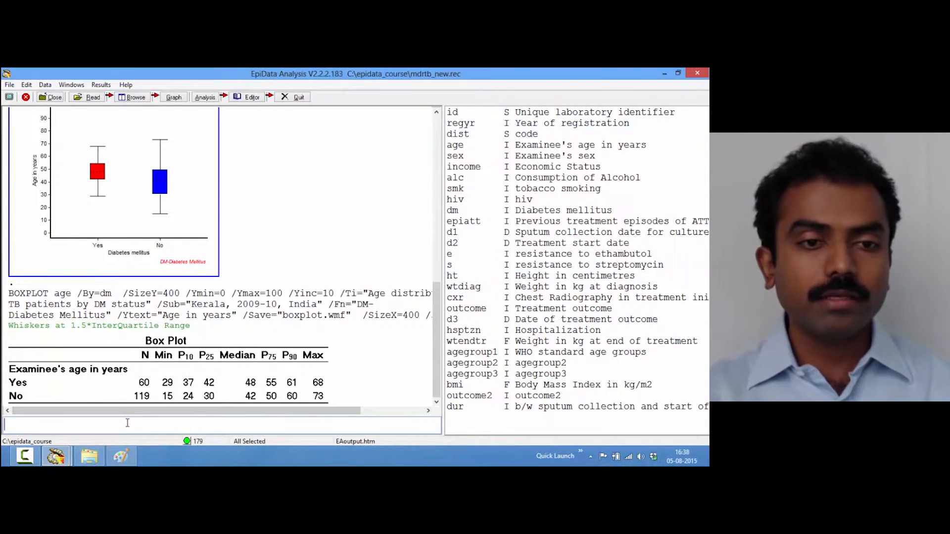
{"action": "key", "text": "Up"}
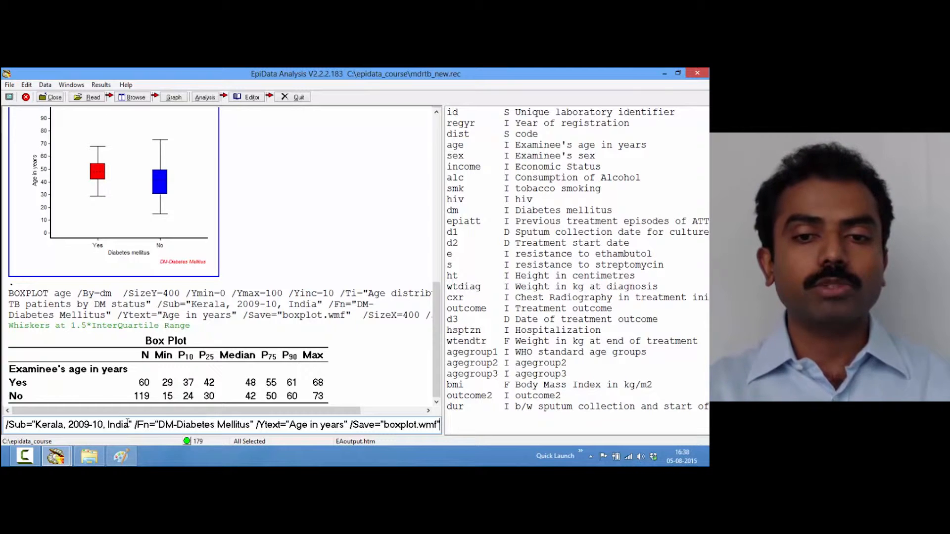
{"action": "key", "text": "shift+Home"}
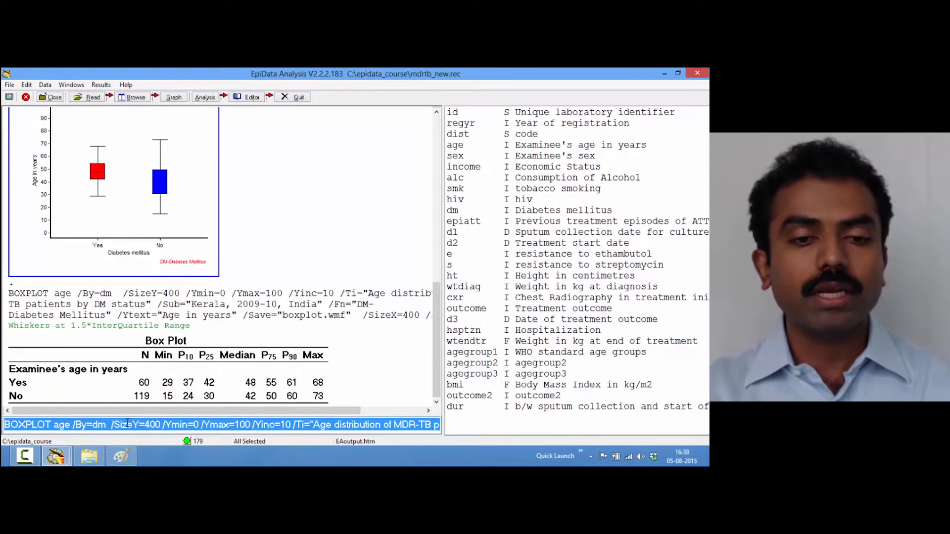
Paste the full BOXPLOT command into line 199 of mdrtb.pgm, then widen and reposition the editor window
{"action": "mouse_move", "coordinate": [56, 456]}
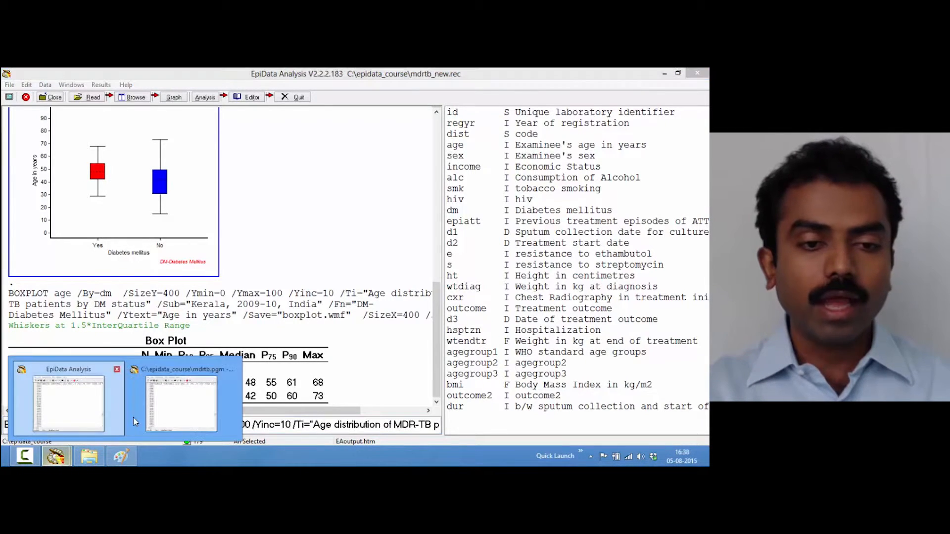
{"action": "left_click", "coordinate": [175, 403]}
{"action": "key", "text": "ctrl+v"}
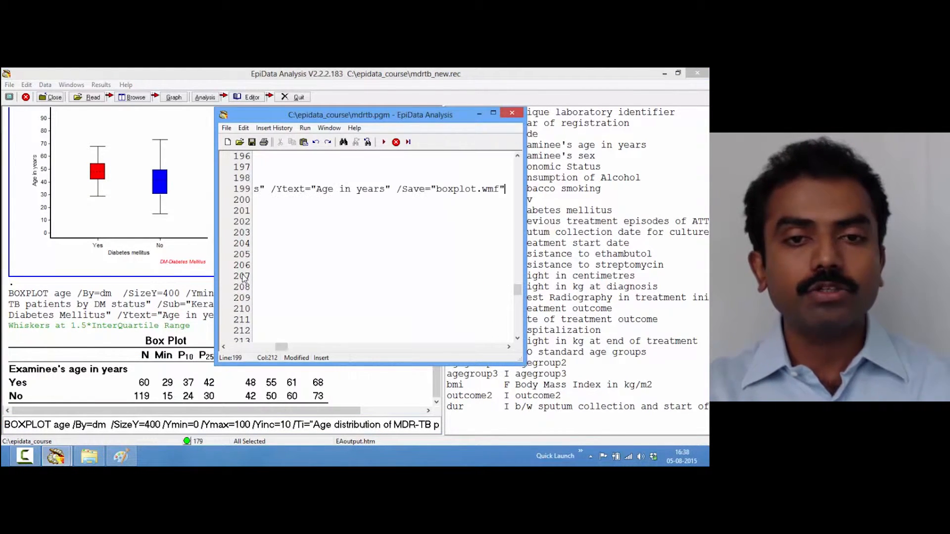
{"action": "key", "text": "Home"}
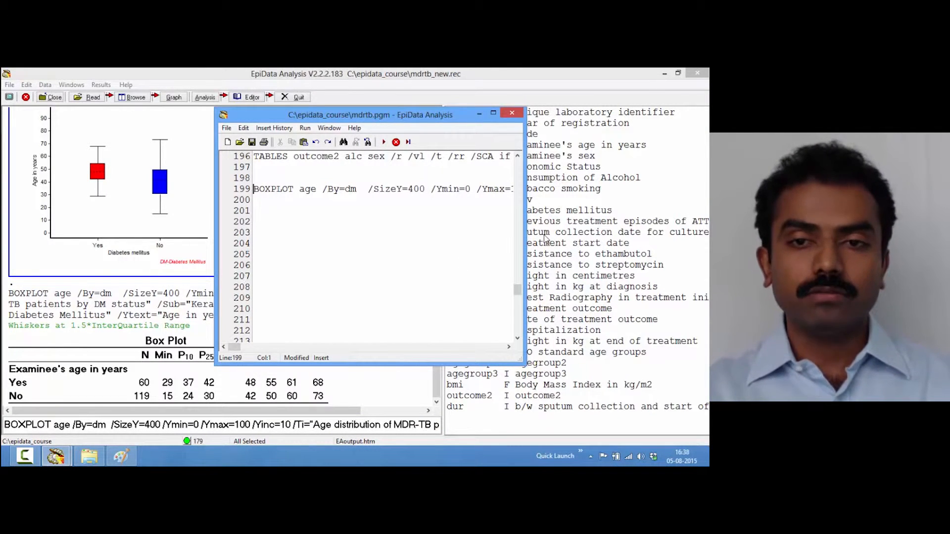
{"action": "left_click_drag", "start_coordinate": [525, 224], "coordinate": [605, 224]}
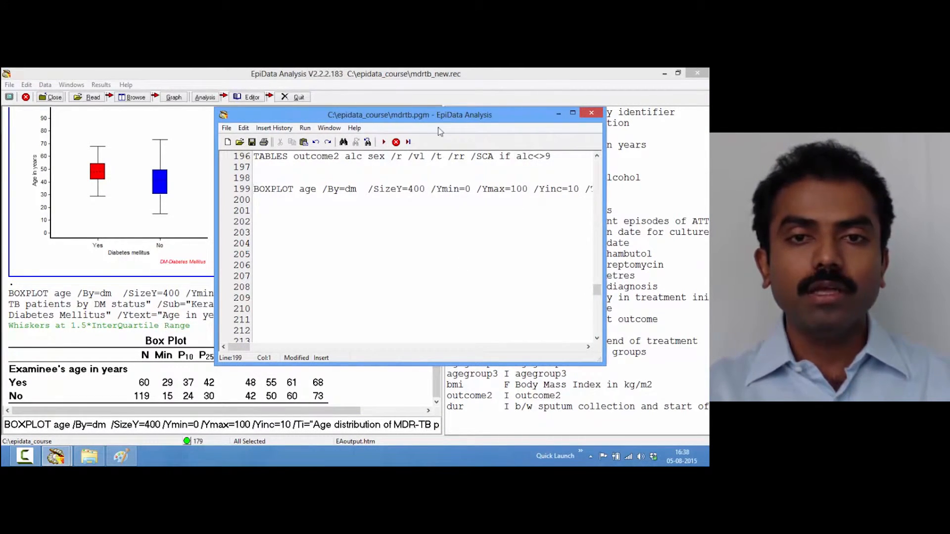
{"action": "left_click_drag", "start_coordinate": [424, 117], "coordinate": [381, 97]}
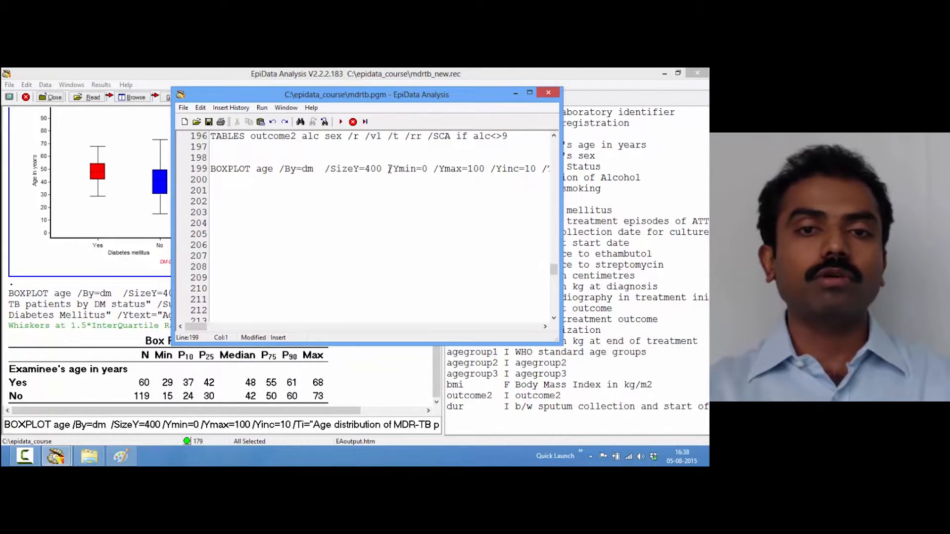
{"action": "left_click", "coordinate": [229, 76]}
{"action": "left_click", "coordinate": [169, 99]}
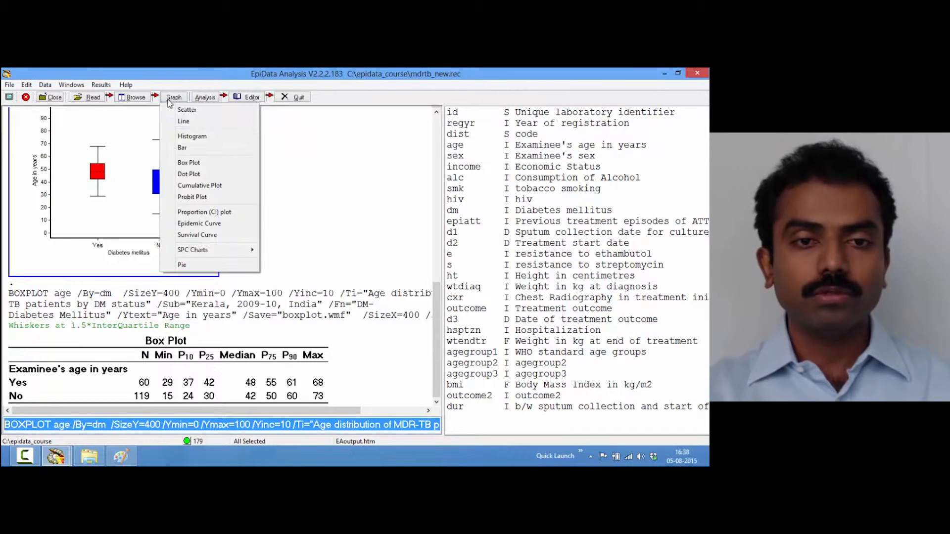
{"action": "left_click", "coordinate": [206, 163]}
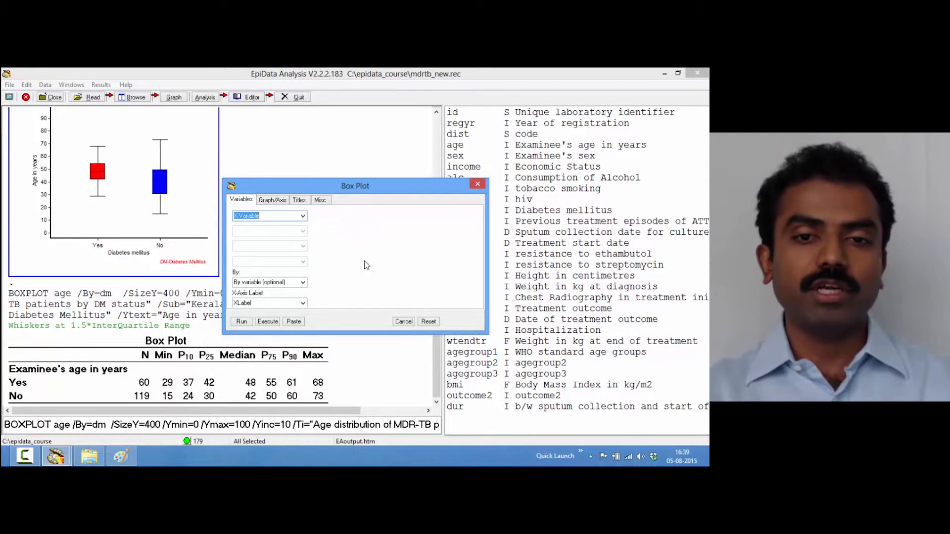
{"action": "left_click", "coordinate": [411, 325]}
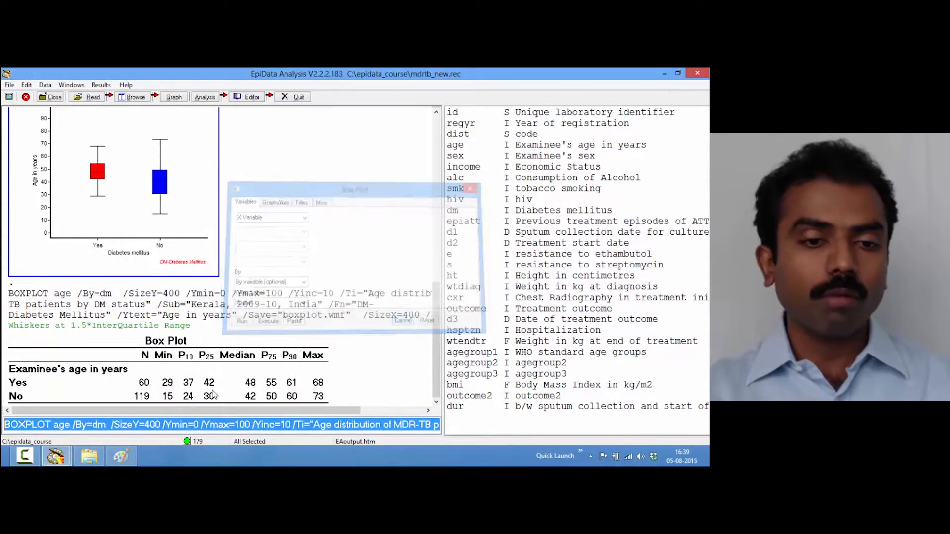
Return to the mdrtb.pgm editor and read through the full BOXPLOT command on line 199, from its start to the /Save option
{"action": "left_click", "coordinate": [56, 456]}
{"action": "left_click", "coordinate": [163, 423]}
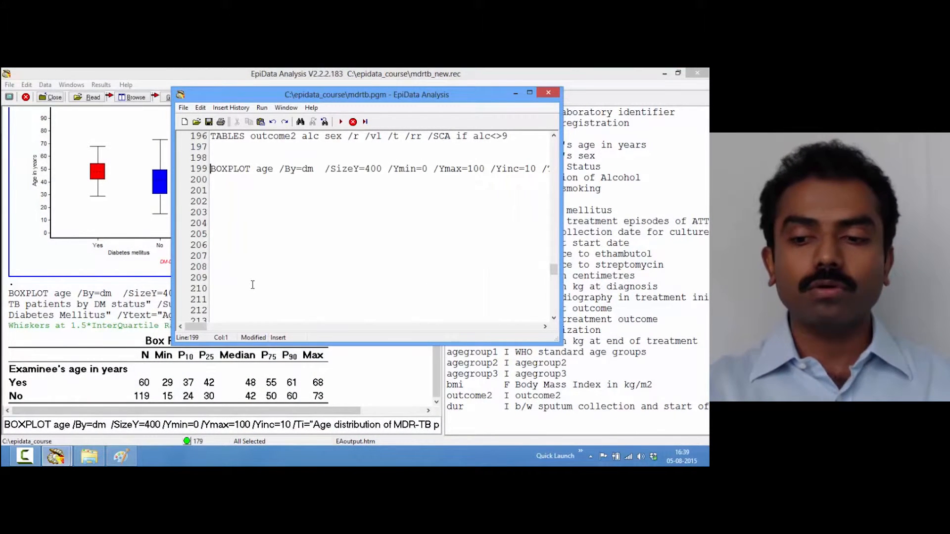
{"action": "key", "text": "ctrl+Right"}
{"action": "key", "text": "ctrl+Right"}
{"action": "key", "text": "ctrl+Right"}
{"action": "key", "text": "ctrl+Right"}
{"action": "key", "text": "ctrl+Right"}
{"action": "key", "text": "ctrl+Right"}
{"action": "key", "text": "ctrl+Right"}
{"action": "key", "text": "ctrl+Right"}
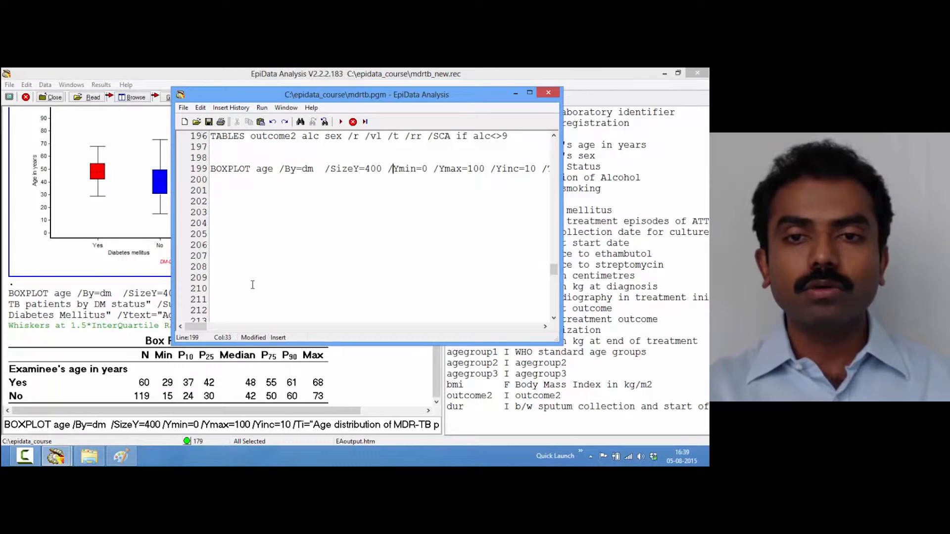
{"action": "key", "text": "Right"}
{"action": "key", "text": "Right"}
{"action": "key", "text": "Right"}
{"action": "key", "text": "Right"}
{"action": "key", "text": "Right"}
{"action": "key", "text": "Right"}
{"action": "key", "text": "Right"}
{"action": "key", "text": "Right"}
{"action": "key", "text": "Right"}
{"action": "key", "text": "Right"}
{"action": "key", "text": "Right"}
{"action": "key", "text": "Right"}
{"action": "key", "text": "Right"}
{"action": "key", "text": "Right"}
{"action": "key", "text": "Right"}
{"action": "key", "text": "Right"}
{"action": "key", "text": "Right"}
{"action": "key", "text": "Right"}
{"action": "key", "text": "Right"}
{"action": "key", "text": "Right"}
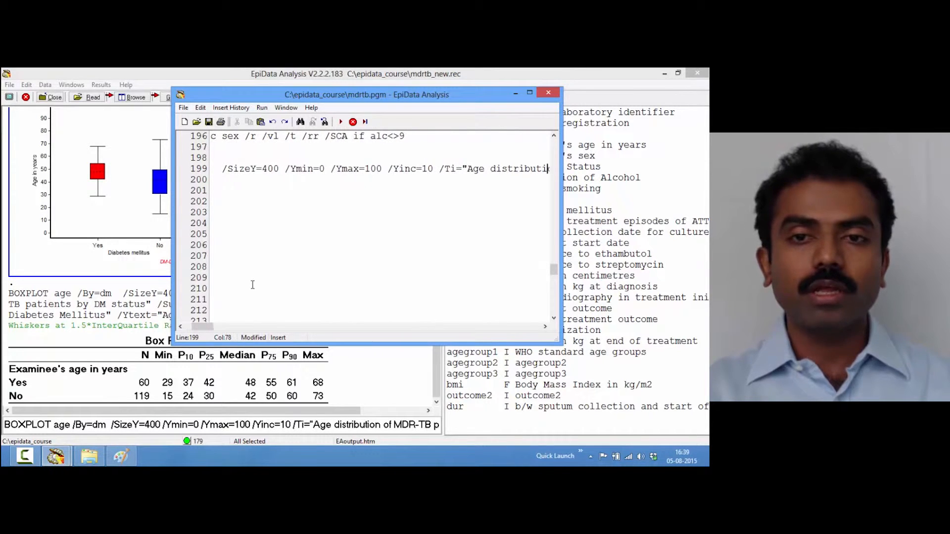
{"action": "key", "text": "Right"}
{"action": "key", "text": "Right"}
{"action": "key", "text": "Right"}
{"action": "key", "text": "Right"}
{"action": "key", "text": "Right"}
{"action": "key", "text": "Right"}
{"action": "key", "text": "Right"}
{"action": "key", "text": "Right"}
{"action": "key", "text": "Right"}
{"action": "key", "text": "Right"}
{"action": "key", "text": "Right"}
{"action": "key", "text": "Right"}
{"action": "key", "text": "Right"}
{"action": "key", "text": "Right"}
{"action": "key", "text": "Right"}
{"action": "key", "text": "Right"}
{"action": "key", "text": "Right"}
{"action": "key", "text": "Right"}
{"action": "key", "text": "Right"}
{"action": "key", "text": "Right"}
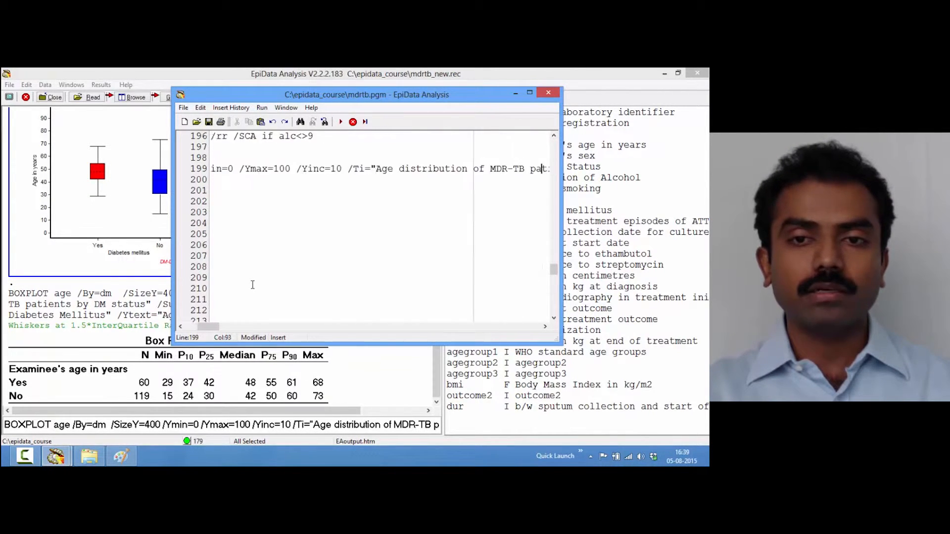
{"action": "key", "text": "Left"}
{"action": "key", "text": "Left"}
{"action": "key", "text": "Left"}
{"action": "key", "text": "Left"}
{"action": "key", "text": "Left"}
{"action": "key", "text": "Left"}
{"action": "key", "text": "Left"}
{"action": "key", "text": "Left"}
{"action": "key", "text": "Left"}
{"action": "key", "text": "Left"}
{"action": "key", "text": "Left"}
{"action": "key", "text": "Left"}
{"action": "key", "text": "Left"}
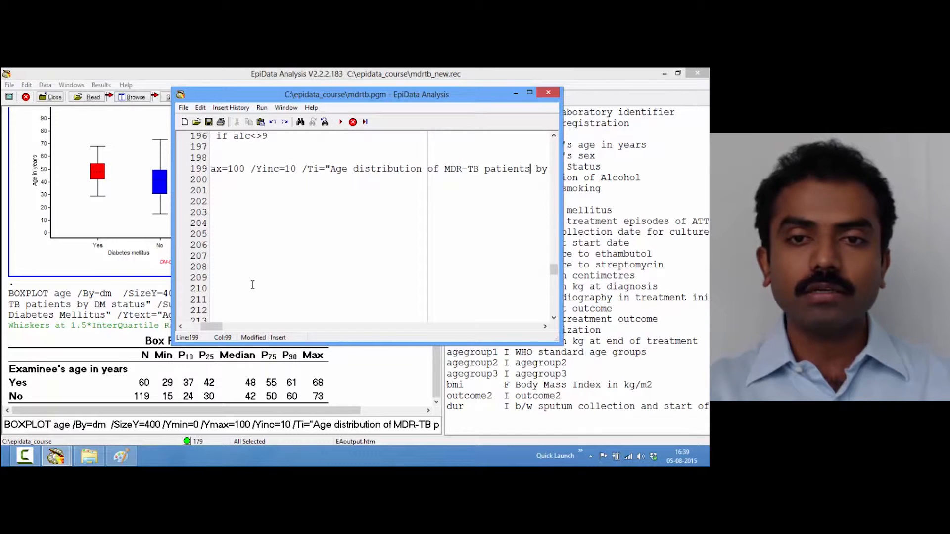
{"action": "key", "text": "Right"}
{"action": "key", "text": "Right"}
{"action": "key", "text": "Right"}
{"action": "key", "text": "Right"}
{"action": "key", "text": "Right"}
{"action": "key", "text": "Right"}
{"action": "key", "text": "Right"}
{"action": "key", "text": "Right"}
{"action": "key", "text": "Right"}
{"action": "key", "text": "Right"}
{"action": "key", "text": "Right"}
{"action": "key", "text": "Right"}
{"action": "key", "text": "Right"}
{"action": "key", "text": "Right"}
{"action": "key", "text": "Right"}
{"action": "key", "text": "Right"}
{"action": "key", "text": "Right"}
{"action": "key", "text": "Right"}
{"action": "key", "text": "Right"}
{"action": "key", "text": "Right"}
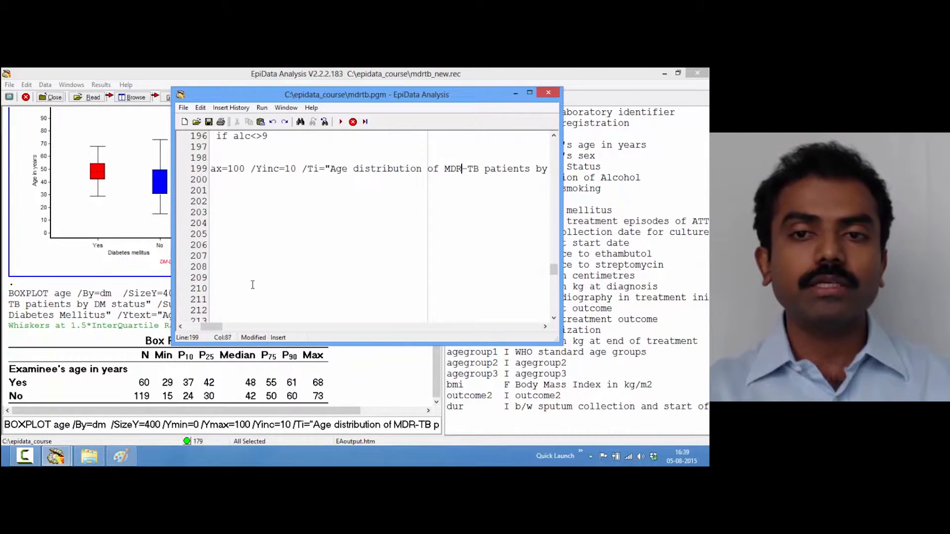
{"action": "key", "text": "Right"}
{"action": "key", "text": "Right"}
{"action": "key", "text": "Right"}
{"action": "key", "text": "Right"}
{"action": "key", "text": "Right"}
{"action": "key", "text": "Right"}
{"action": "key", "text": "Right"}
{"action": "key", "text": "Right"}
{"action": "key", "text": "Right"}
{"action": "key", "text": "Right"}
{"action": "key", "text": "Right"}
{"action": "key", "text": "Right"}
{"action": "key", "text": "Right"}
{"action": "key", "text": "Right"}
{"action": "key", "text": "Right"}
{"action": "key", "text": "Right"}
{"action": "key", "text": "Right"}
{"action": "key", "text": "Right"}
{"action": "key", "text": "Right"}
{"action": "key", "text": "Right"}
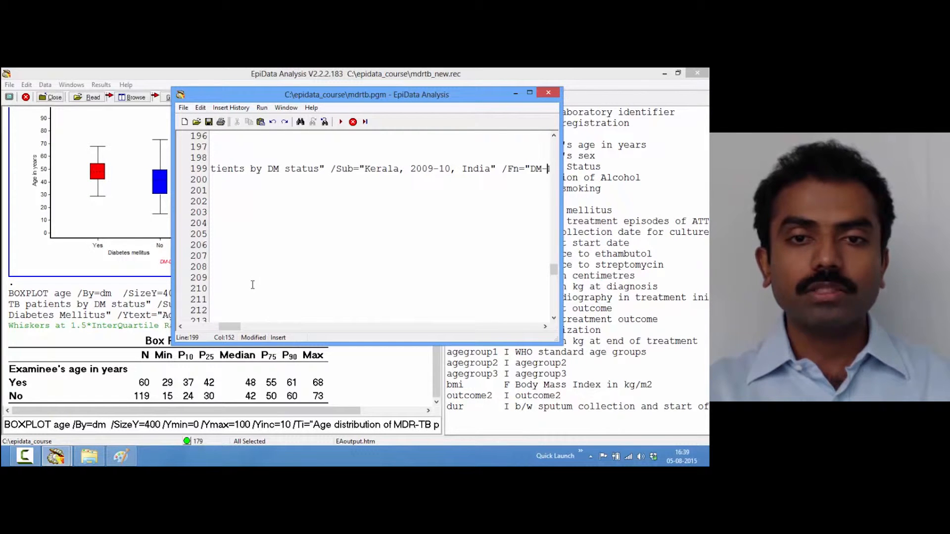
{"action": "key", "text": "Right"}
{"action": "key", "text": "Right"}
{"action": "key", "text": "Right"}
{"action": "key", "text": "Right"}
{"action": "key", "text": "Right"}
{"action": "key", "text": "Right"}
{"action": "key", "text": "Right"}
{"action": "key", "text": "Right"}
{"action": "key", "text": "Right"}
{"action": "key", "text": "Right"}
{"action": "key", "text": "Right"}
{"action": "key", "text": "Right"}
{"action": "key", "text": "Right"}
{"action": "key", "text": "Right"}
{"action": "key", "text": "Right"}
{"action": "key", "text": "Right"}
{"action": "key", "text": "Right"}
{"action": "key", "text": "Right"}
{"action": "key", "text": "Right"}
{"action": "key", "text": "Right"}
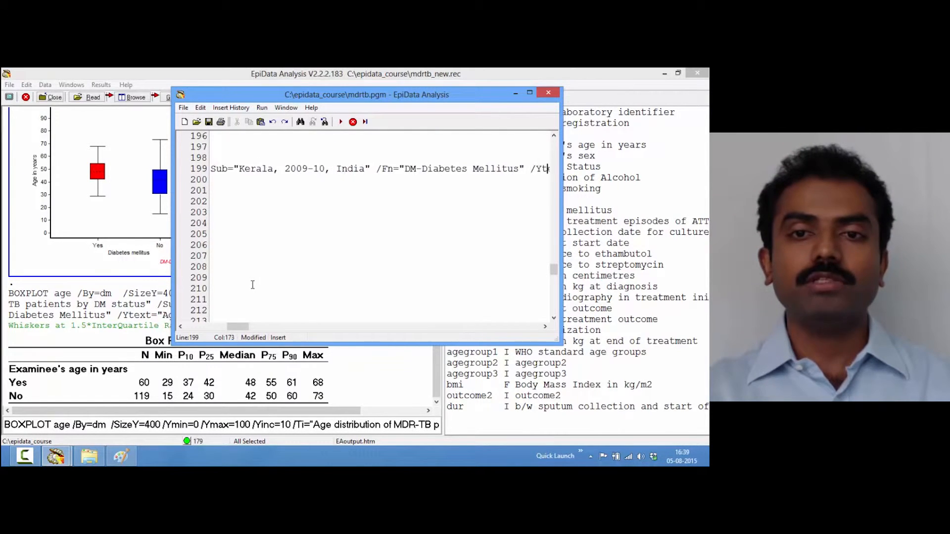
{"action": "key", "text": "Right"}
{"action": "key", "text": "Right"}
{"action": "key", "text": "Right"}
{"action": "key", "text": "Right"}
{"action": "key", "text": "Right"}
{"action": "key", "text": "Right"}
{"action": "key", "text": "Right"}
{"action": "key", "text": "Right"}
{"action": "key", "text": "Right"}
{"action": "key", "text": "Right"}
{"action": "key", "text": "Right"}
{"action": "key", "text": "Right"}
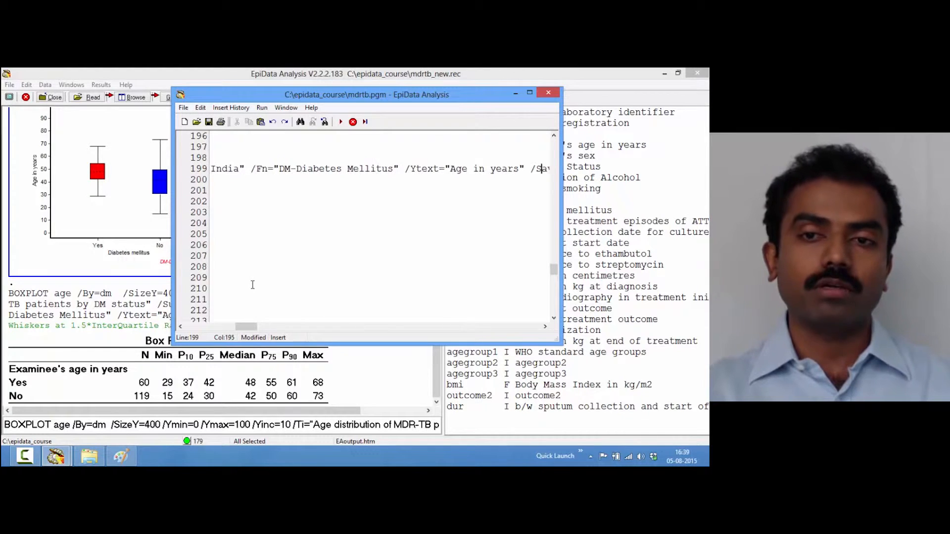
{"action": "key", "text": "Right"}
{"action": "key", "text": "Right"}
{"action": "key", "text": "Right"}
{"action": "key", "text": "Home"}
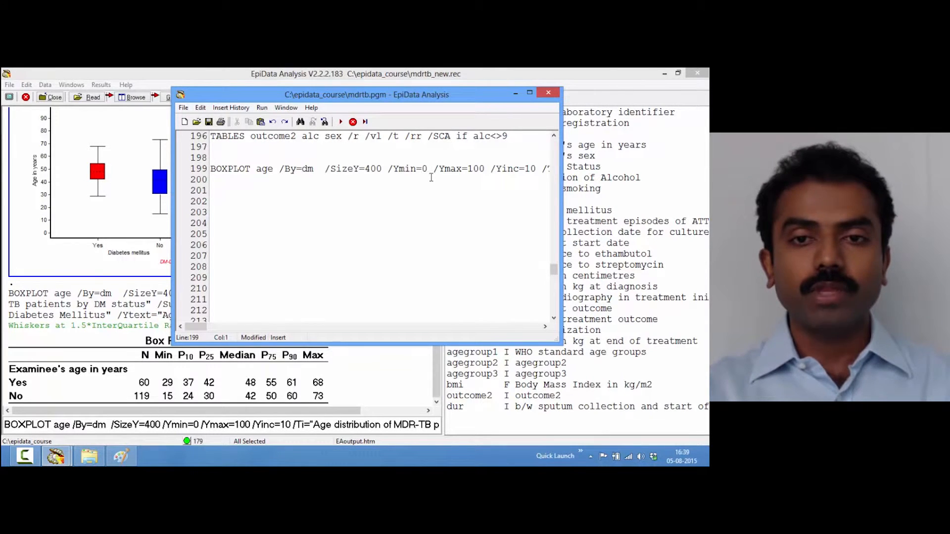
Split the BOXPLOT command onto new lines after /SizeY=400 and after /Yinc=10, ending each broken line with a \ continuation character
{"action": "left_click", "coordinate": [388, 169]}
{"action": "type", "text": "\\"}
{"action": "key", "text": "Return"}
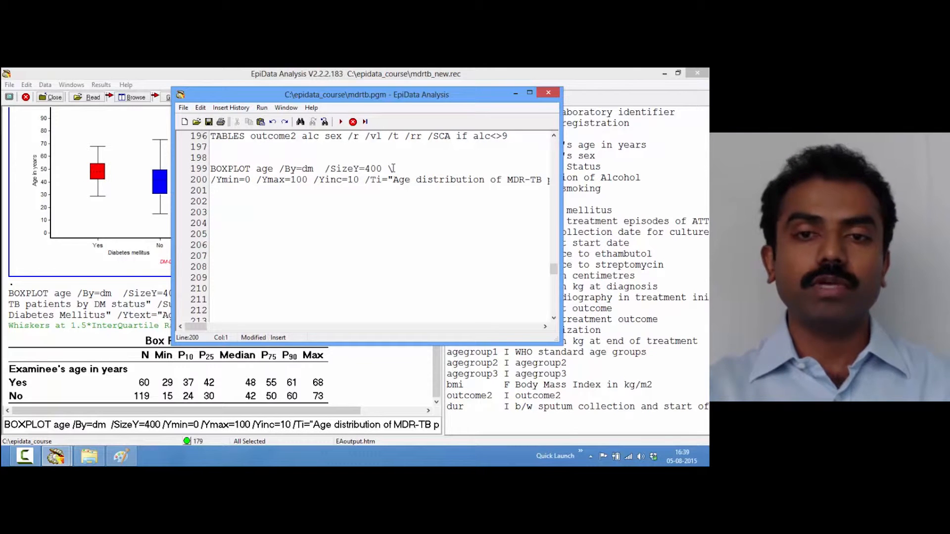
{"action": "left_click", "coordinate": [367, 179]}
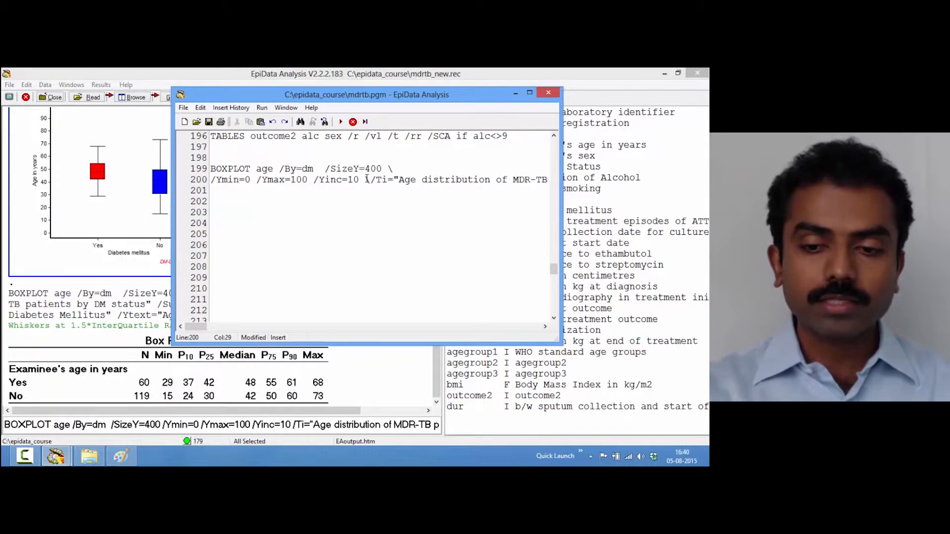
{"action": "key", "text": "Return"}
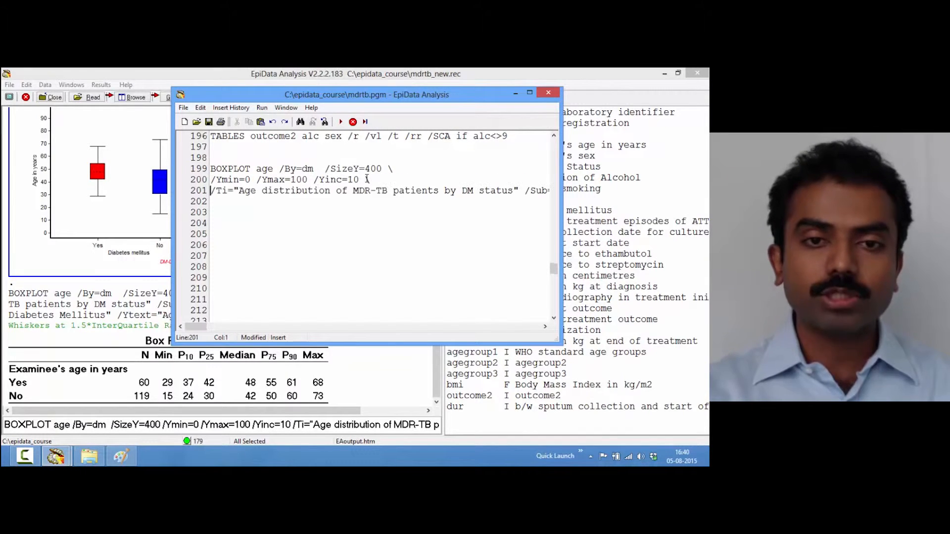
Break the BOXPLOT command after the /Ti title and after the /Fn footnote, adding a \ continuation character at each break
{"action": "left_click", "coordinate": [525, 192]}
{"action": "type", "text": "\\"}
{"action": "key", "text": "Return"}
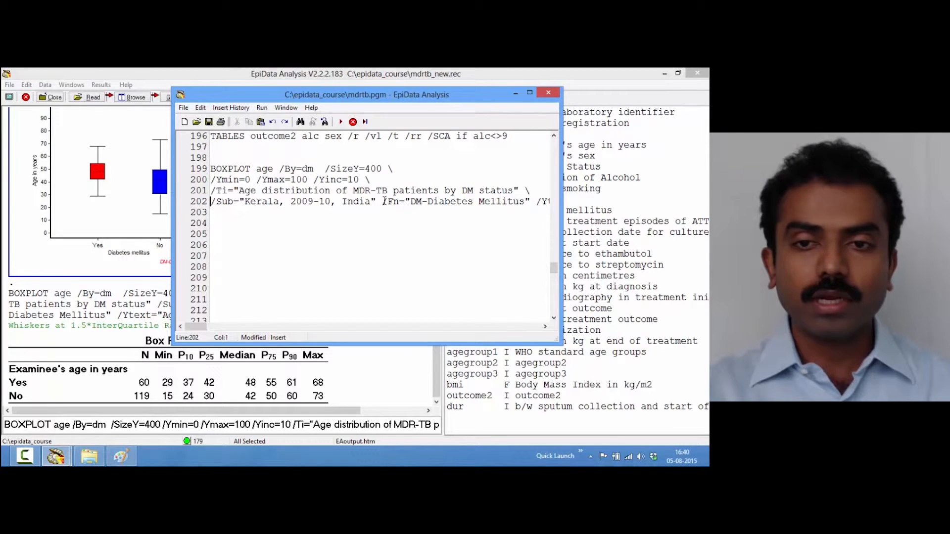
{"action": "left_click", "coordinate": [537, 201]}
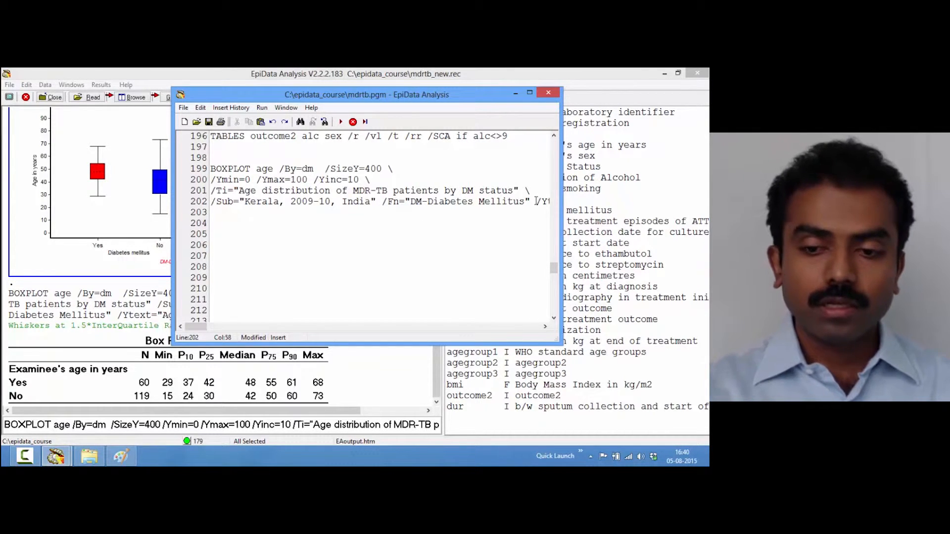
{"action": "type", "text": "\\"}
{"action": "key", "text": "Return"}
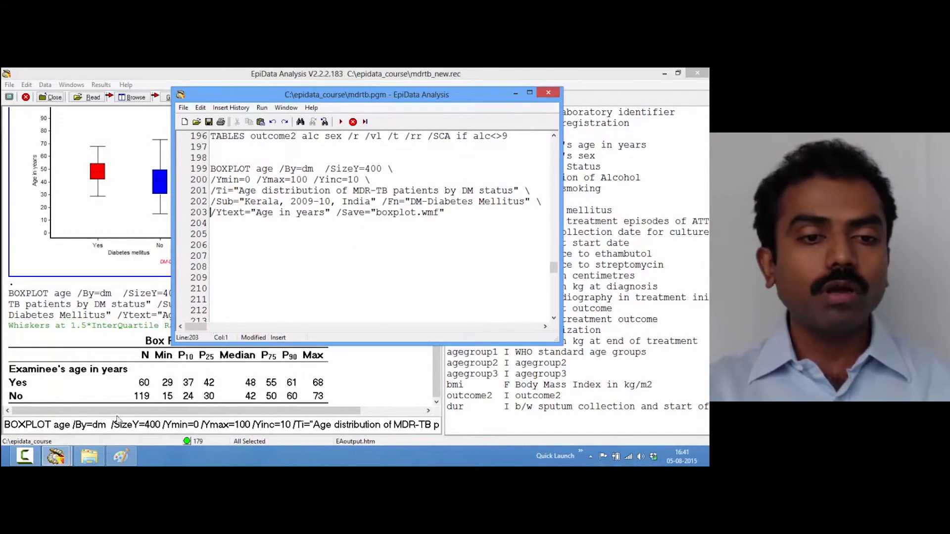
Replace the recalled text on the main window's command line with boxplot and open the help on that command
{"action": "left_click", "coordinate": [99, 425]}
{"action": "key", "text": "Escape"}
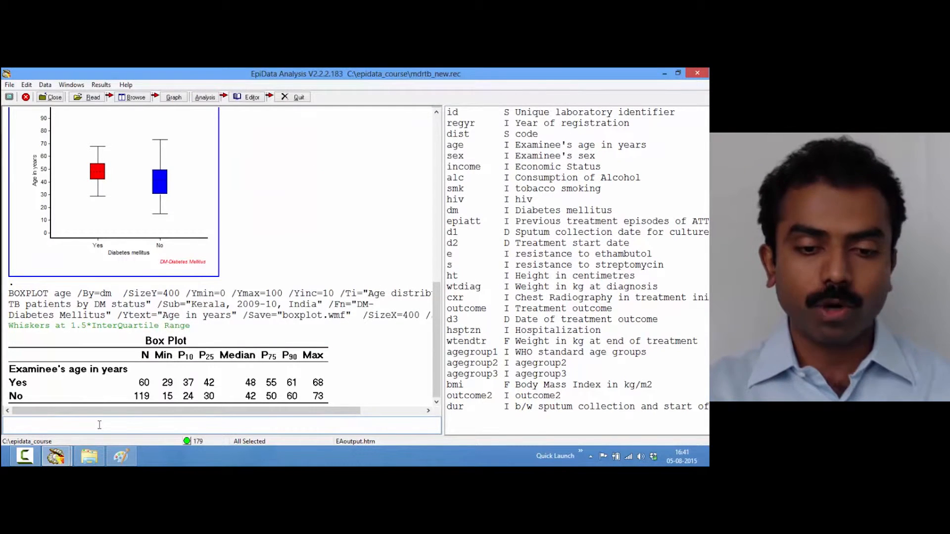
{"action": "type", "text": "boxplot"}
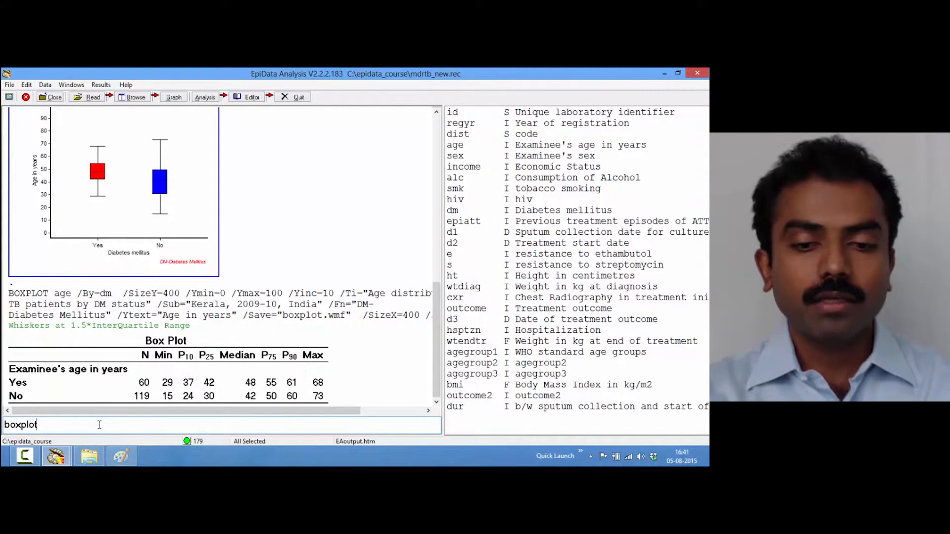
{"action": "key", "text": "F12"}
{"action": "key", "text": "F1"}
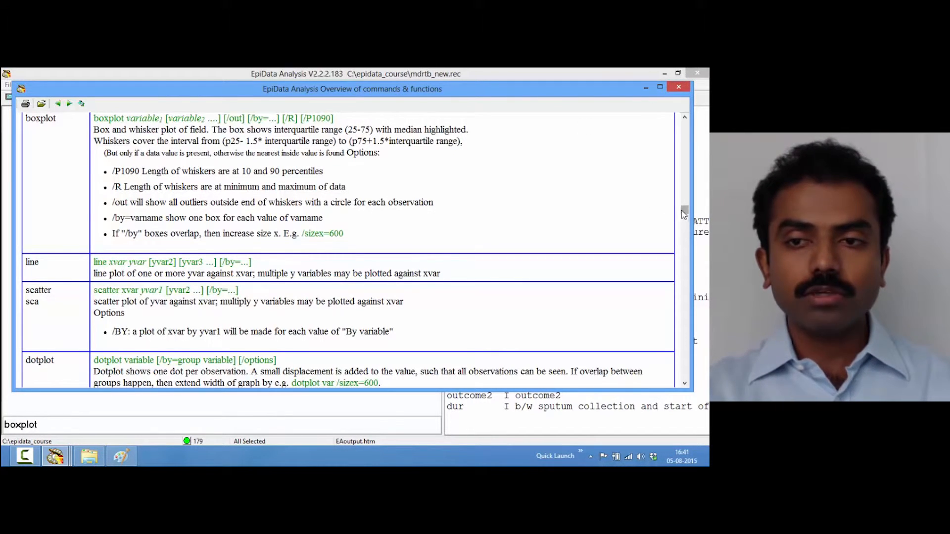
Examine the common graph options in the command help, including the saving, title, colour and symbol settings
{"action": "left_click_drag", "start_coordinate": [685, 214], "coordinate": [684, 227]}
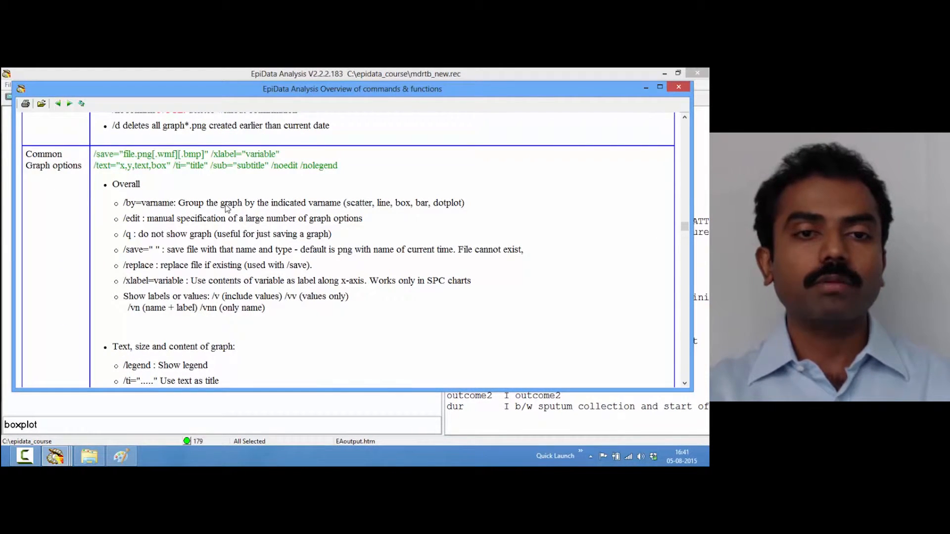
{"action": "scroll", "coordinate": [226, 208], "scroll_direction": "down", "scroll_amount": 5}
{"action": "scroll", "coordinate": [226, 208], "scroll_direction": "down", "scroll_amount": 15}
{"action": "scroll", "coordinate": [226, 205], "scroll_direction": "down", "scroll_amount": 8}
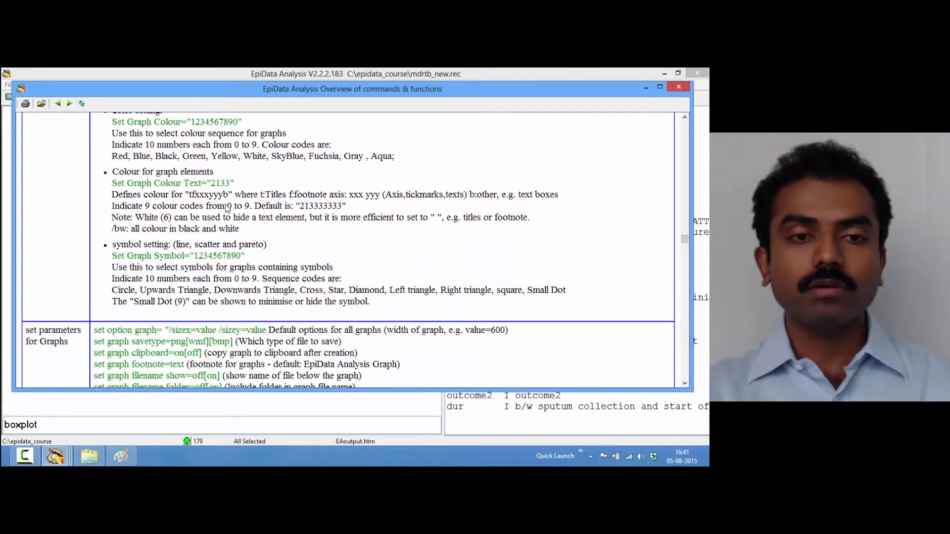
Review the overall section of the common graph options in the help, including /save and /replace, and close the help
{"action": "scroll", "coordinate": [227, 206], "scroll_direction": "up", "scroll_amount": 4}
{"action": "scroll", "coordinate": [226, 208], "scroll_direction": "up", "scroll_amount": 15}
{"action": "scroll", "coordinate": [225, 208], "scroll_direction": "up", "scroll_amount": 7}
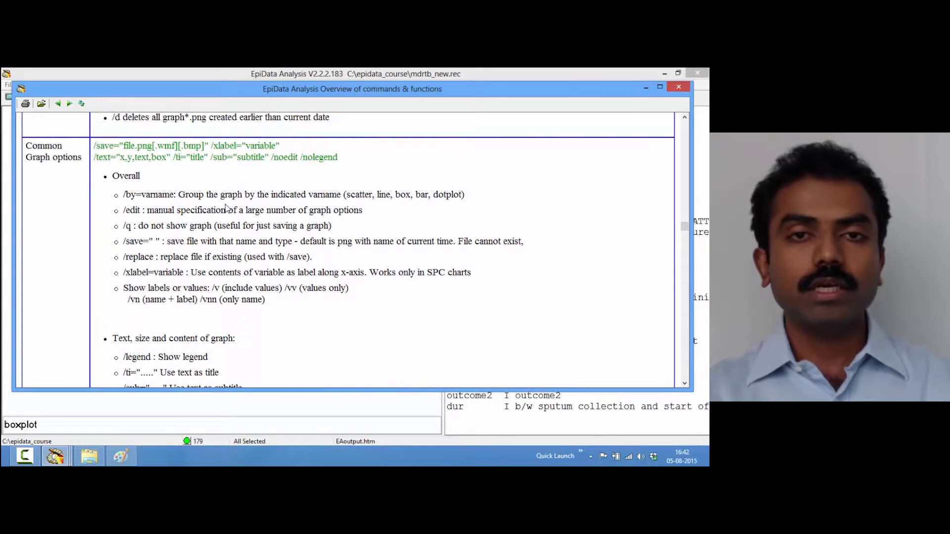
{"action": "left_click", "coordinate": [678, 87]}
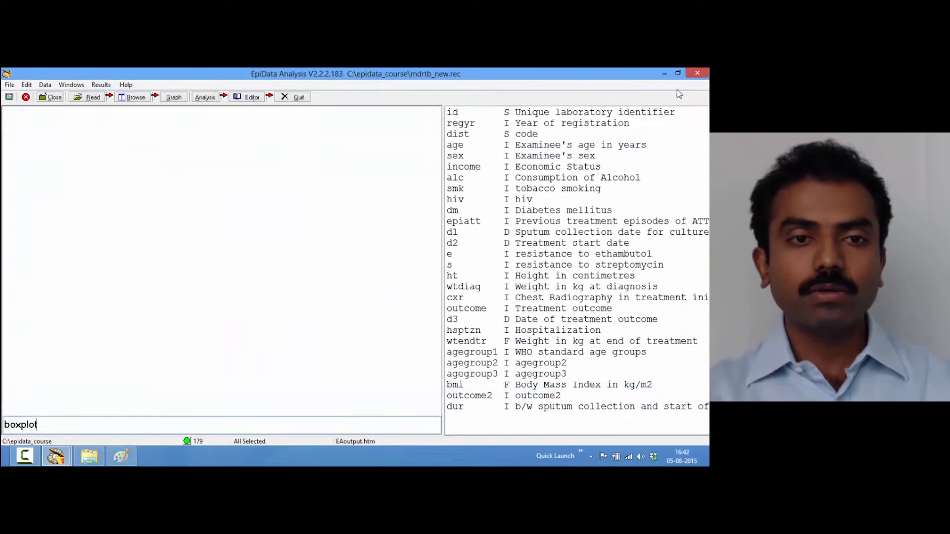
Add the option /p1090 after /By=dm in the BOXPLOT command of mdrtb.pgm and run the whole command
{"action": "key", "text": "alt+Tab"}
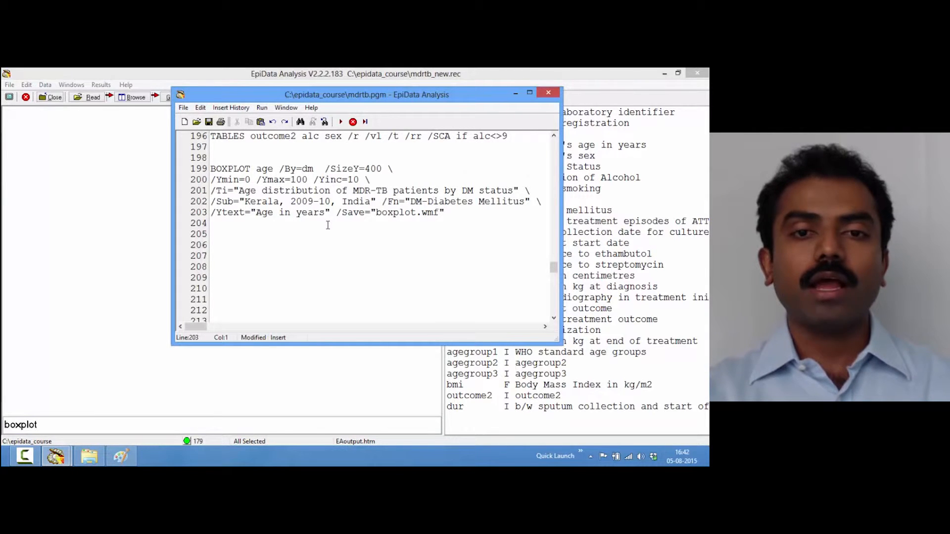
{"action": "left_click", "coordinate": [320, 168]}
{"action": "type", "text": "/"}
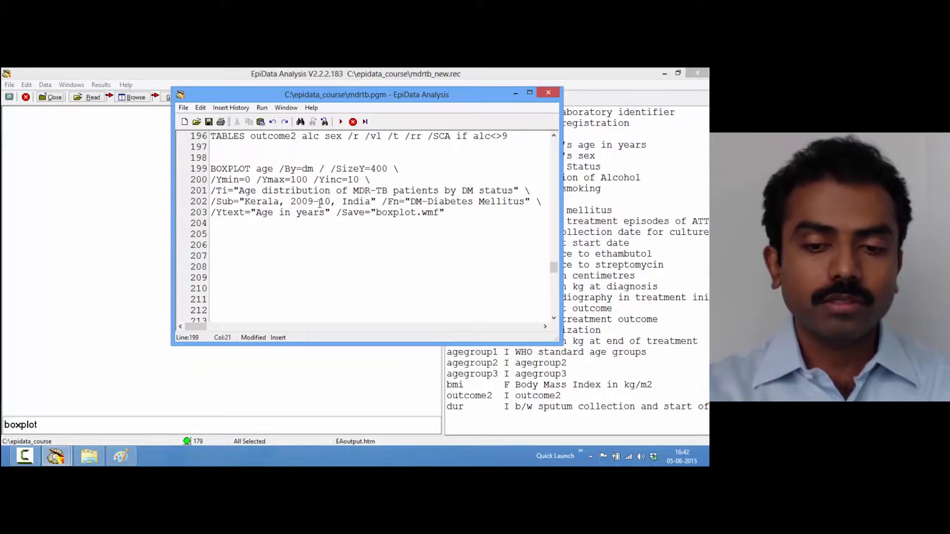
{"action": "type", "text": "p1090"}
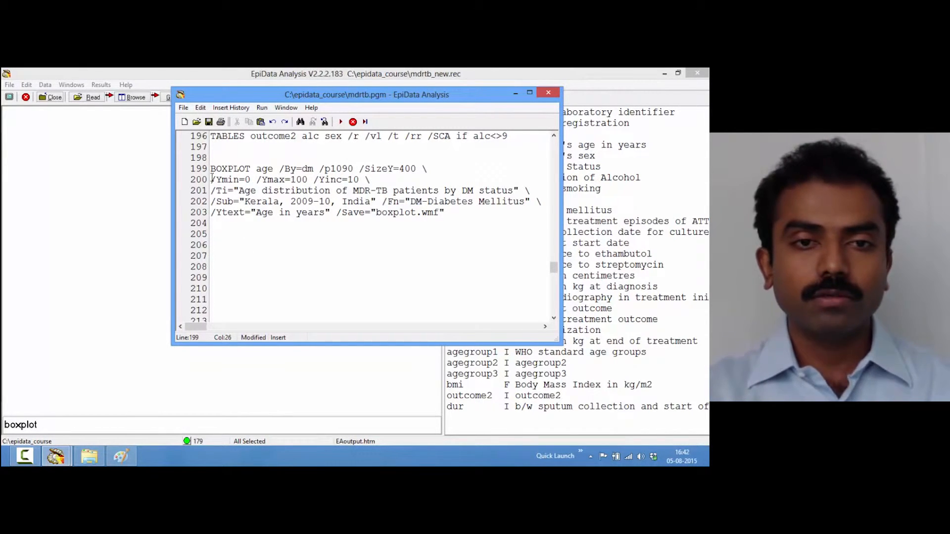
{"action": "left_click_drag", "start_coordinate": [212, 169], "coordinate": [438, 223]}
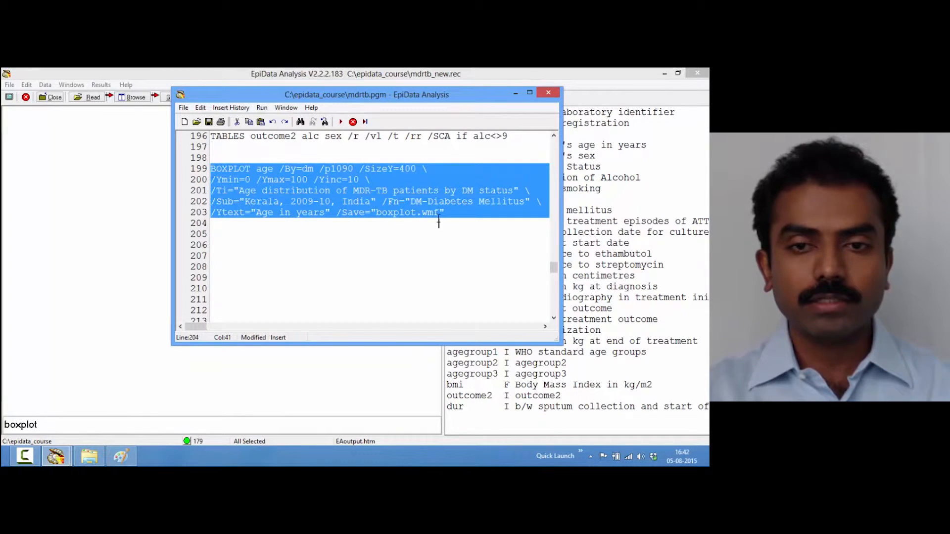
{"action": "key", "text": "F9"}
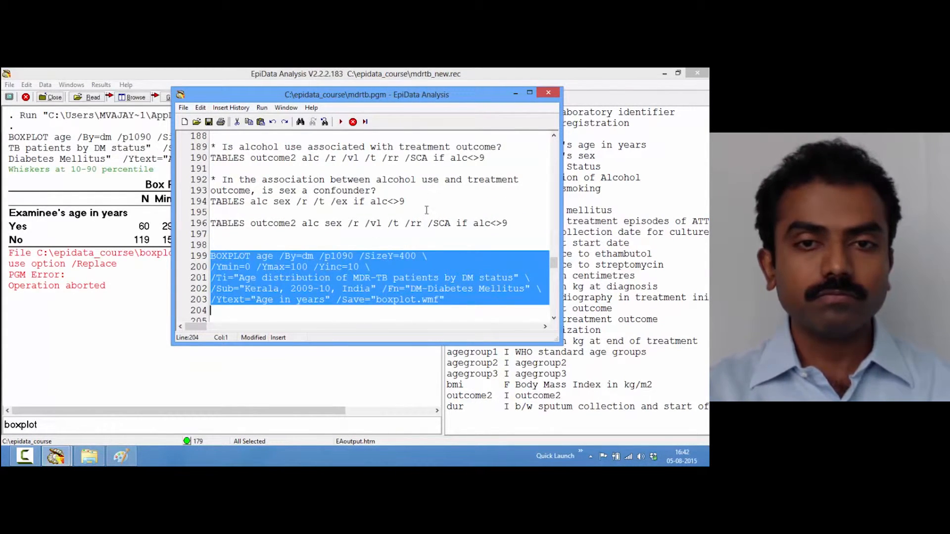
Append /replace after /Save="boxplot.wmf" in the BOXPLOT command, saving the program file, and rerun the command
{"action": "left_click_drag", "start_coordinate": [387, 99], "coordinate": [543, 104]}
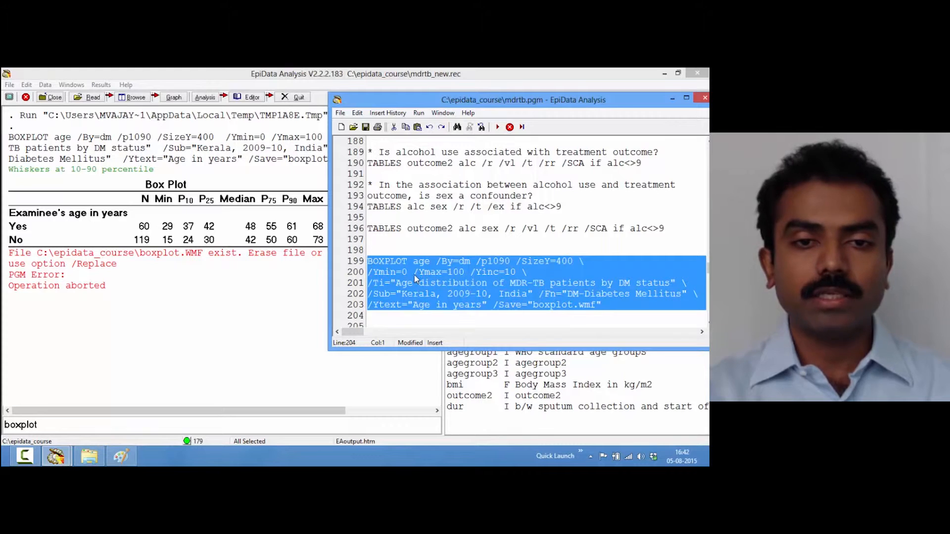
{"action": "left_click", "coordinate": [604, 304]}
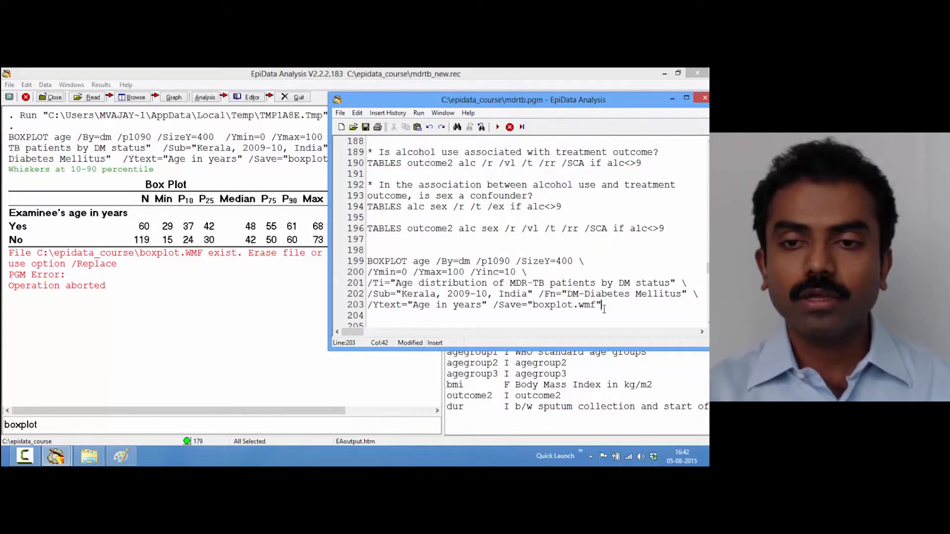
{"action": "type", "text": "/replace"}
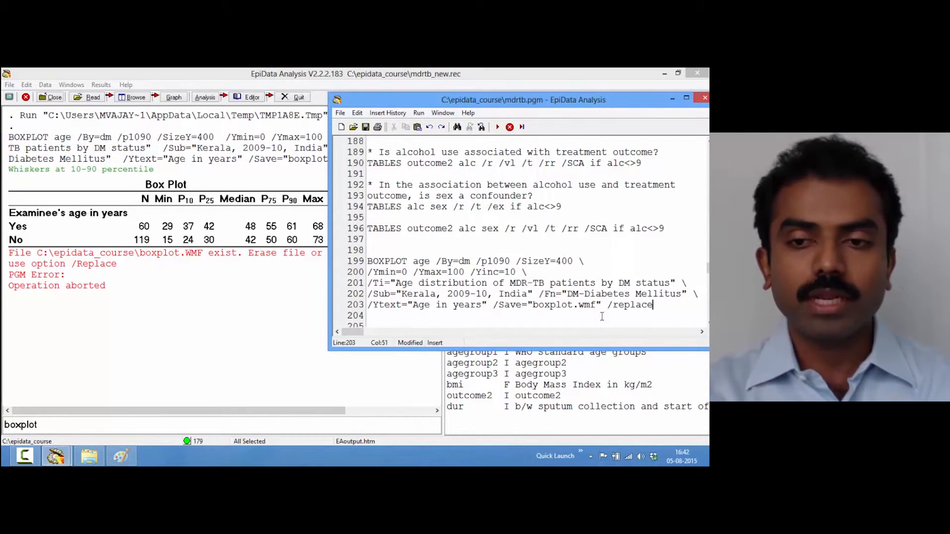
{"action": "key", "text": "ctrl+s"}
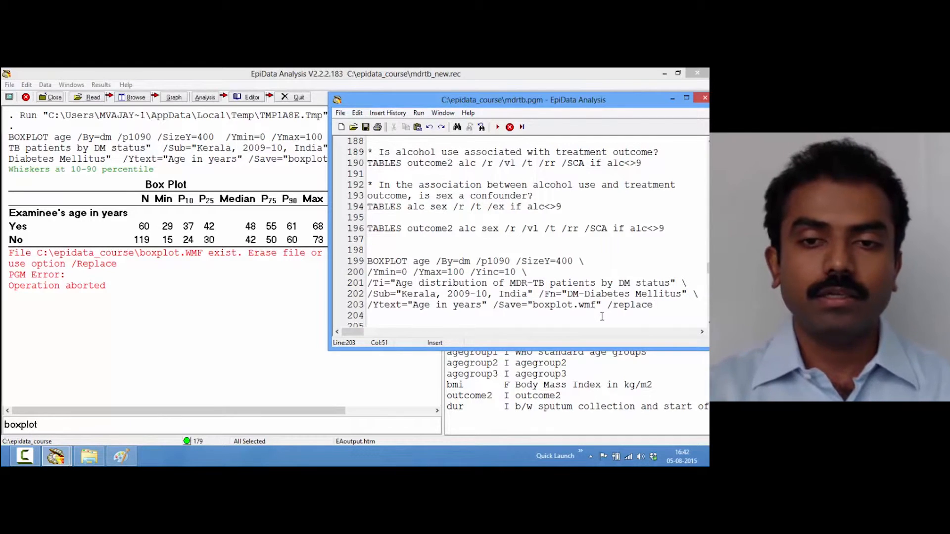
{"action": "left_click_drag", "start_coordinate": [655, 305], "coordinate": [368, 261]}
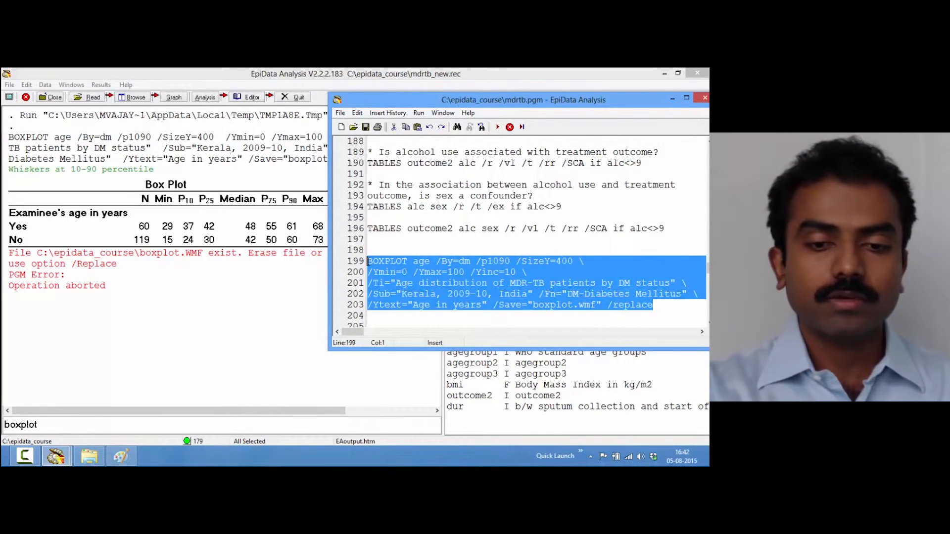
{"action": "key", "text": "ctrl+e"}
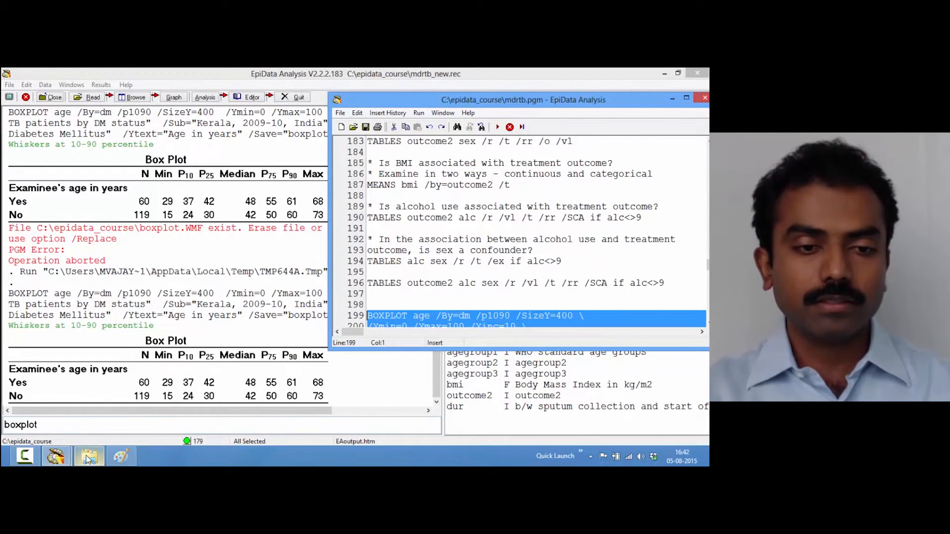
Close the old boxplot.WMF in Paint without saving, and view the regenerated file from the epidata_course folder
{"action": "left_click", "coordinate": [87, 457]}
{"action": "right_click", "coordinate": [118, 451]}
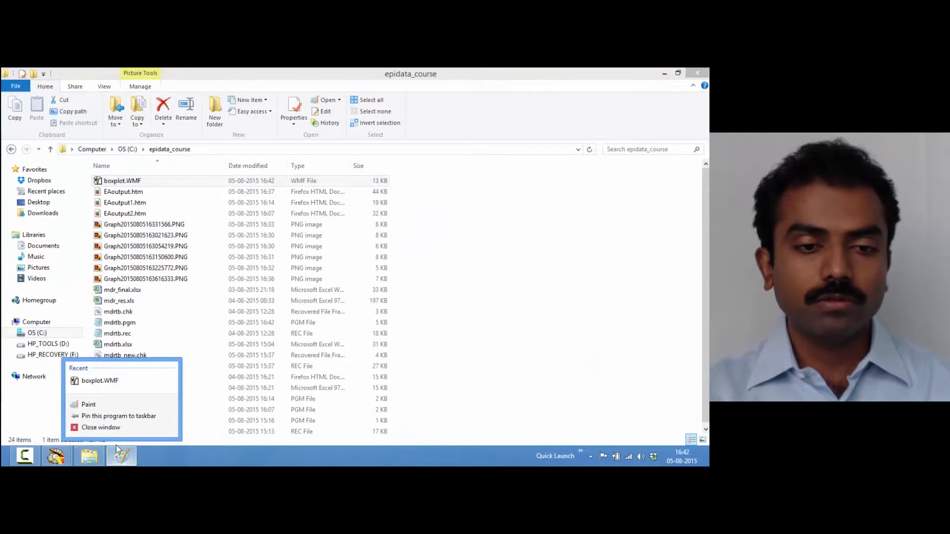
{"action": "left_click", "coordinate": [109, 429]}
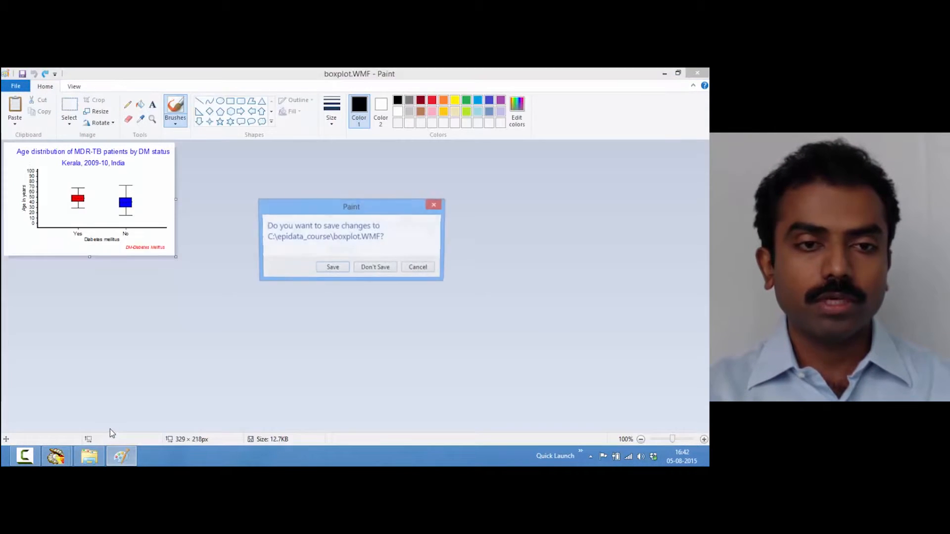
{"action": "left_click", "coordinate": [385, 272]}
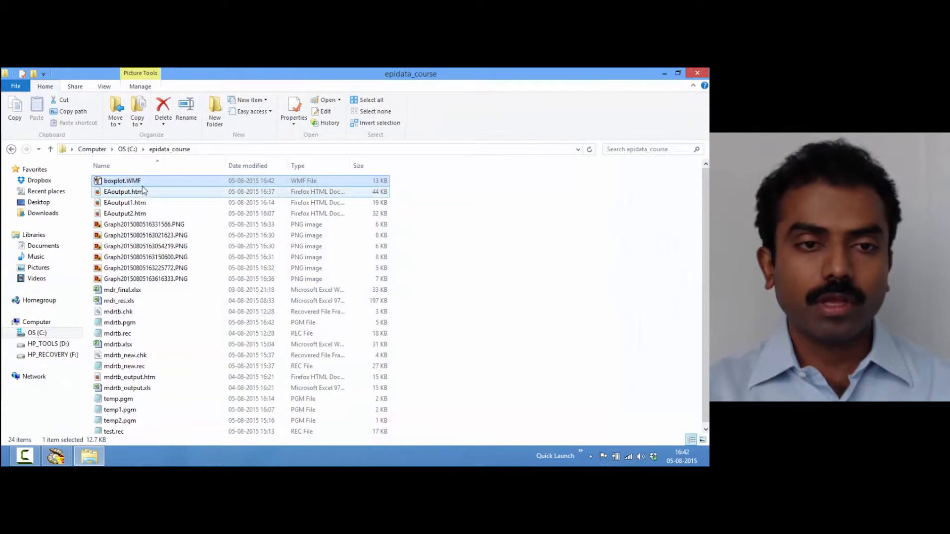
{"action": "double_click", "coordinate": [141, 181]}
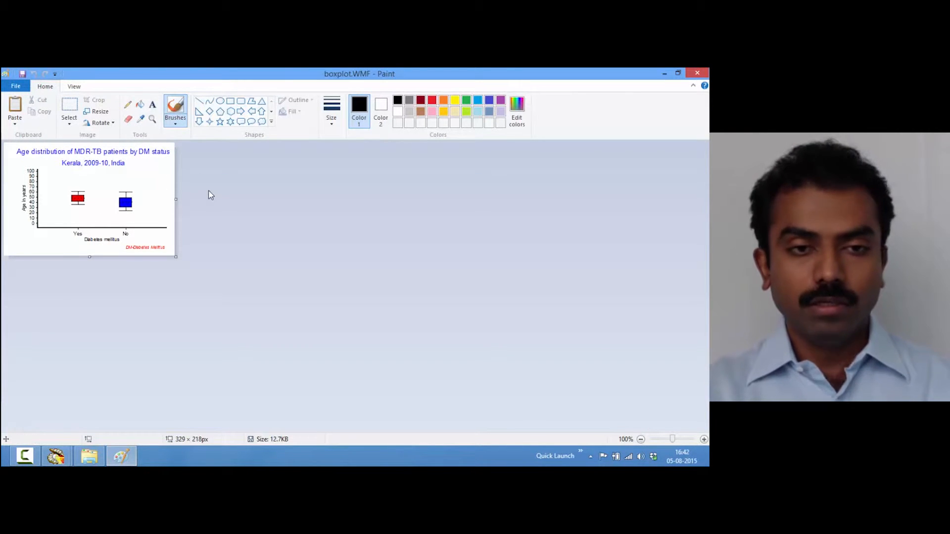
{"action": "left_click", "coordinate": [697, 73]}
Switch back to EpiData Analysis and add the options /out and /bw after /p1090 in the BOXPLOT command
{"action": "left_click", "coordinate": [56, 456]}
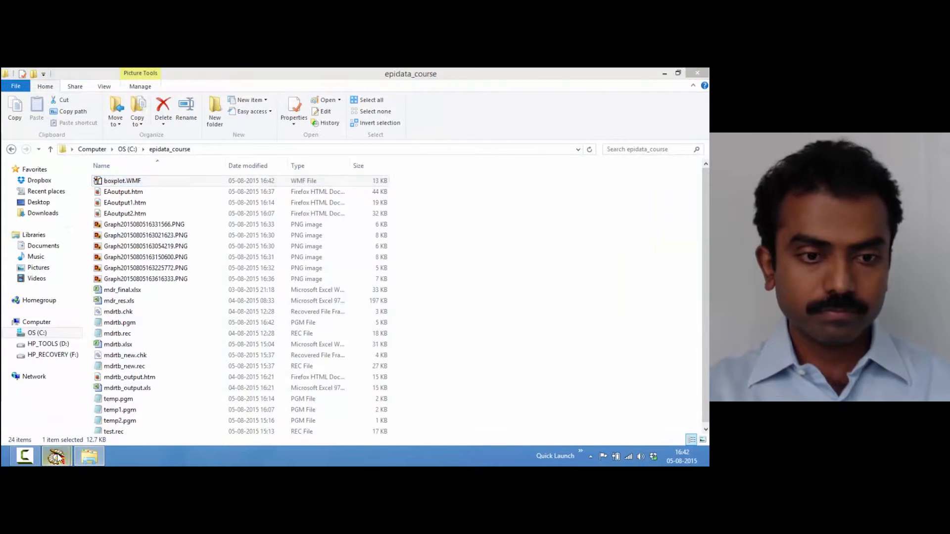
{"action": "left_click", "coordinate": [167, 412]}
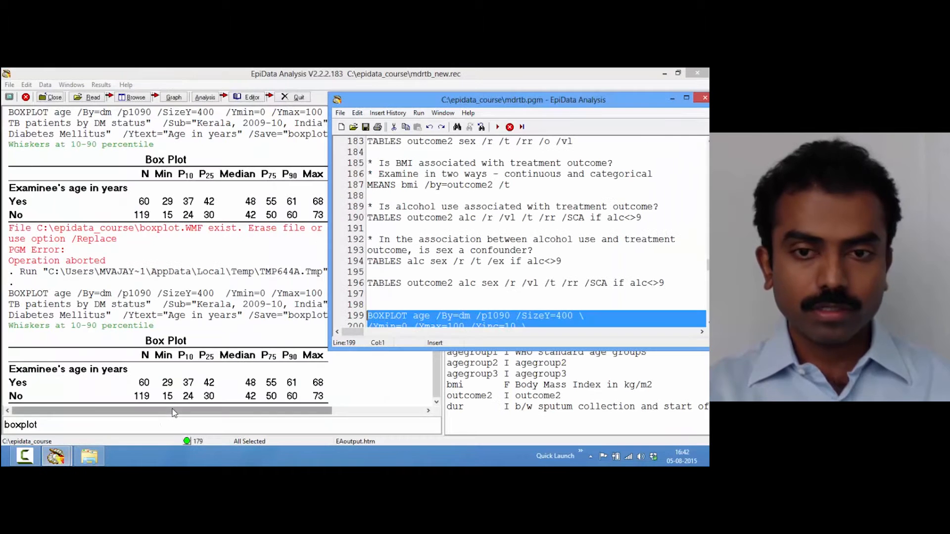
{"action": "left_click", "coordinate": [411, 317]}
{"action": "key", "text": "Down"}
{"action": "key", "text": "Down"}
{"action": "key", "text": "Down"}
{"action": "key", "text": "Down"}
{"action": "key", "text": "Down"}
{"action": "key", "text": "Down"}
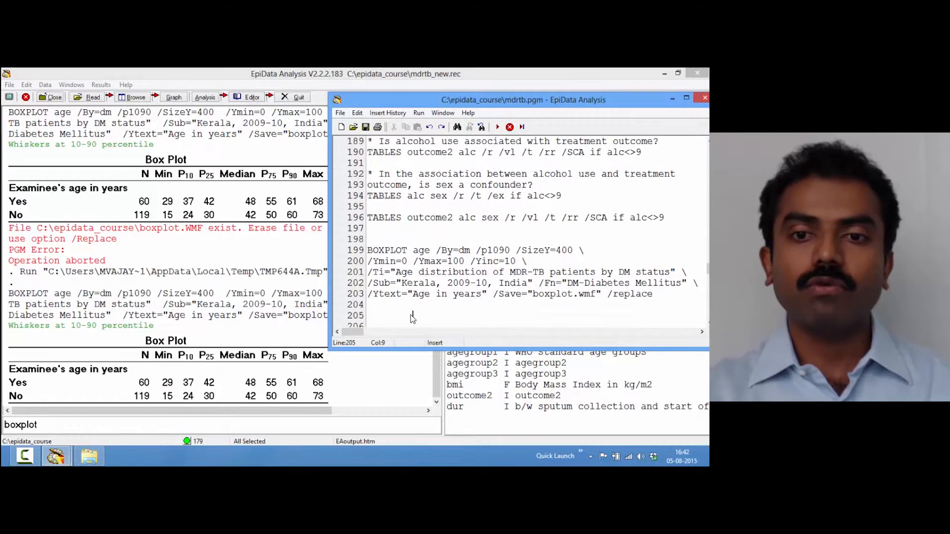
{"action": "left_click", "coordinate": [511, 250]}
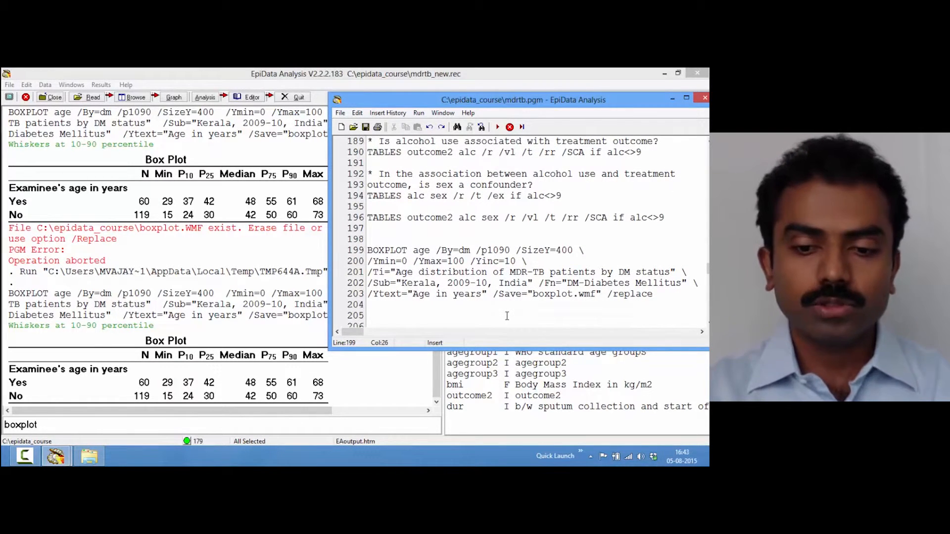
{"action": "type", "text": "/out"}
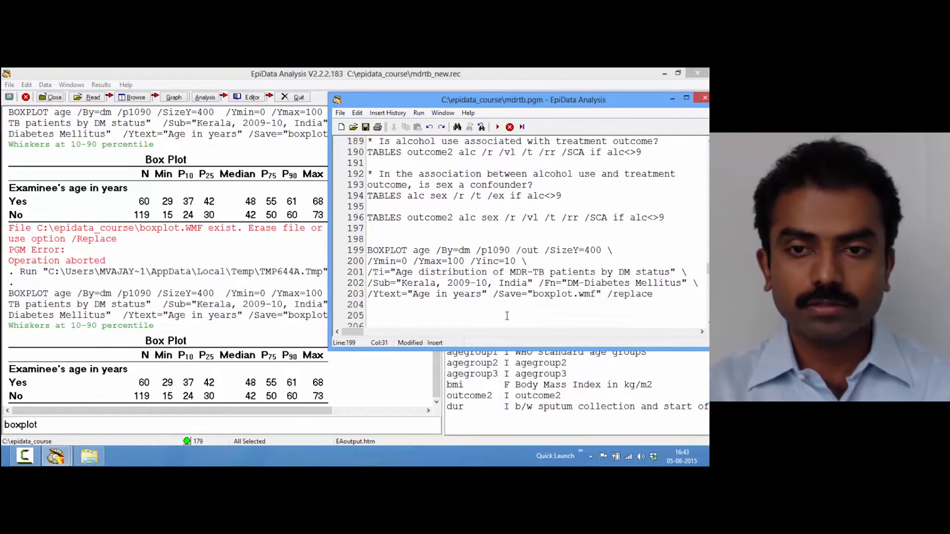
{"action": "type", "text": " /bw /"}
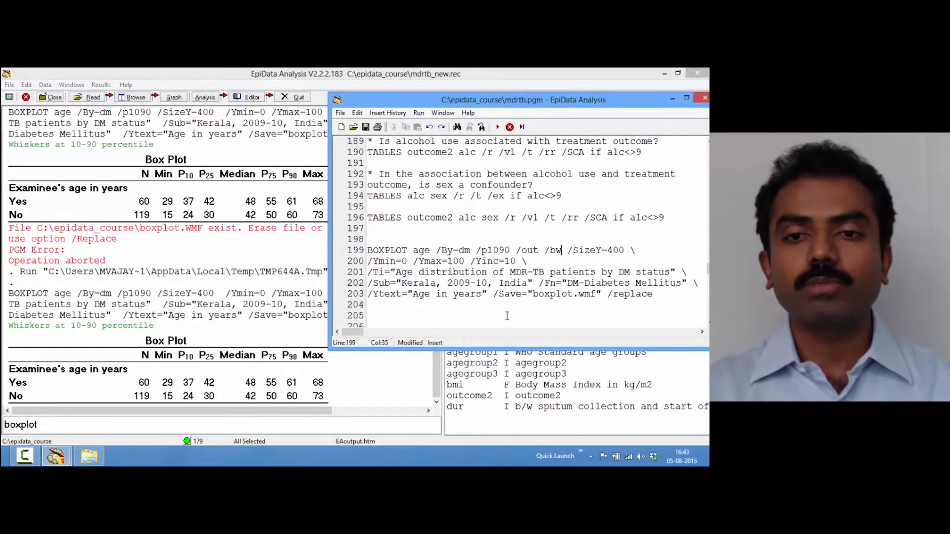
Run the complete BOXPLOT command containing the /out and /bw options from the program file
{"action": "key", "text": "shift+Down"}
{"action": "key", "text": "shift+Down"}
{"action": "key", "text": "shift+Down"}
{"action": "key", "text": "shift+Down"}
{"action": "key", "text": "shift+Down"}
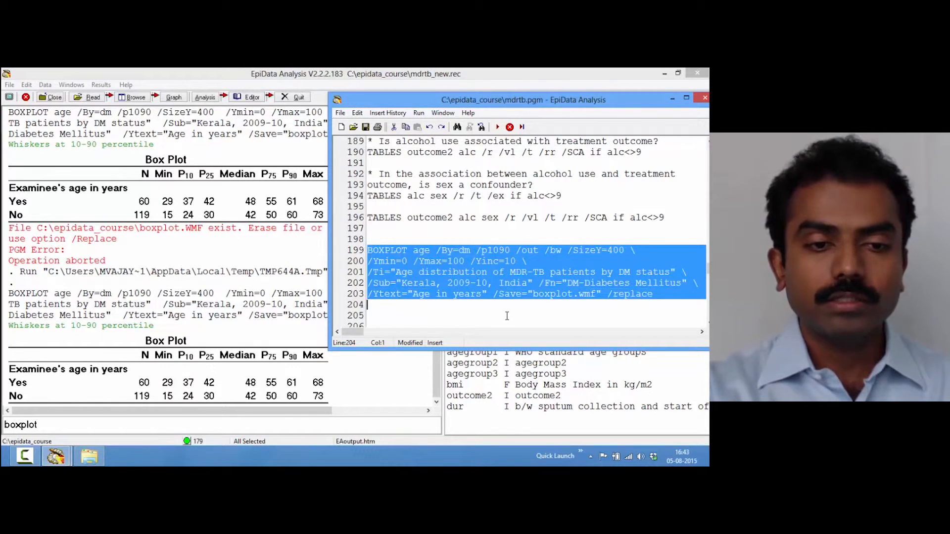
{"action": "key", "text": "F9"}
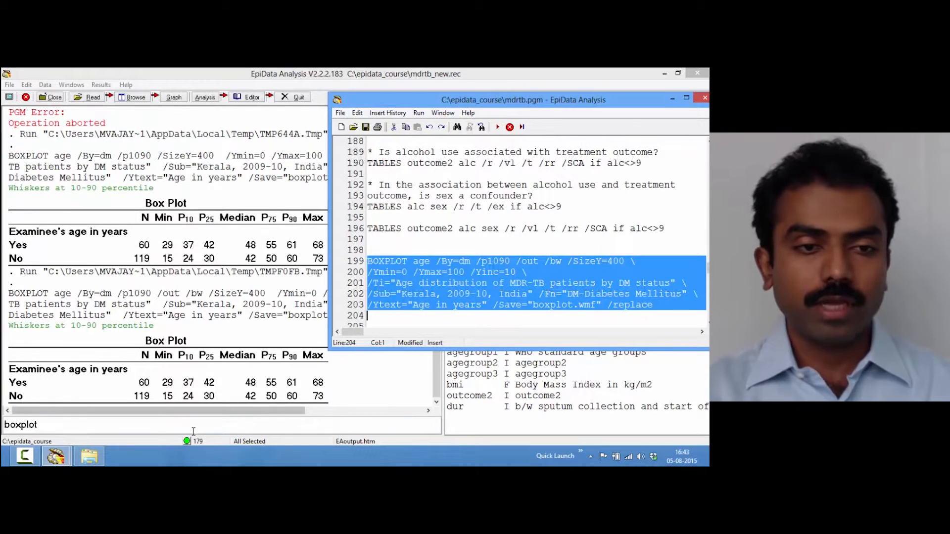
Open boxplot.WMF from the epidata_course folder in Paint to check the outliers and black-and-white colouring, and close it
{"action": "left_click", "coordinate": [89, 456]}
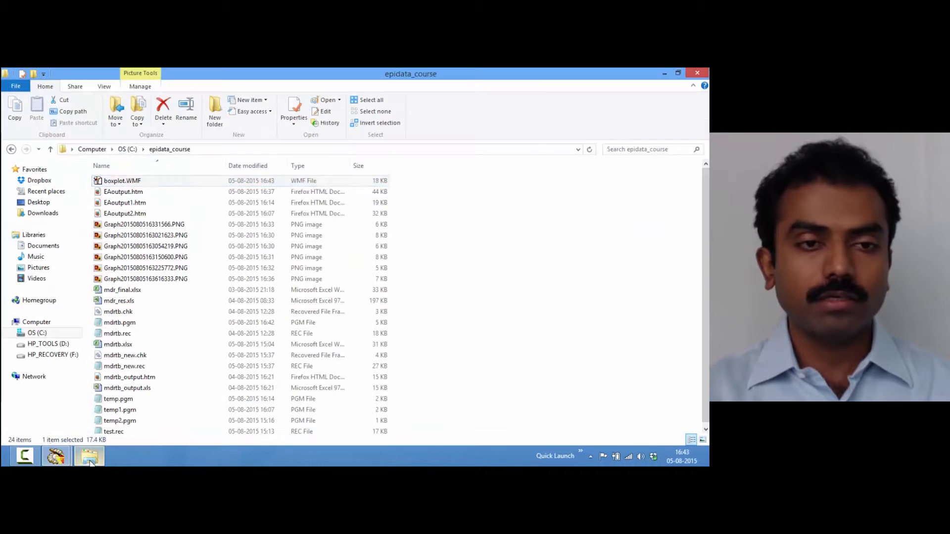
{"action": "double_click", "coordinate": [131, 182]}
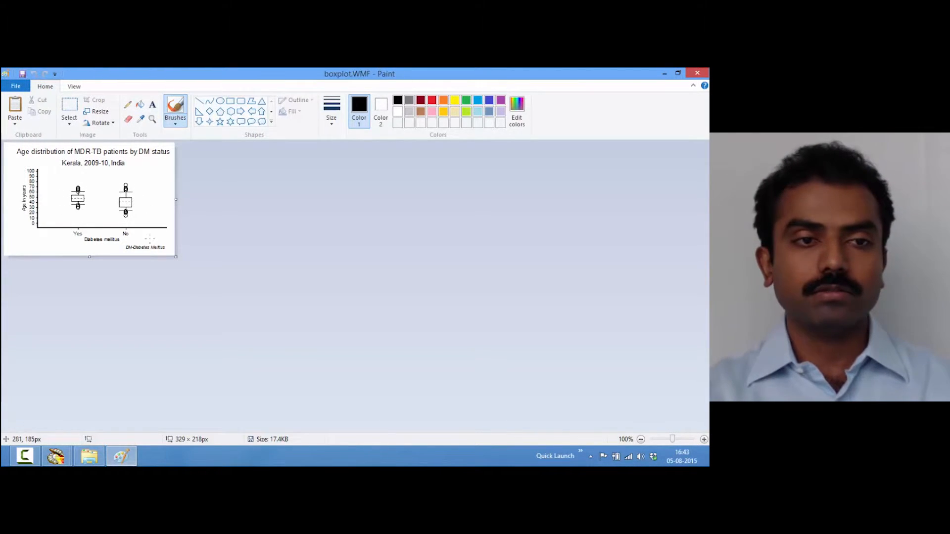
{"action": "left_click", "coordinate": [697, 73]}
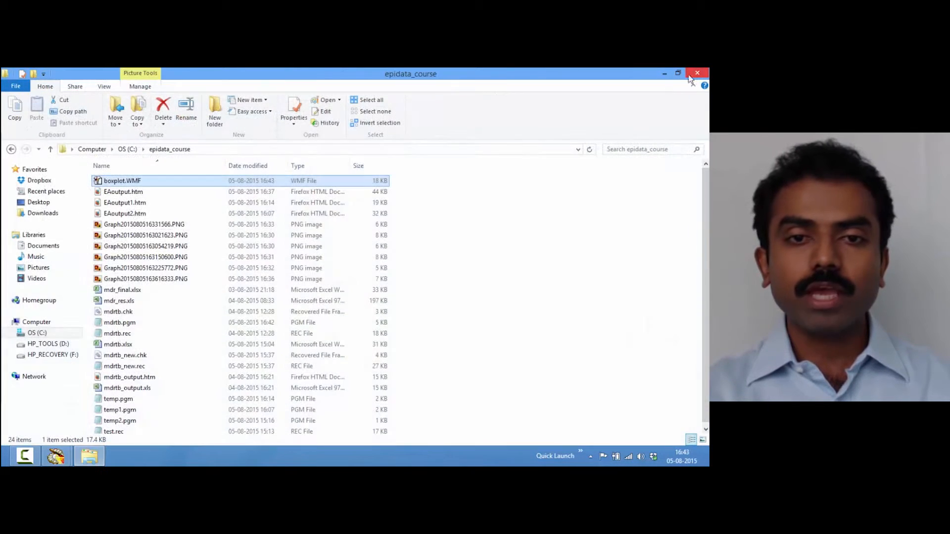
Copy the boxplot.WMF file in the epidata_course folder to the clipboard
{"action": "left_click", "coordinate": [158, 183]}
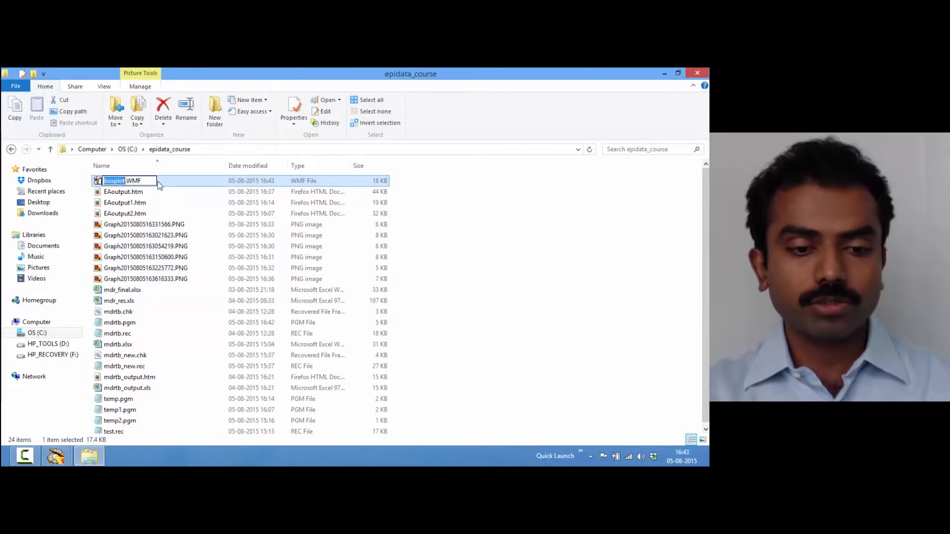
{"action": "key", "text": "Escape"}
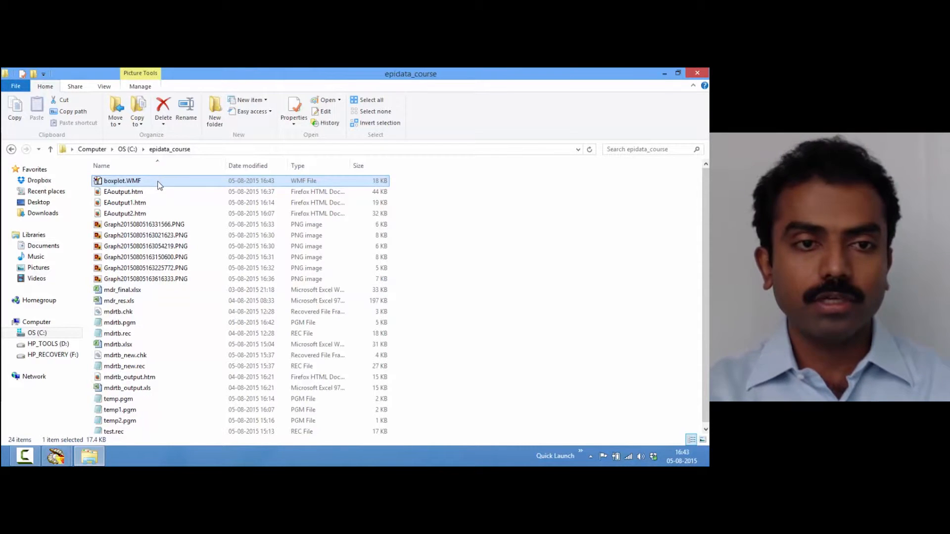
{"action": "key", "text": "ctrl+c"}
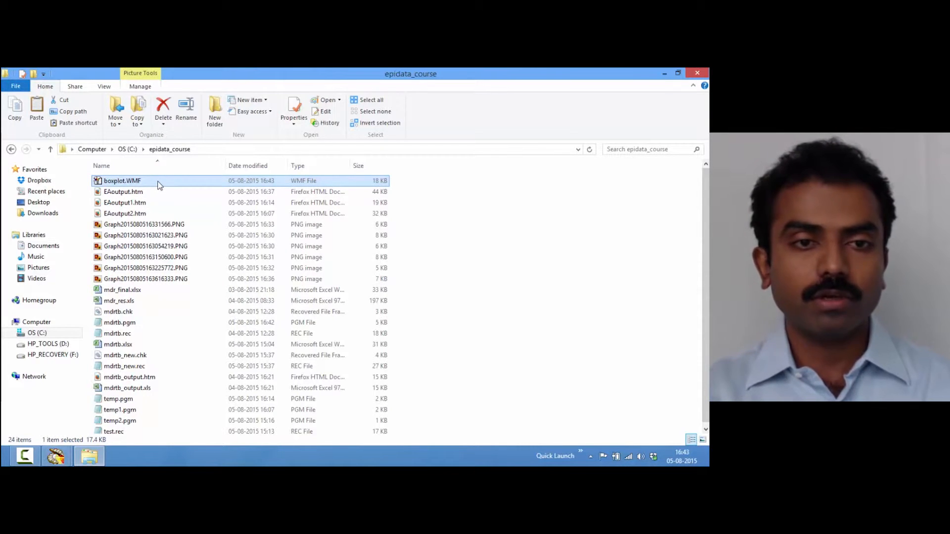
{"action": "right_click", "coordinate": [159, 182]}
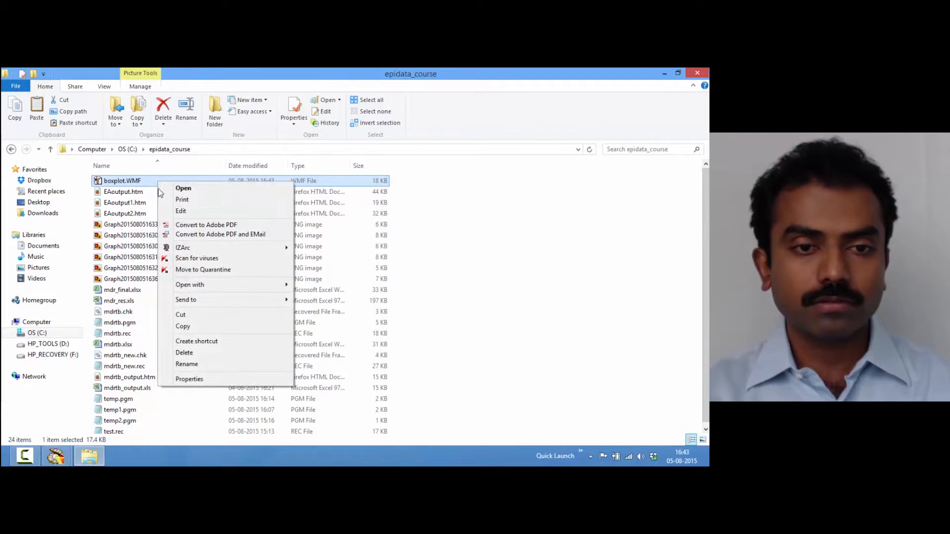
{"action": "left_click", "coordinate": [191, 331]}
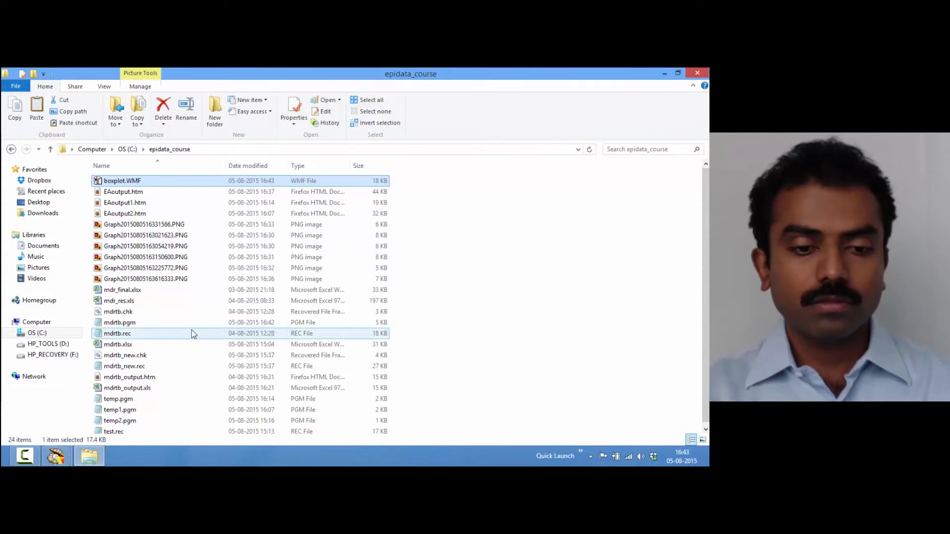
Search the installed apps for PowerPoint and launch Microsoft PowerPoint 2010 with a blank presentation
{"action": "key", "text": "super"}
{"action": "type", "text": "powe"}
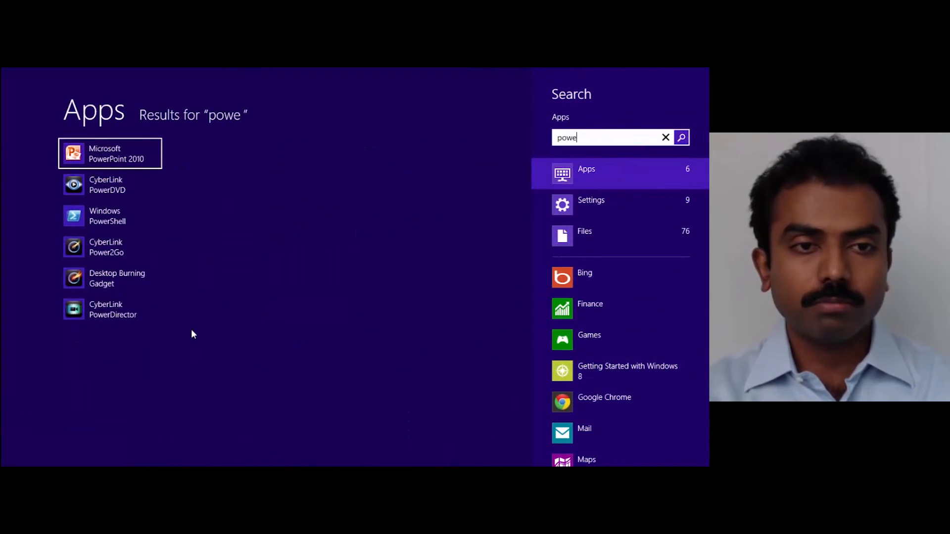
{"action": "key", "text": "Return"}
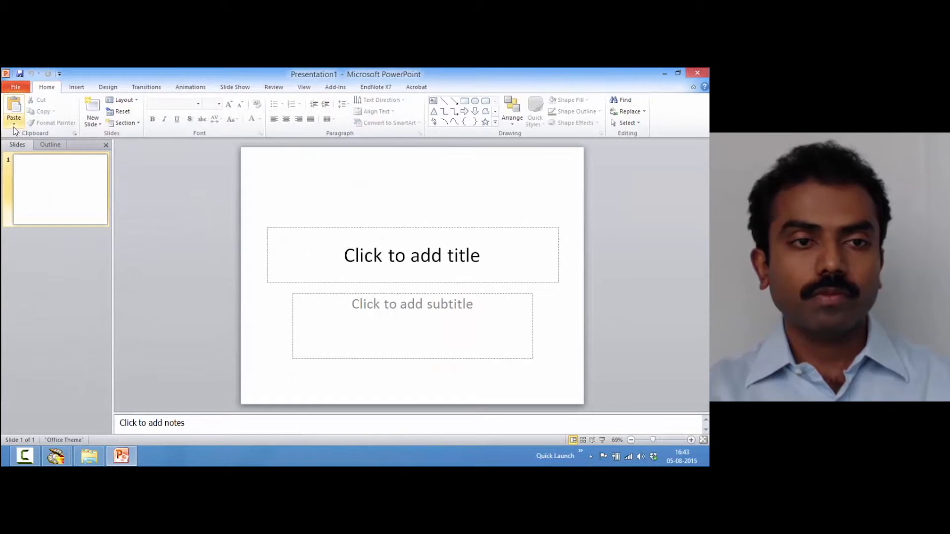
Try to paste the copied box plot image onto the title slide
{"action": "left_click", "coordinate": [14, 126]}
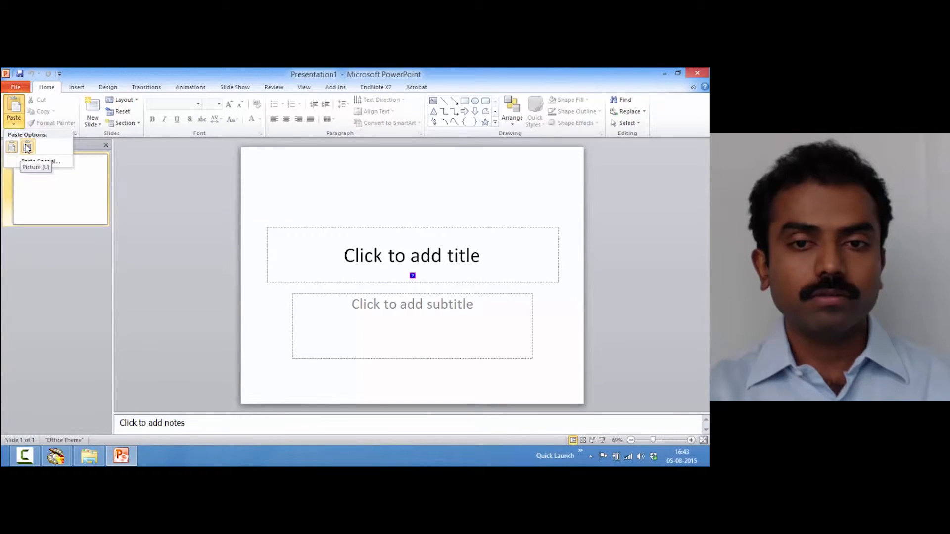
{"action": "left_click", "coordinate": [64, 206]}
{"action": "right_click", "coordinate": [298, 215]}
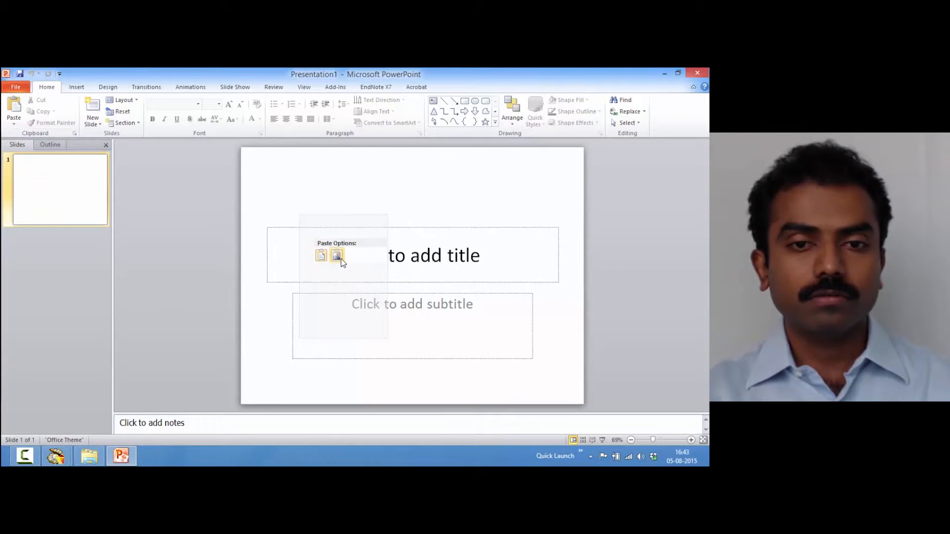
Copy boxplot.WMF from the epidata_course folder again and paste it onto the PowerPoint title slide
{"action": "left_click", "coordinate": [94, 460]}
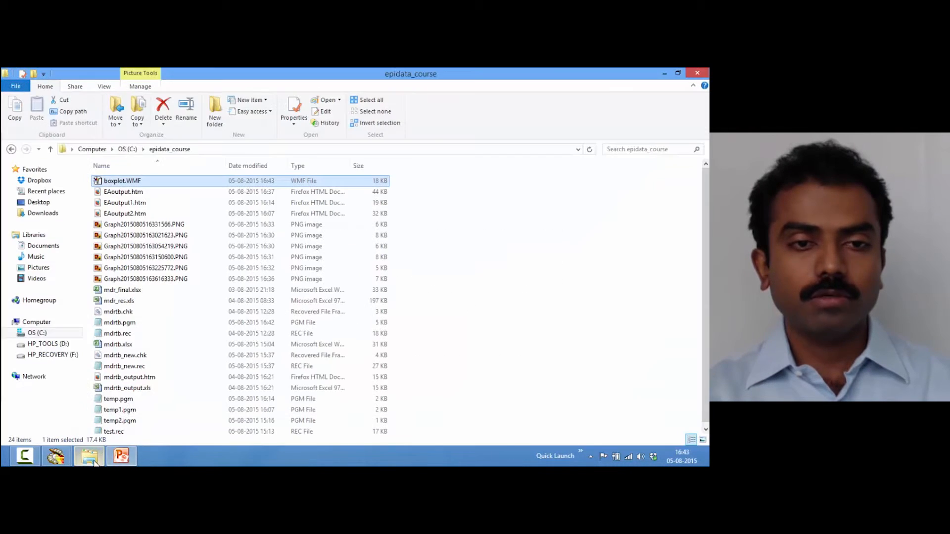
{"action": "right_click", "coordinate": [146, 184]}
{"action": "left_click", "coordinate": [171, 327]}
{"action": "left_click", "coordinate": [122, 455]}
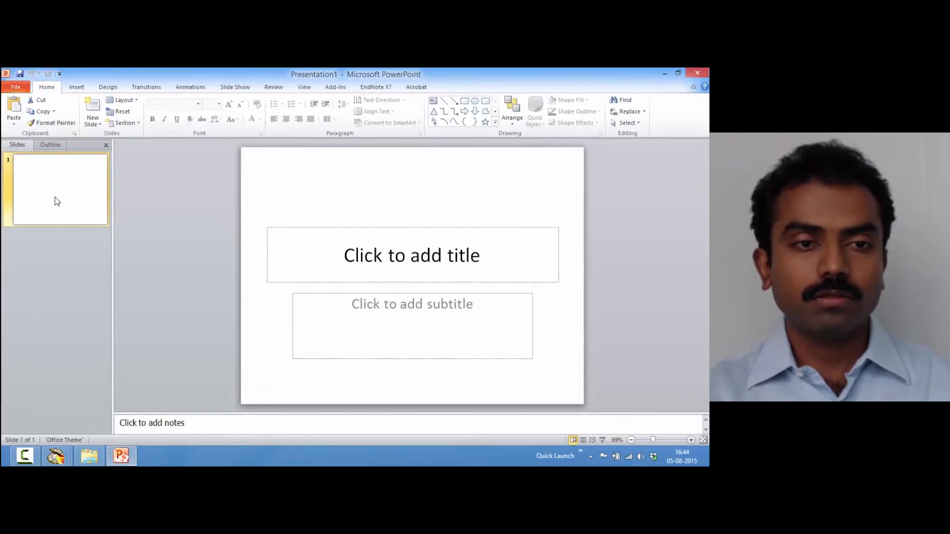
{"action": "right_click", "coordinate": [55, 197]}
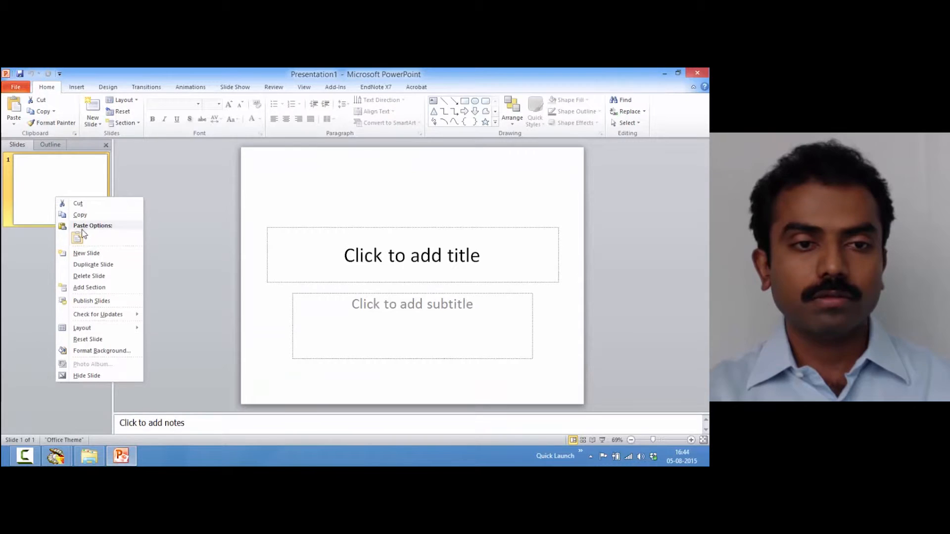
{"action": "left_click", "coordinate": [15, 122]}
{"action": "left_click", "coordinate": [14, 147]}
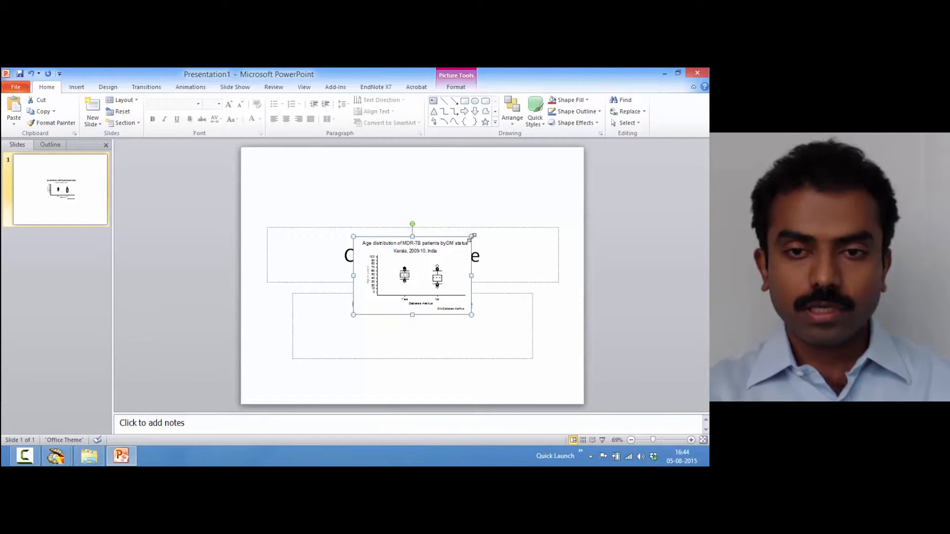
Enlarge the pasted box plot from its corners to nearly fill the slide, and preview it as a slide show
{"action": "left_click_drag", "start_coordinate": [477, 229], "coordinate": [524, 176]}
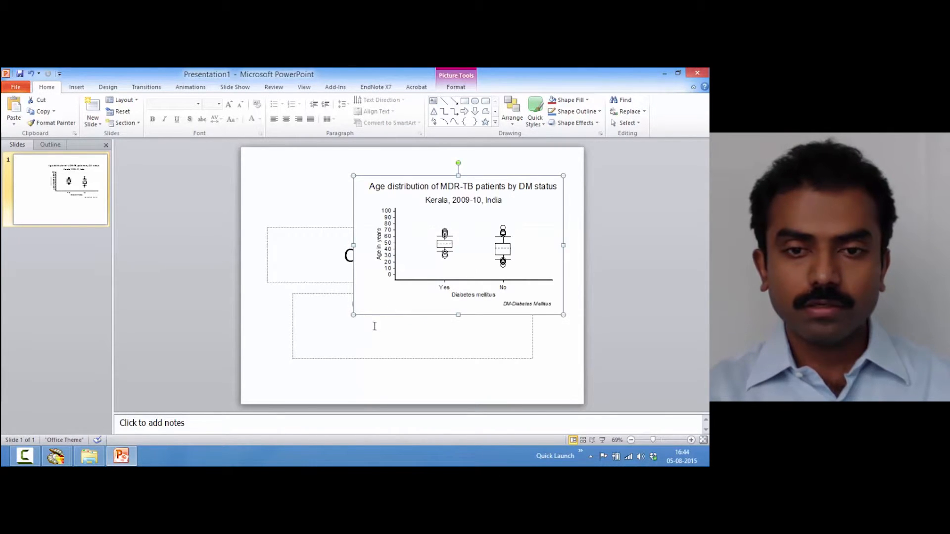
{"action": "left_click_drag", "start_coordinate": [353, 313], "coordinate": [288, 382]}
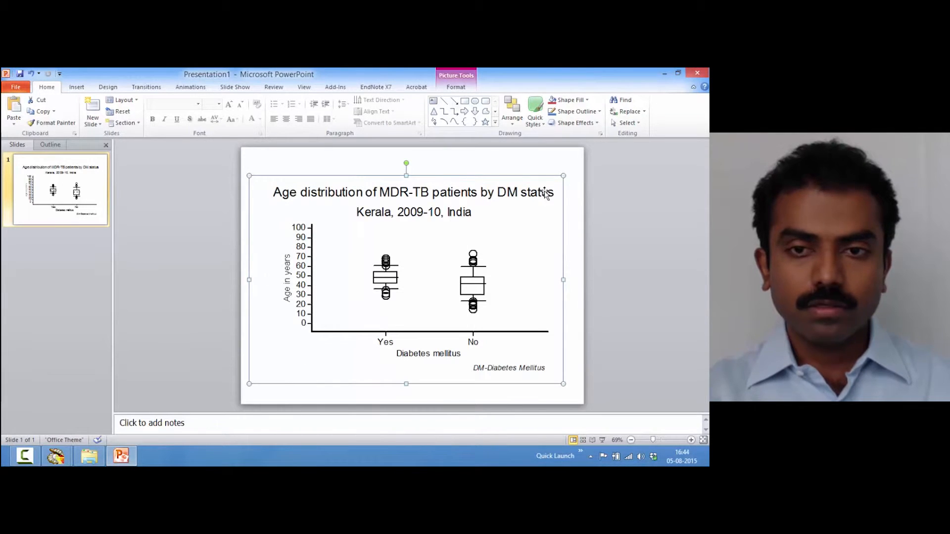
{"action": "left_click_drag", "start_coordinate": [563, 175], "coordinate": [566, 165]}
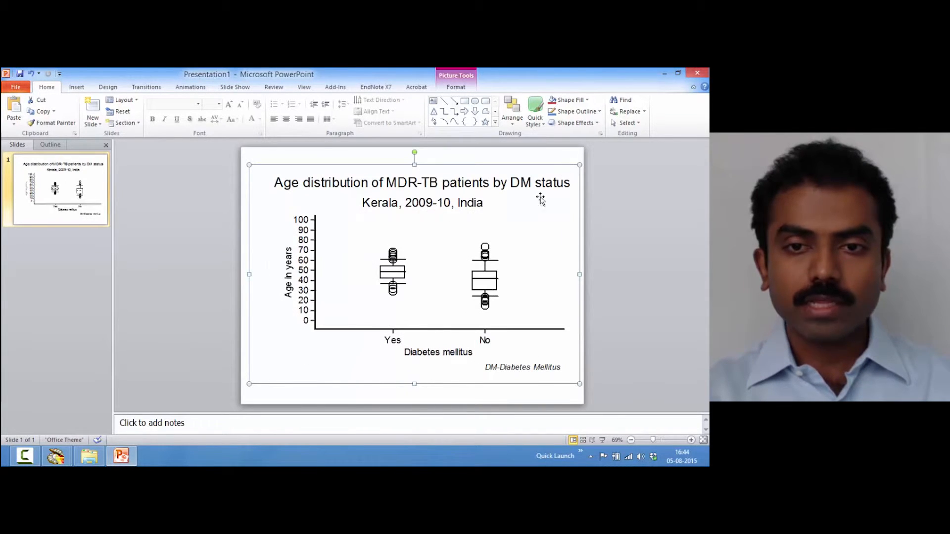
{"action": "left_click", "coordinate": [601, 442]}
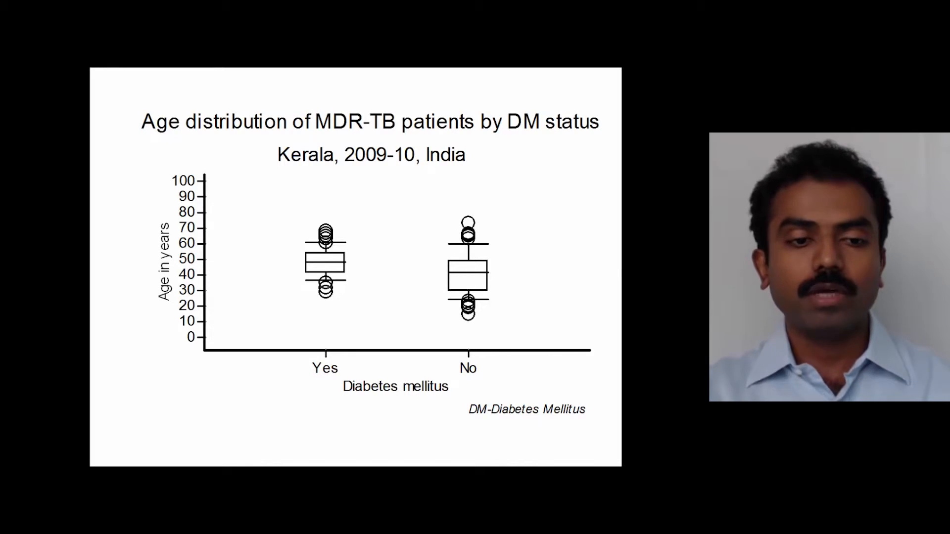
{"action": "key", "text": "Escape"}
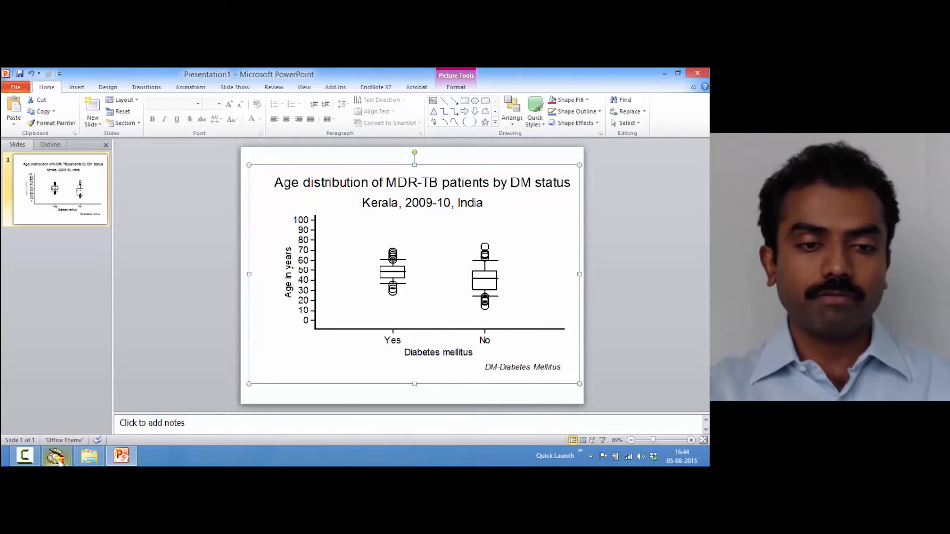
Switch to EpiData Analysis and review the complete BOXPLOT command in mdrtb.pgm
{"action": "mouse_move", "coordinate": [60, 461]}
{"action": "left_click", "coordinate": [100, 395]}
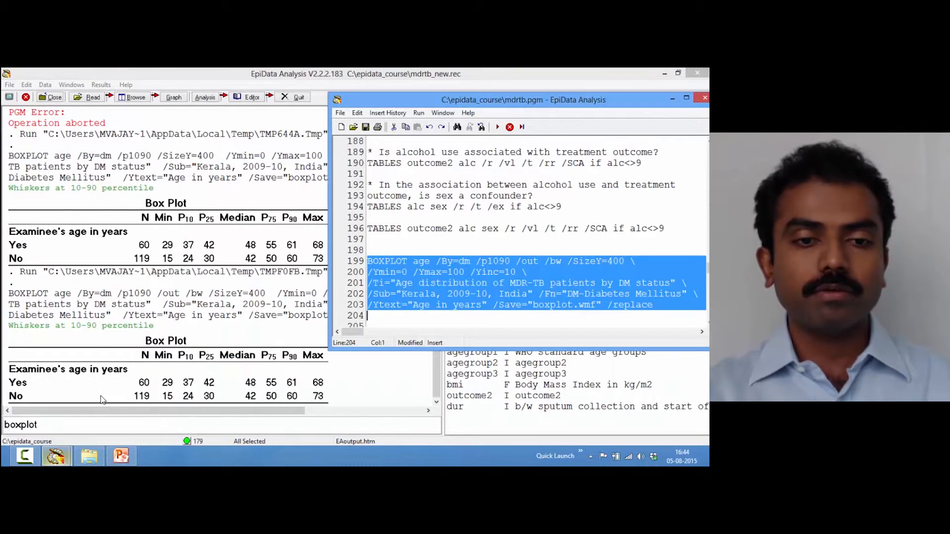
{"action": "left_click", "coordinate": [381, 270]}
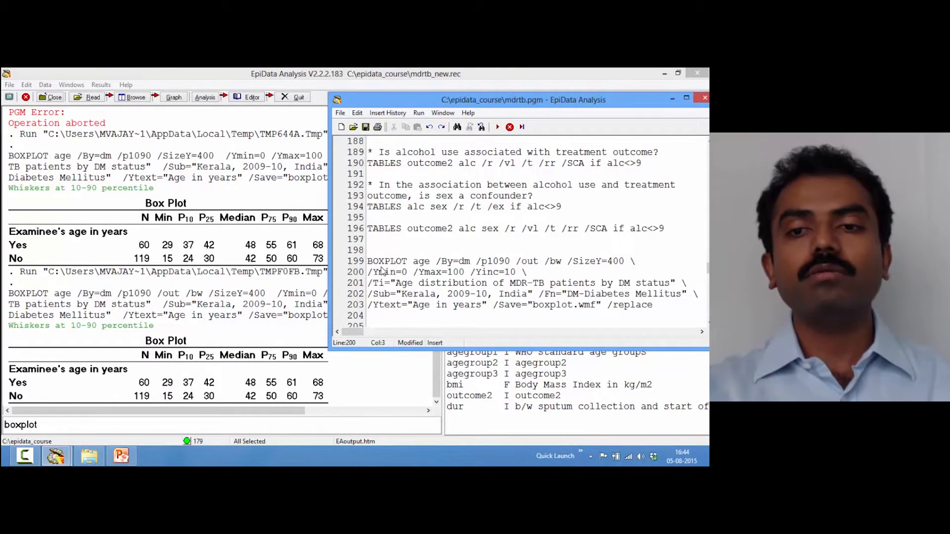
{"action": "key", "text": "Down"}
{"action": "key", "text": "Down"}
{"action": "key", "text": "Down"}
{"action": "key", "text": "Down"}
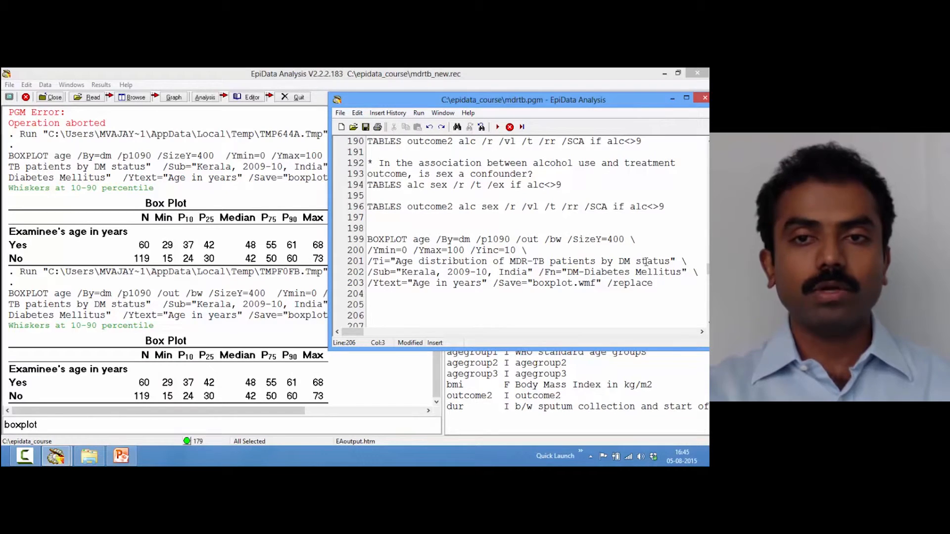
Draw a basic box plot of age by running the command boxplot age
{"action": "left_click", "coordinate": [187, 424]}
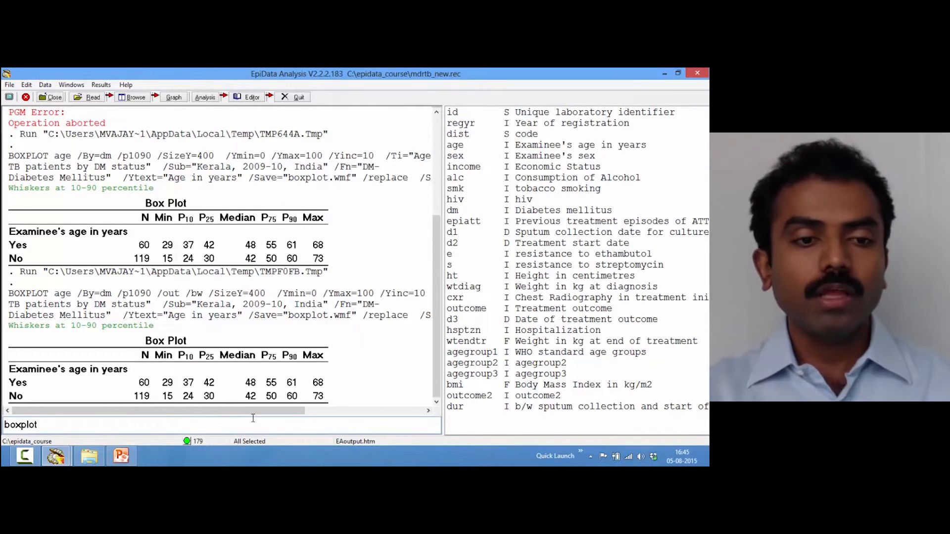
{"action": "type", "text": "age"}
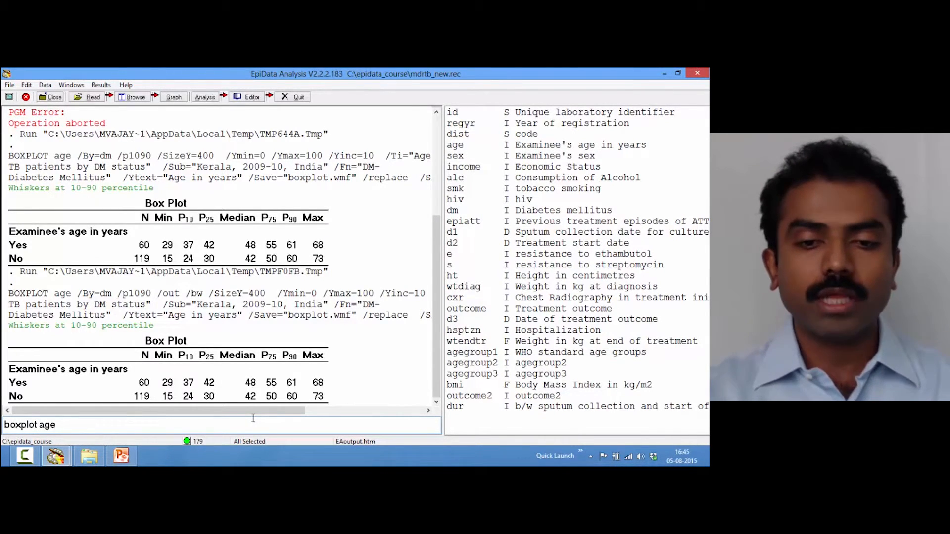
{"action": "key", "text": "Return"}
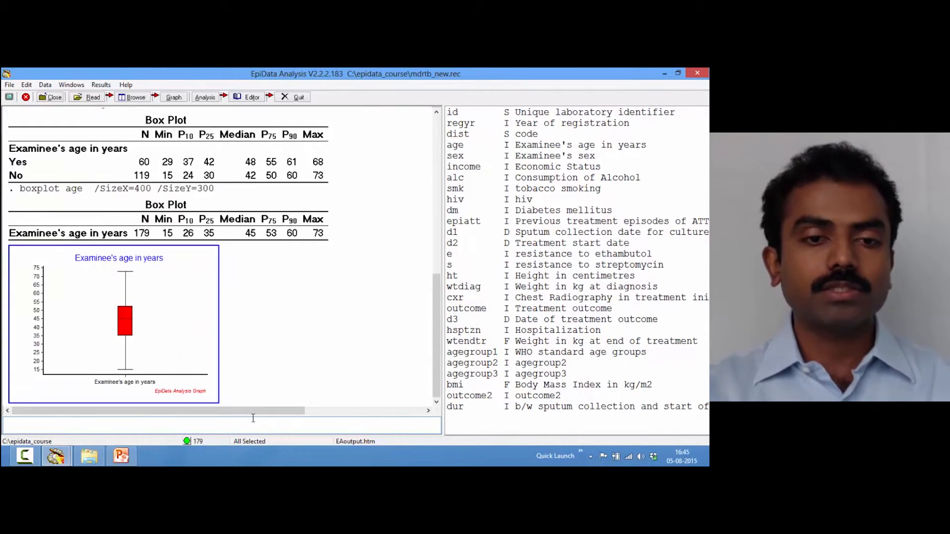
Rerun the age box plot with the /edit option to open it in the graph editing window
{"action": "key", "text": "Up"}
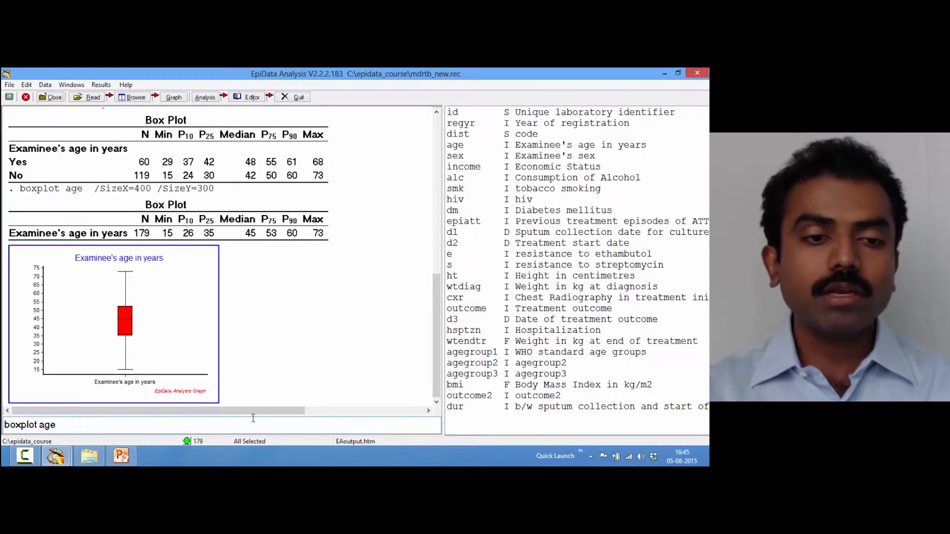
{"action": "type", "text": "/edit"}
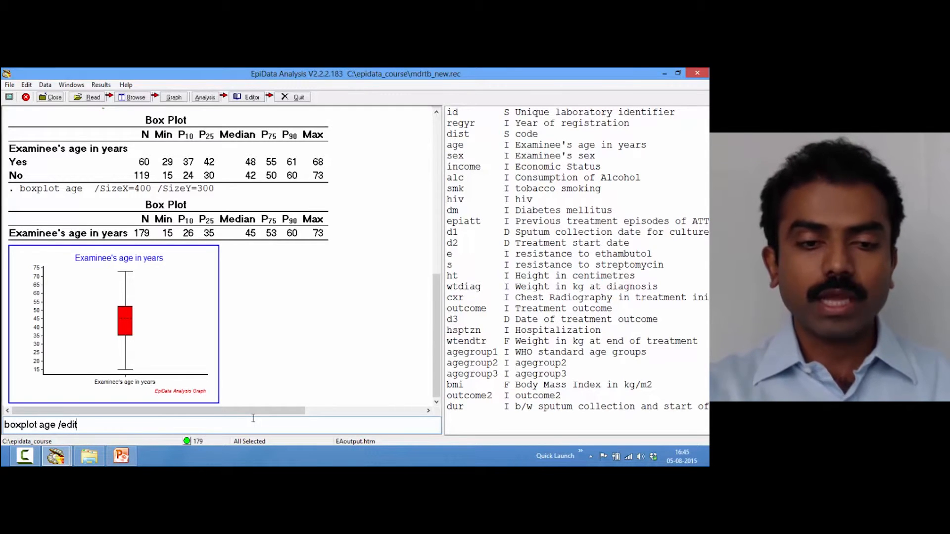
{"action": "key", "text": "Return"}
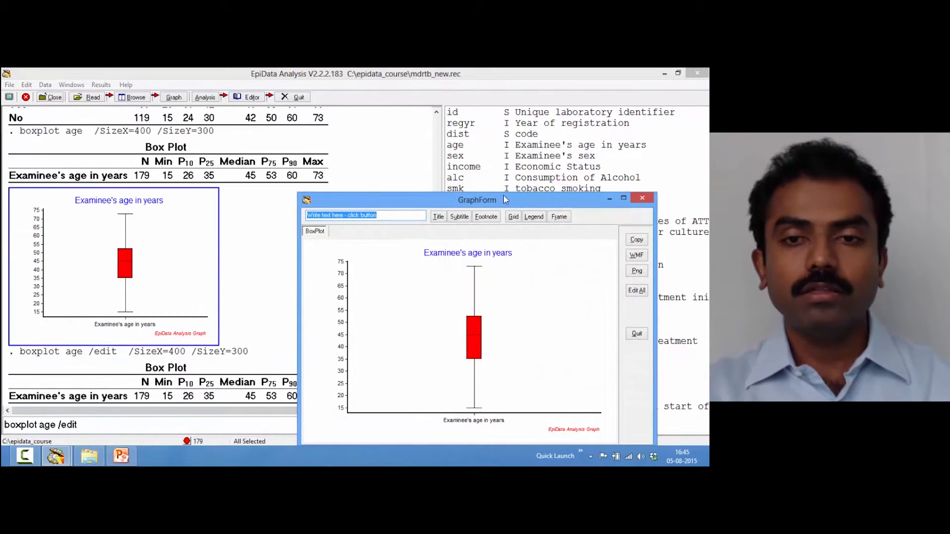
{"action": "left_click_drag", "start_coordinate": [528, 201], "coordinate": [338, 137]}
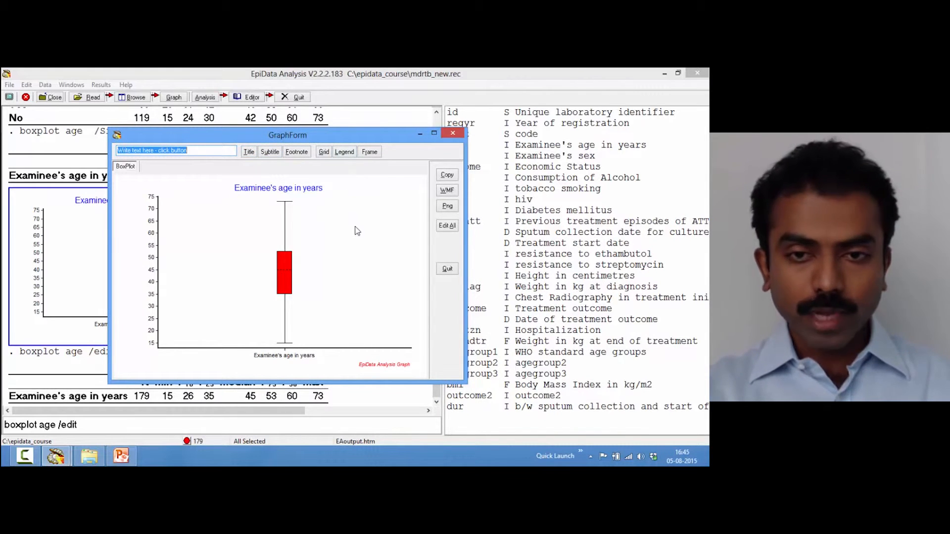
Examine the general, axis, legend and title formatting settings in the full chart editor, and close the editor and graph window
{"action": "left_click", "coordinate": [450, 230]}
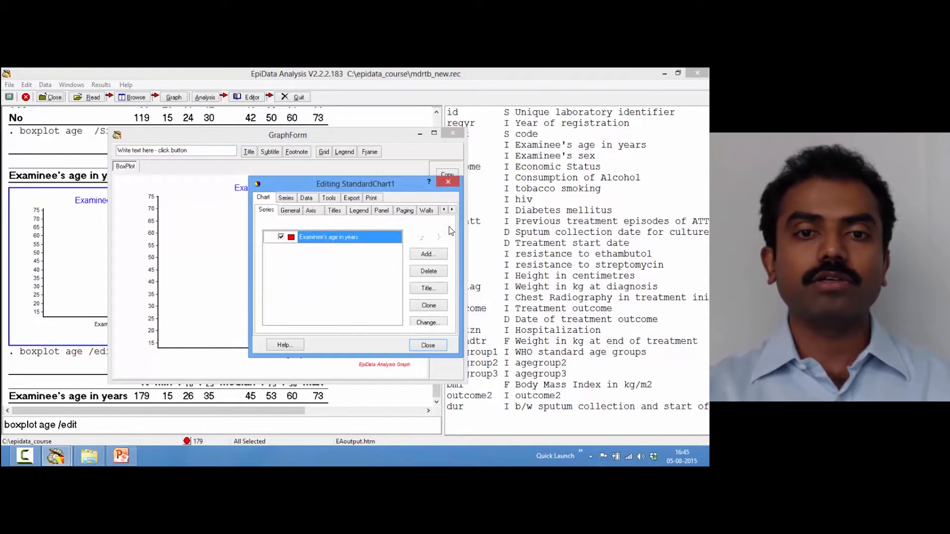
{"action": "left_click_drag", "start_coordinate": [368, 190], "coordinate": [323, 159]}
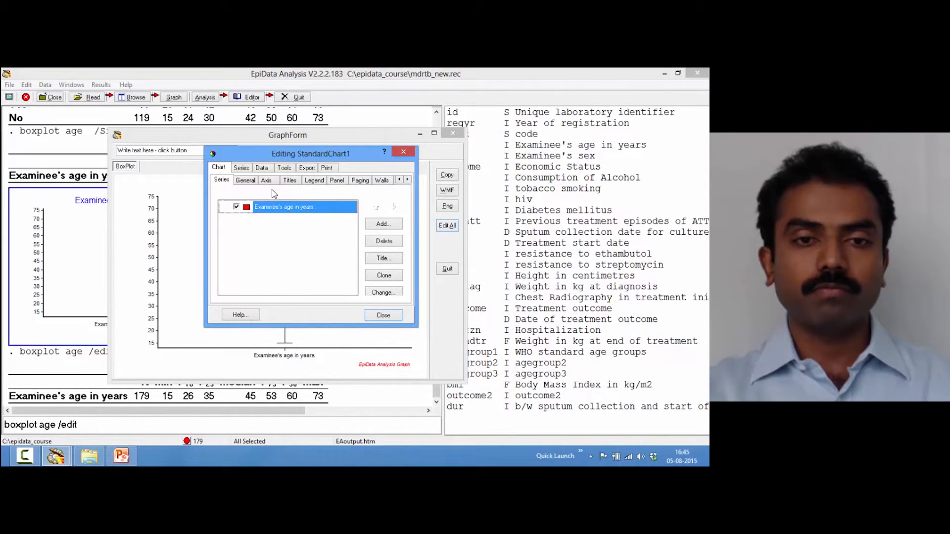
{"action": "left_click", "coordinate": [242, 180]}
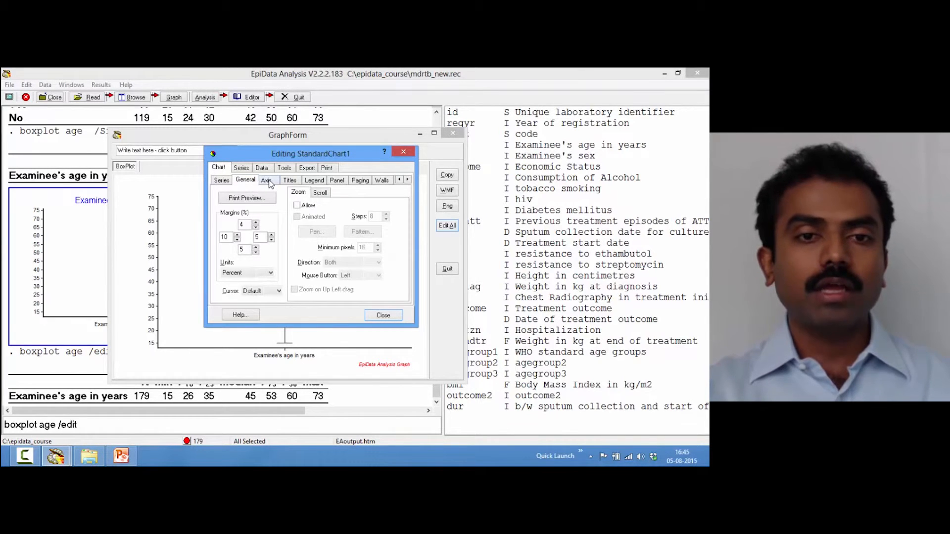
{"action": "left_click", "coordinate": [267, 181]}
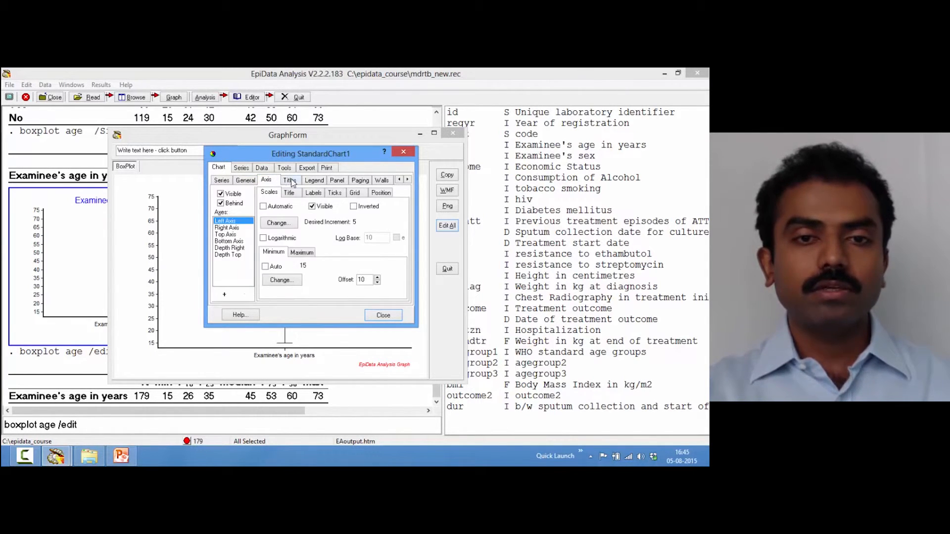
{"action": "left_click", "coordinate": [292, 181]}
{"action": "left_click", "coordinate": [311, 182]}
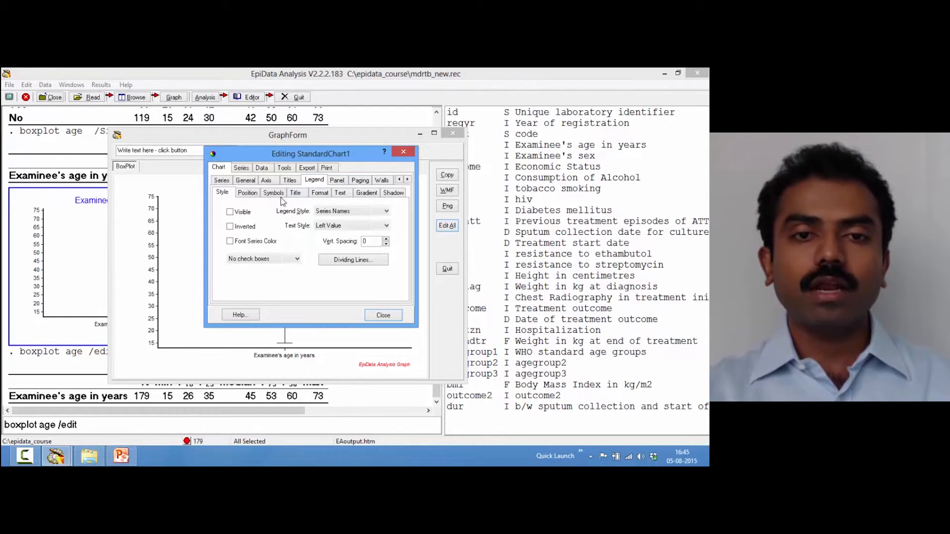
{"action": "left_click", "coordinate": [290, 183]}
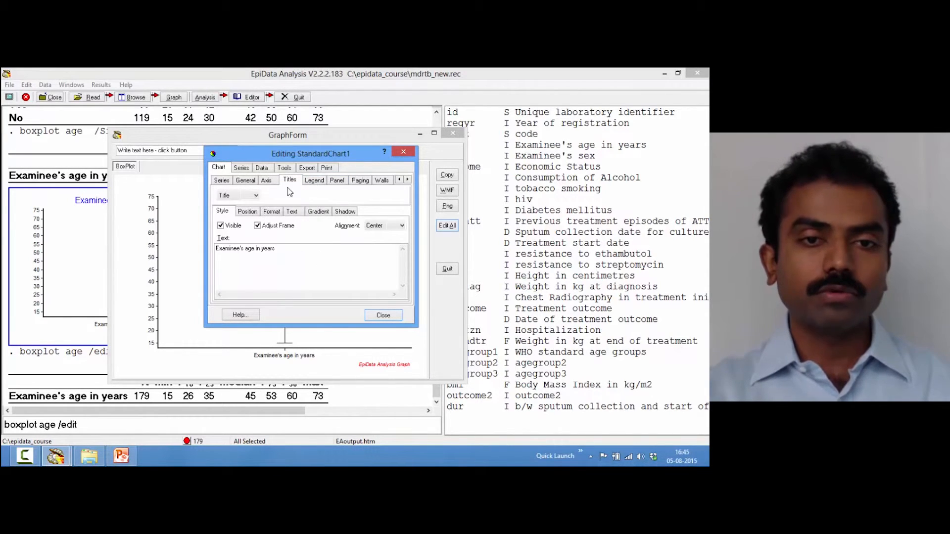
{"action": "left_click", "coordinate": [247, 213]}
{"action": "left_click", "coordinate": [273, 213]}
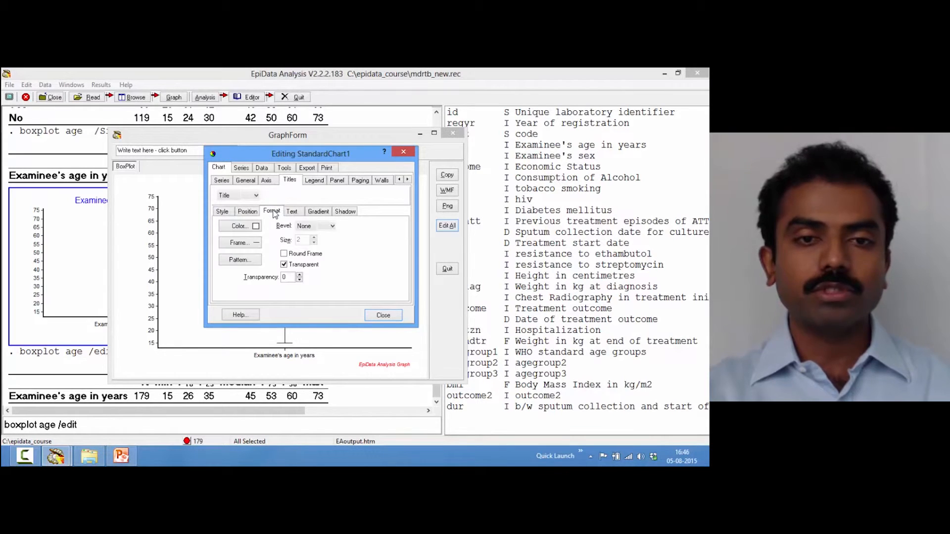
{"action": "left_click", "coordinate": [292, 212]}
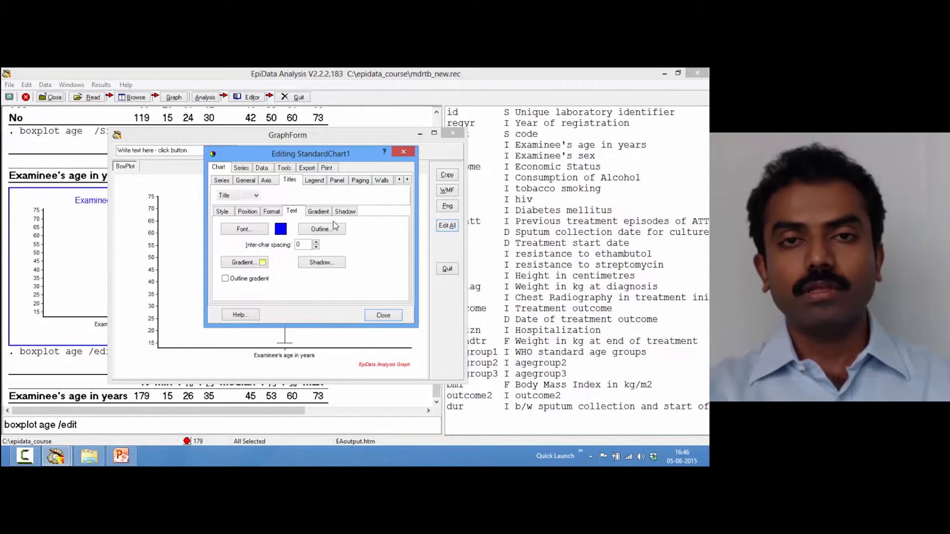
{"action": "left_click", "coordinate": [384, 315]}
{"action": "left_click", "coordinate": [452, 133]}
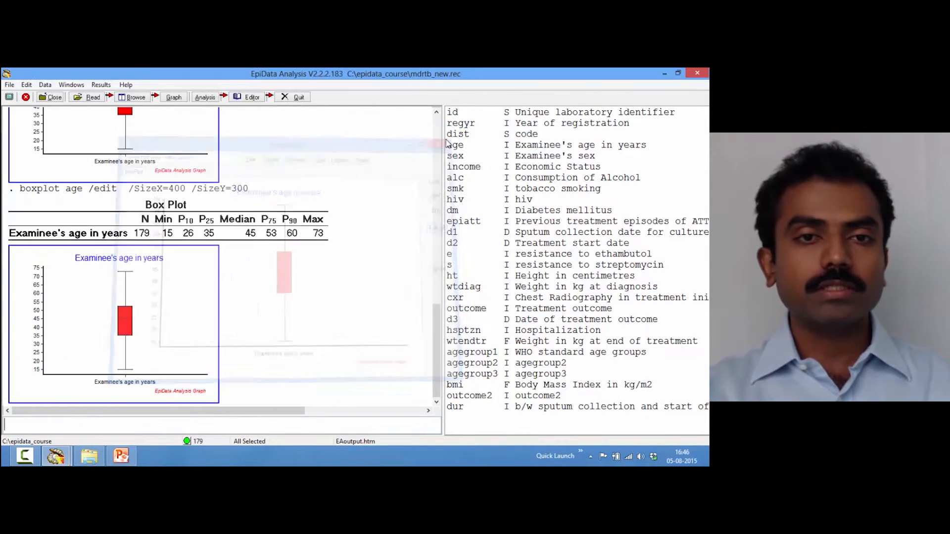
Create a proportion (CI) plot with outcome2 as the outcome and alc as the variable, and close the plot dialog
{"action": "left_click", "coordinate": [177, 99]}
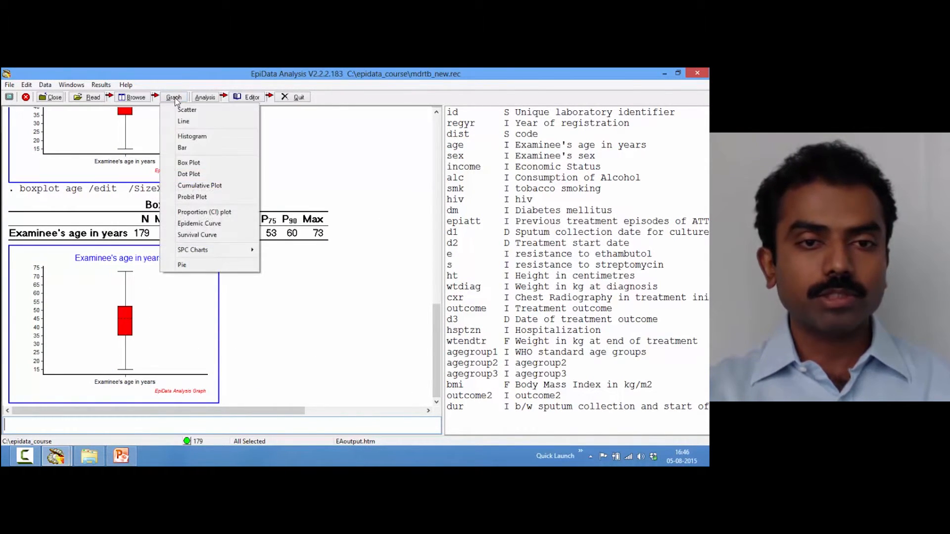
{"action": "left_click", "coordinate": [215, 216]}
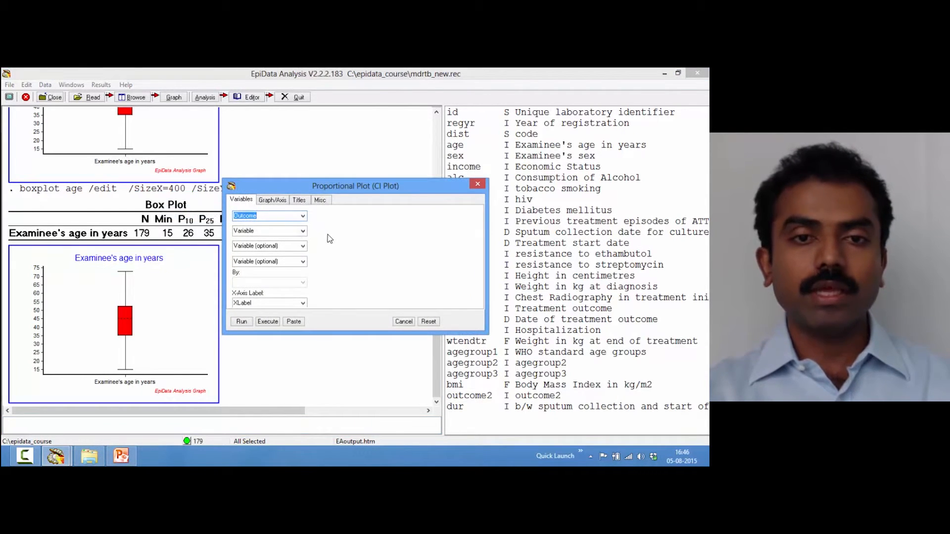
{"action": "left_click", "coordinate": [302, 216]}
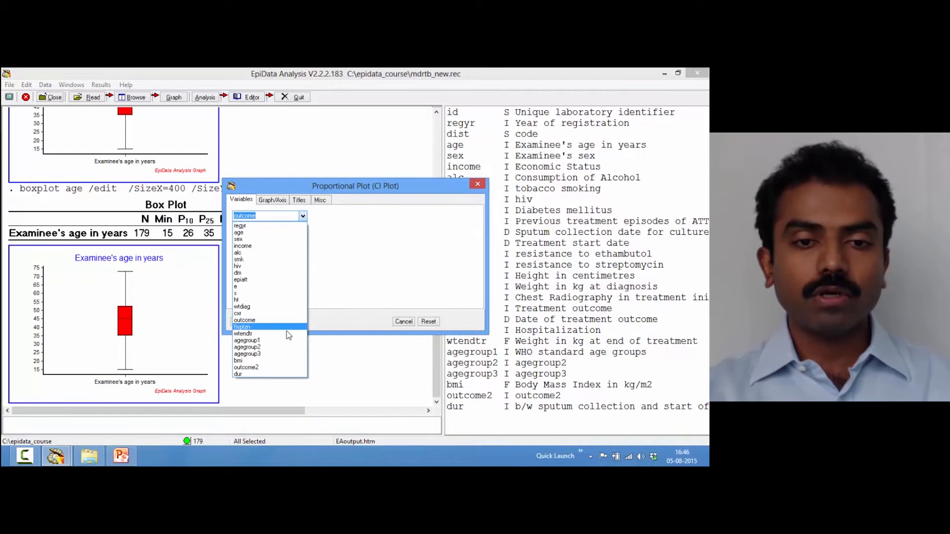
{"action": "left_click", "coordinate": [264, 367]}
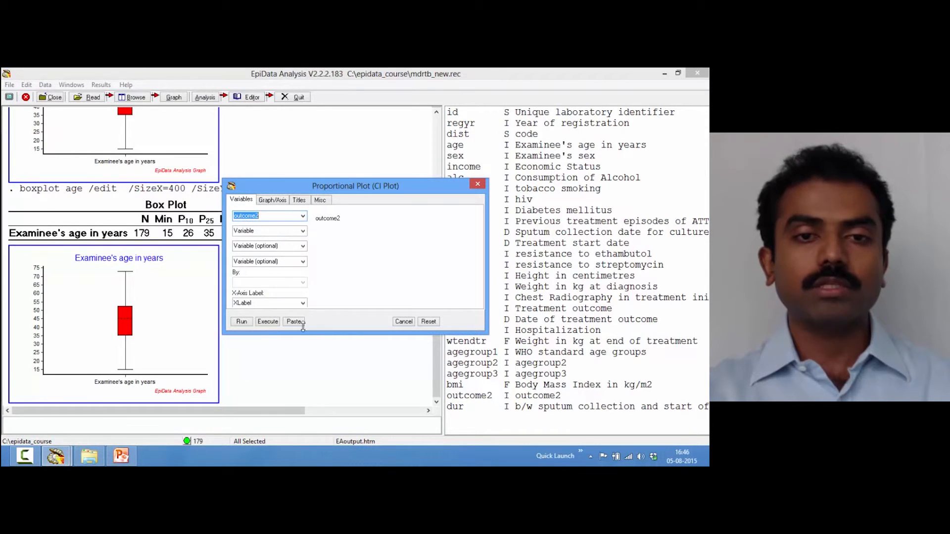
{"action": "left_click", "coordinate": [302, 231]}
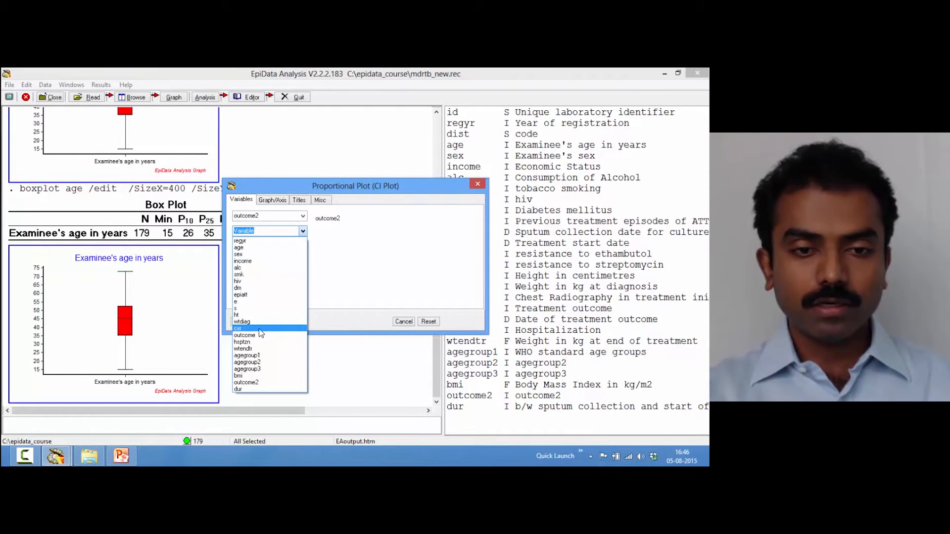
{"action": "left_click", "coordinate": [239, 268]}
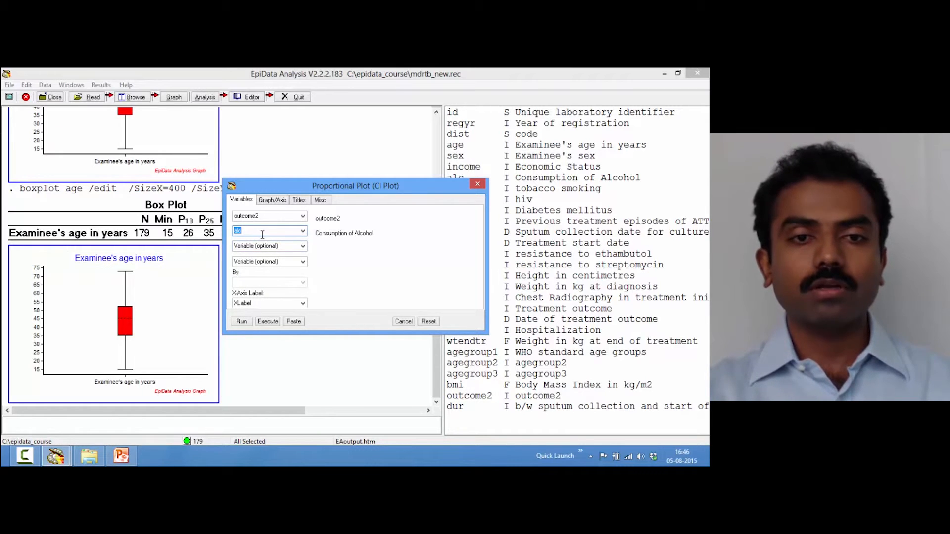
{"action": "left_click", "coordinate": [263, 322]}
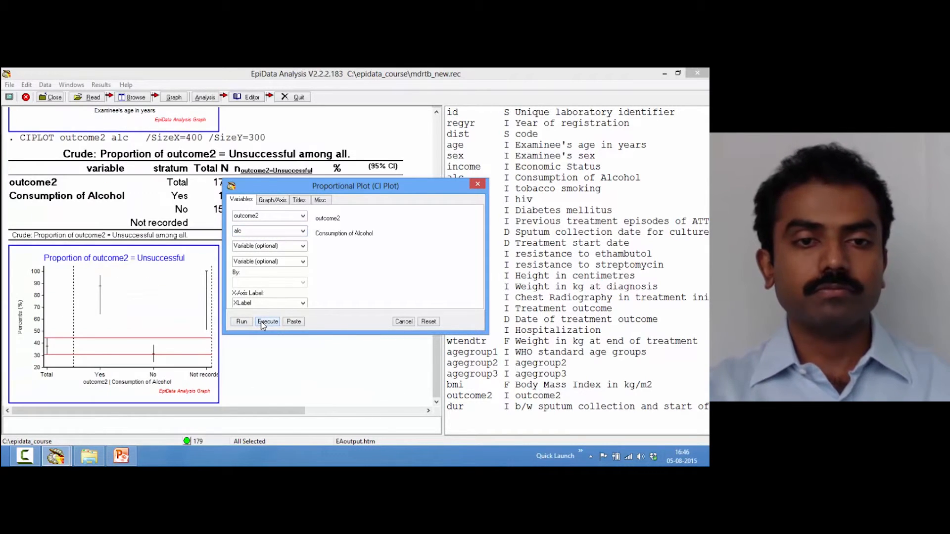
{"action": "left_click_drag", "start_coordinate": [329, 187], "coordinate": [482, 267]}
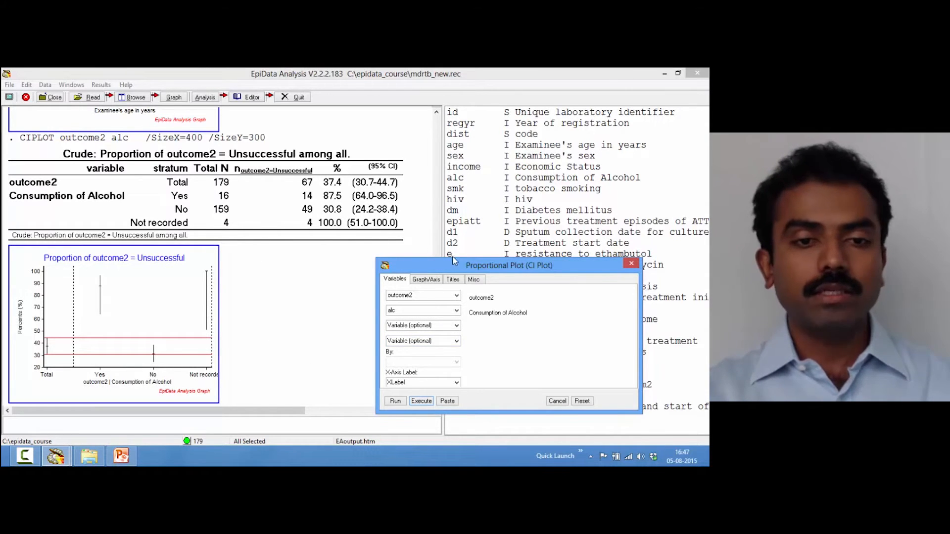
{"action": "left_click", "coordinate": [632, 263]}
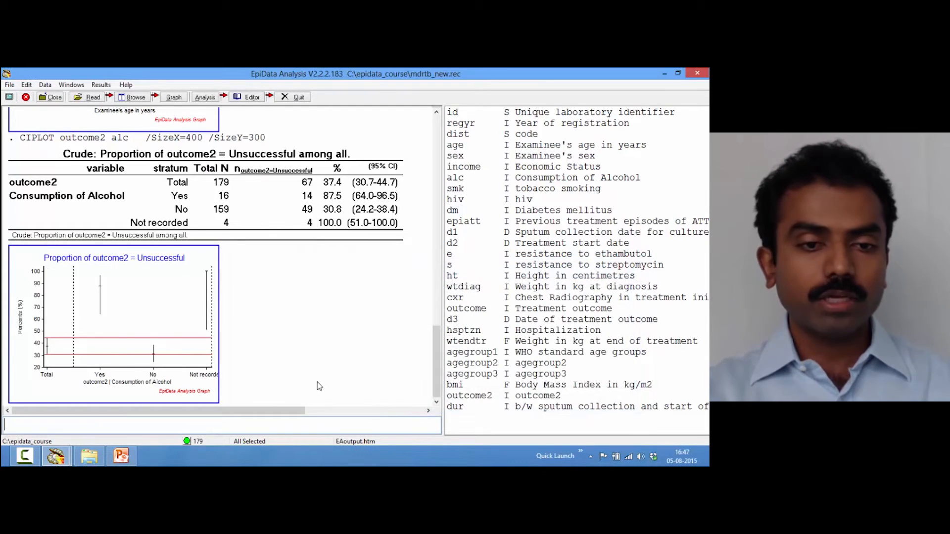
Rerun the outcome2 by alc CIPLOT command with the condition if alc<>9 to exclude the unrecorded alcohol values
{"action": "left_click", "coordinate": [202, 428]}
{"action": "key", "text": "Up"}
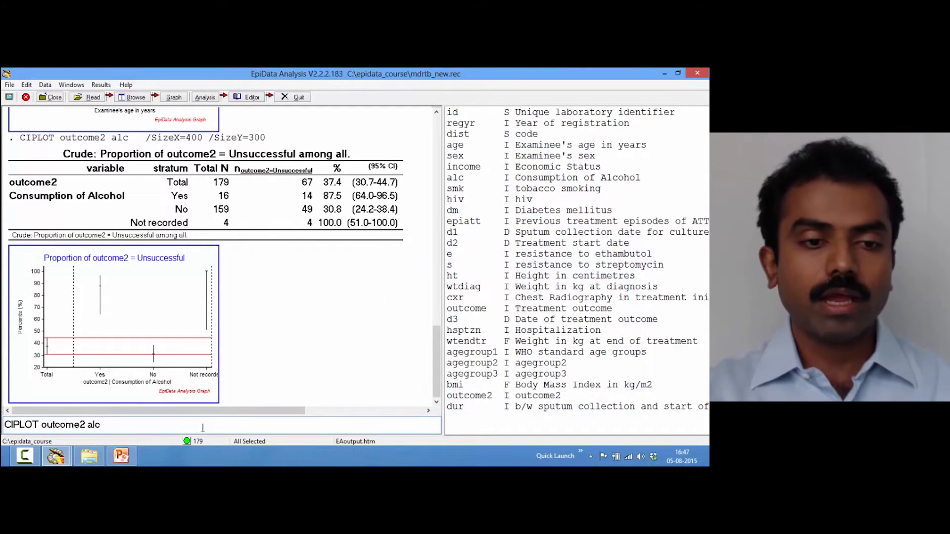
{"action": "type", "text": "if alc"}
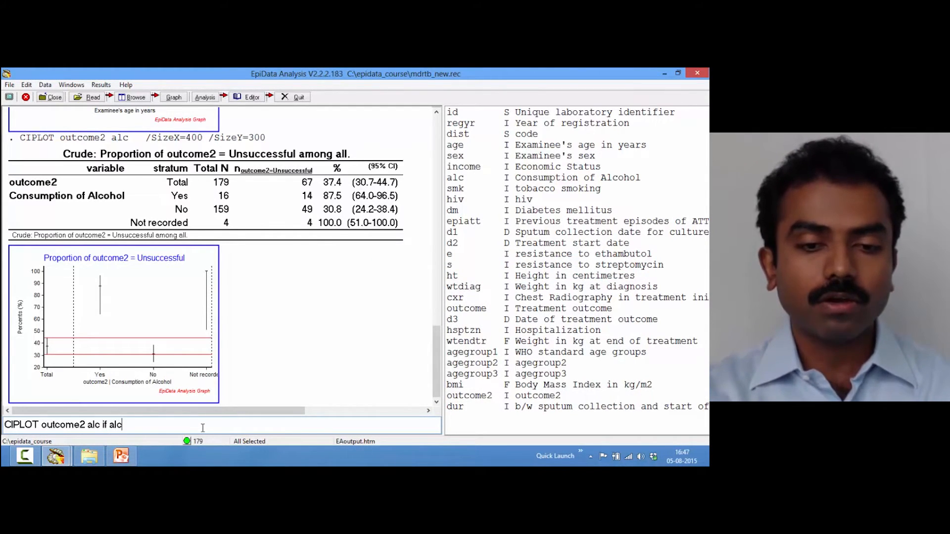
{"action": "type", "text": "<>9"}
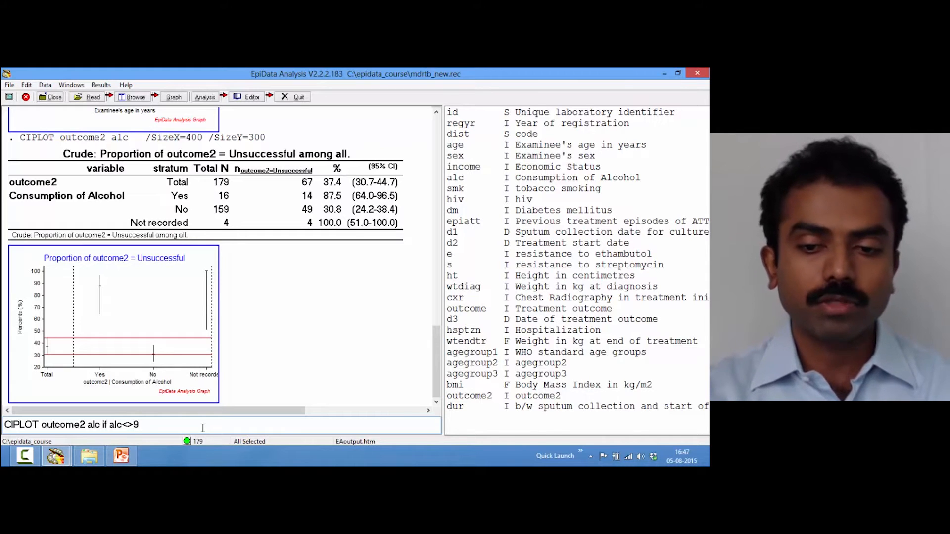
{"action": "key", "text": "Return"}
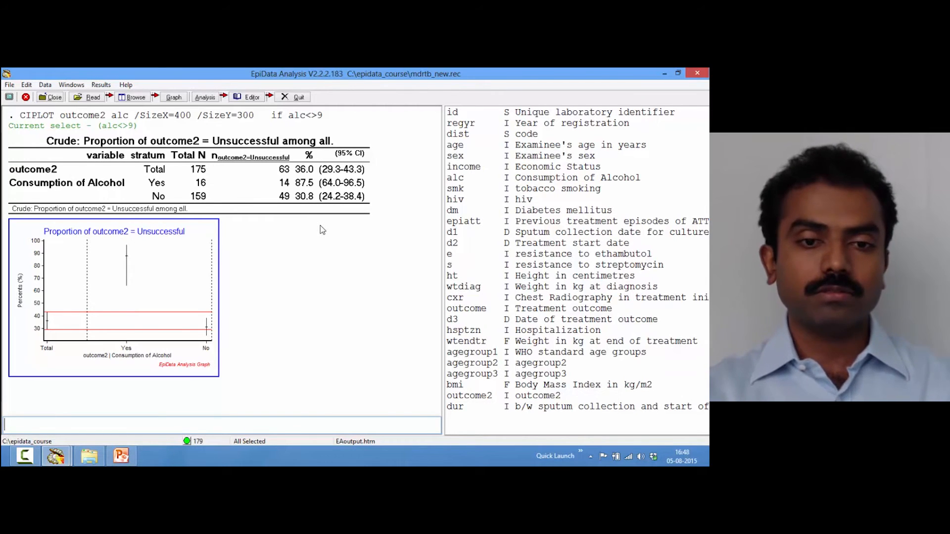
Review the remaining available graph types, including the SPC chart options, without creating a graph
{"action": "left_click", "coordinate": [174, 97]}
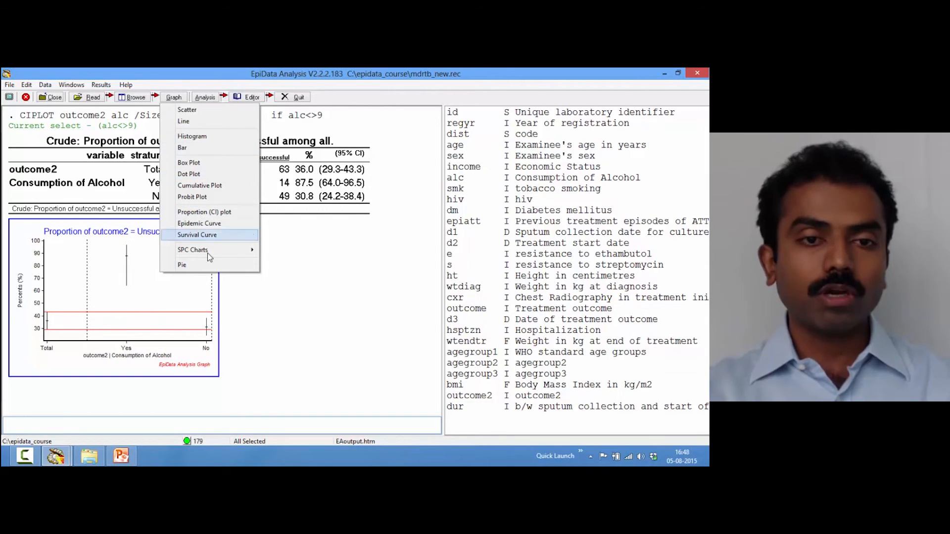
{"action": "mouse_move", "coordinate": [213, 254]}
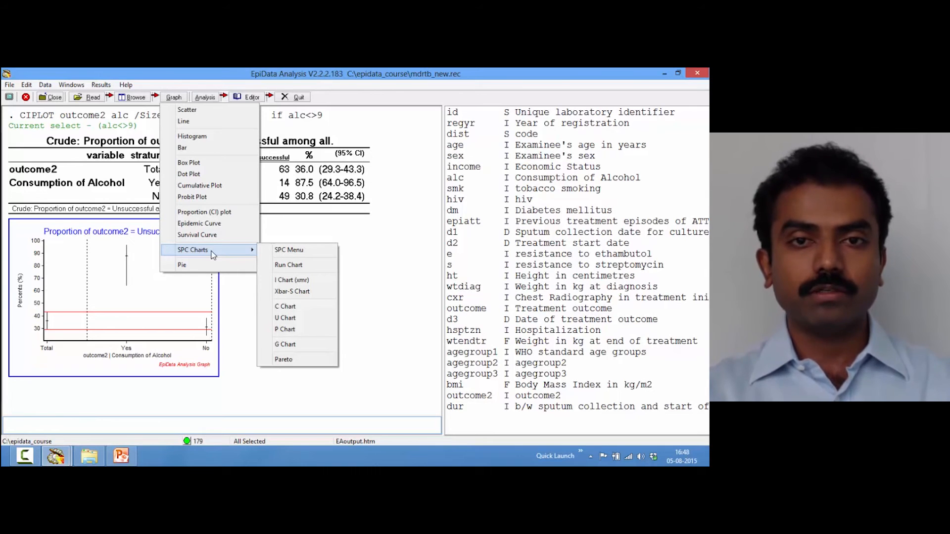
{"action": "left_click", "coordinate": [244, 323]}
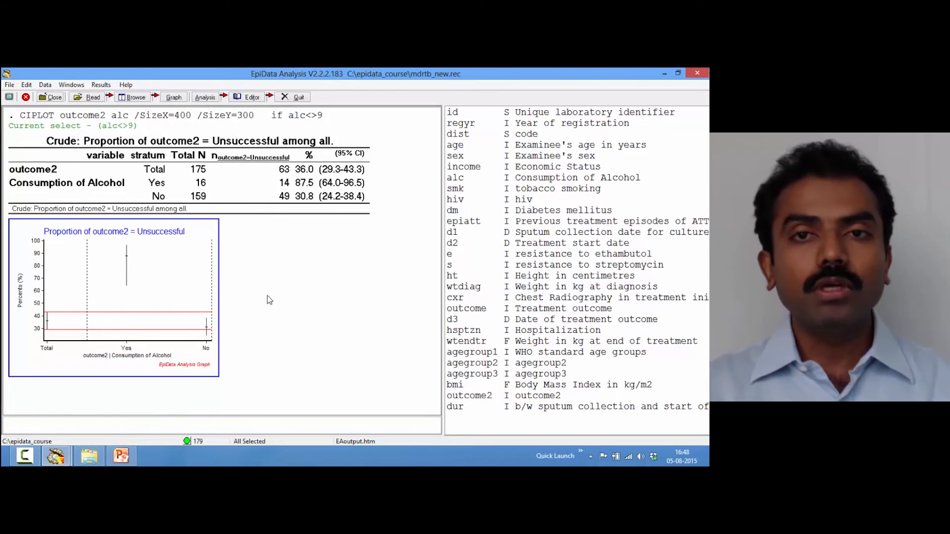